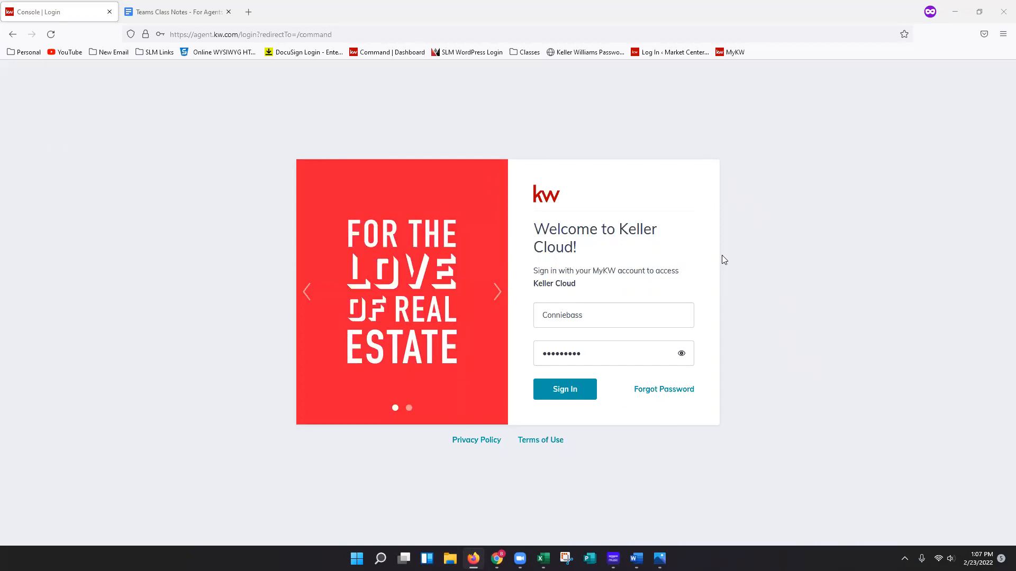
- Sign in on the Keller Cloud login page to load the Command dashboard
click(573, 398)
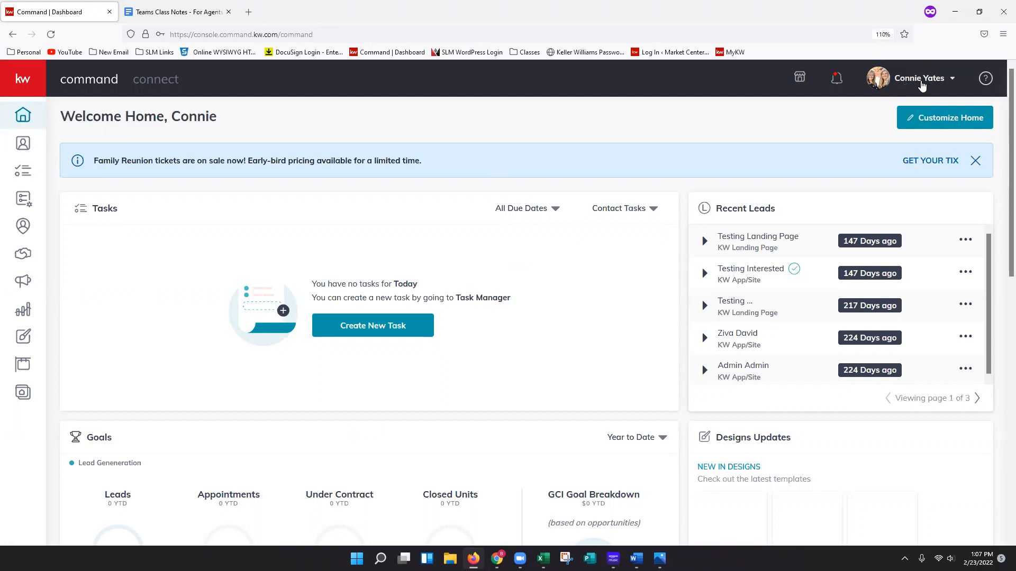
- Open the profile account dropdown from the top header
click(921, 86)
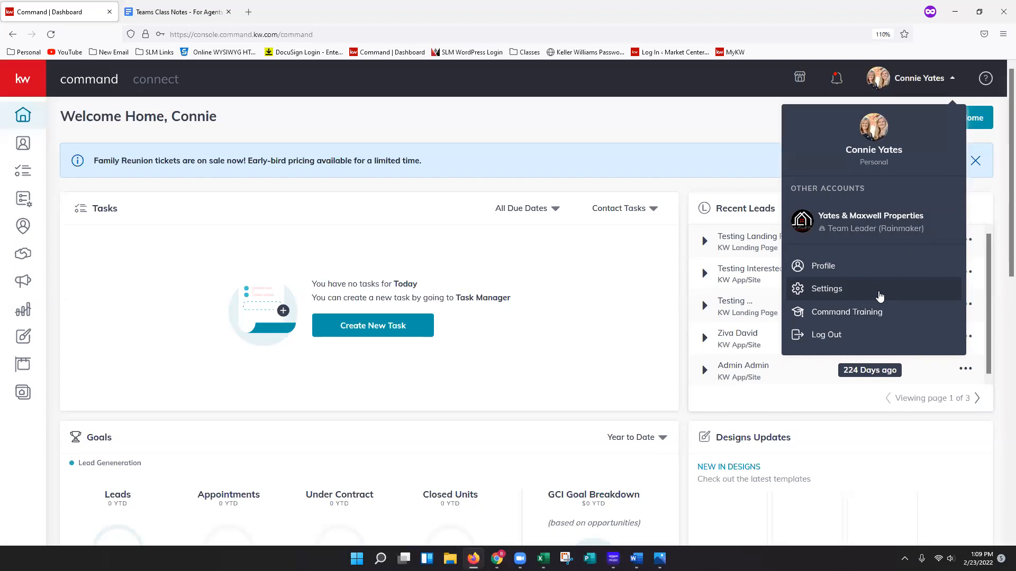
- Go to the account Settings page and reopen the account menu to switch accounts
click(817, 288)
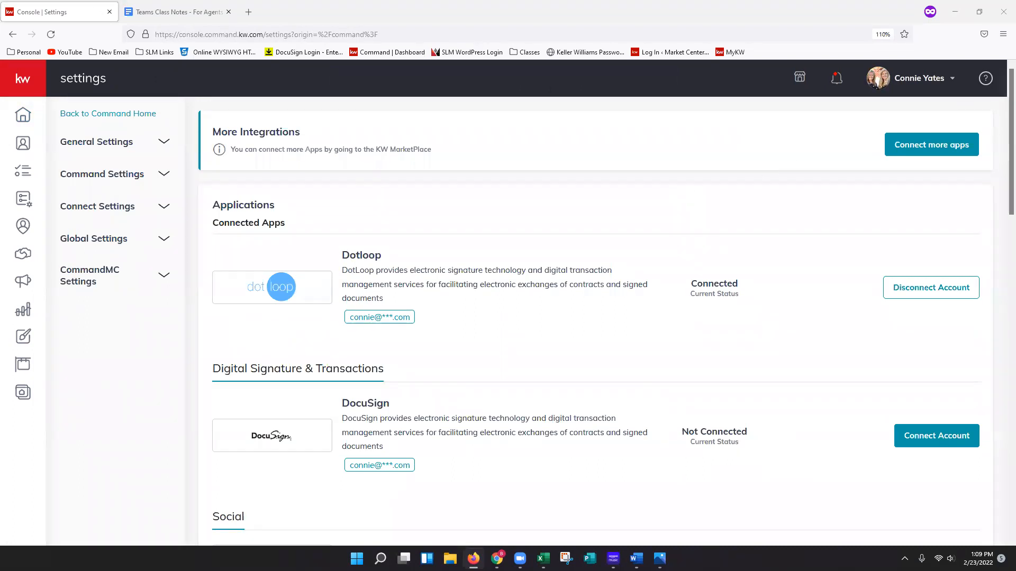
click(921, 79)
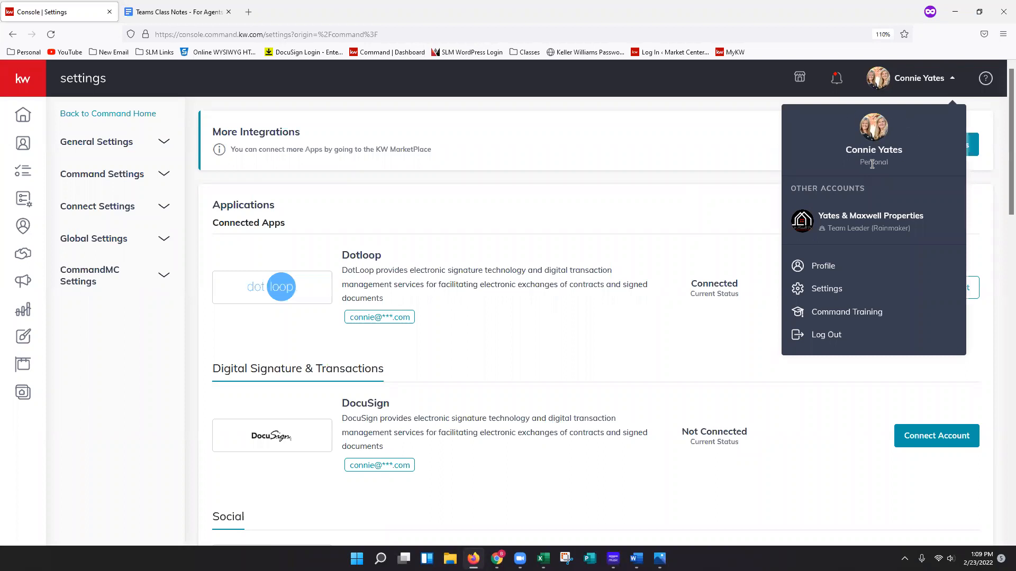
- Switch to the team account and expand General Settings in the sidebar
click(861, 235)
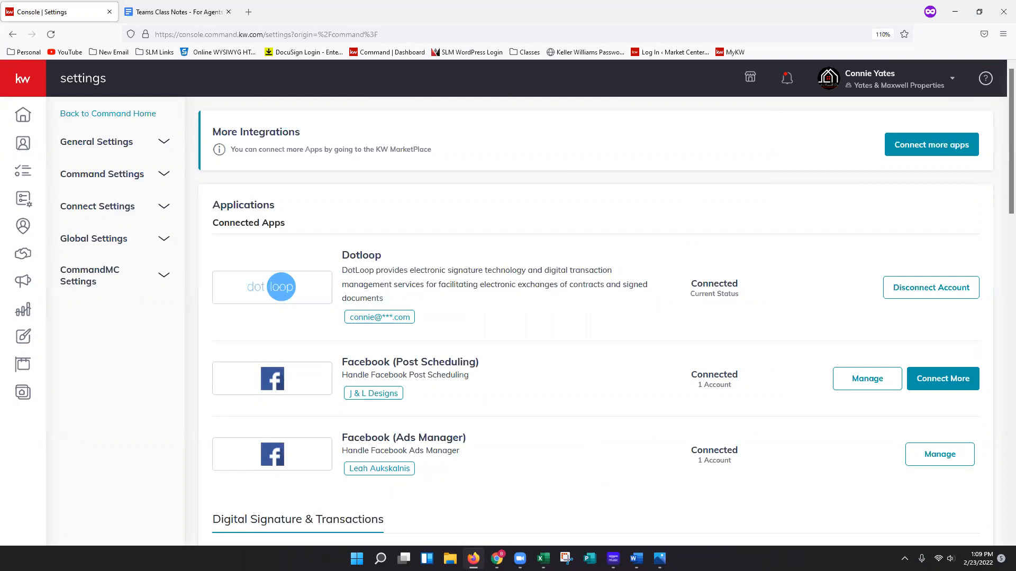
click(136, 148)
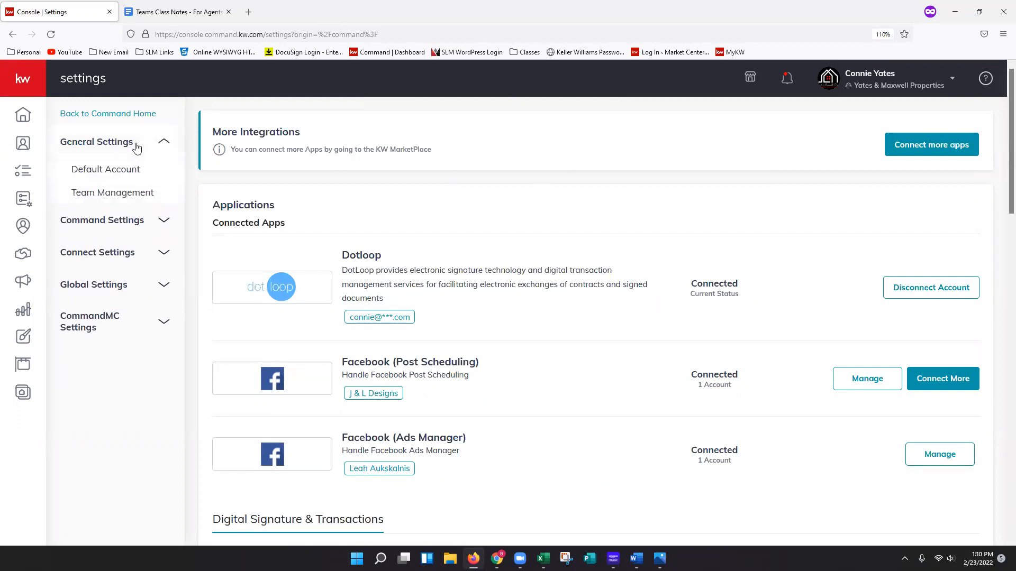
- Make the team account (Unlimited) the default login account, then view Team Management
click(131, 178)
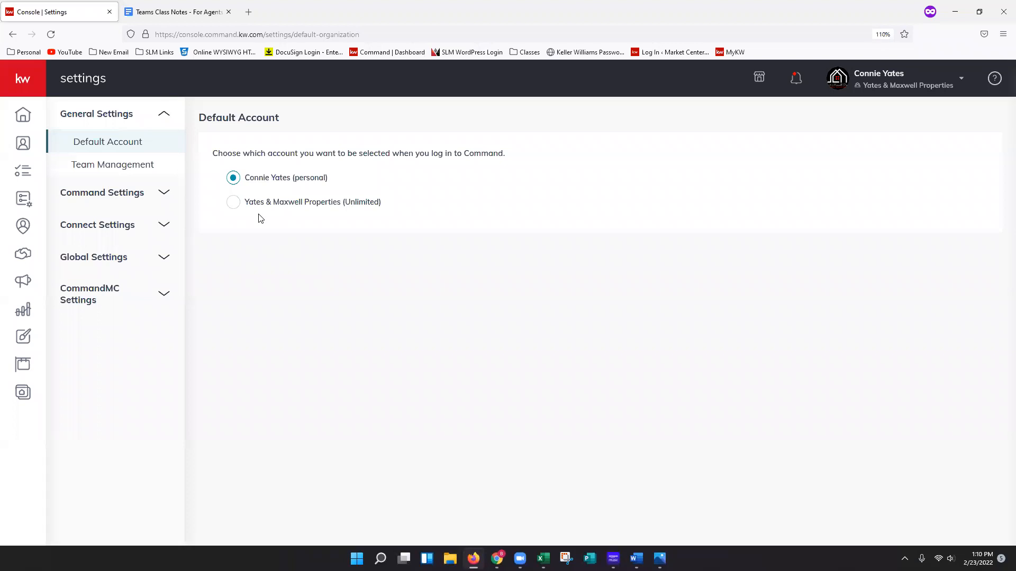
click(902, 85)
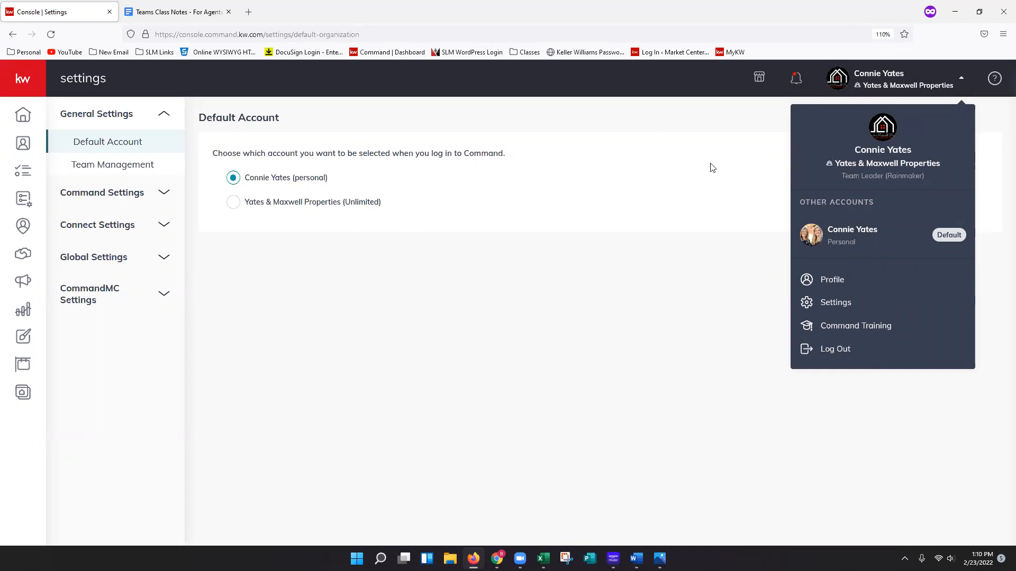
click(233, 202)
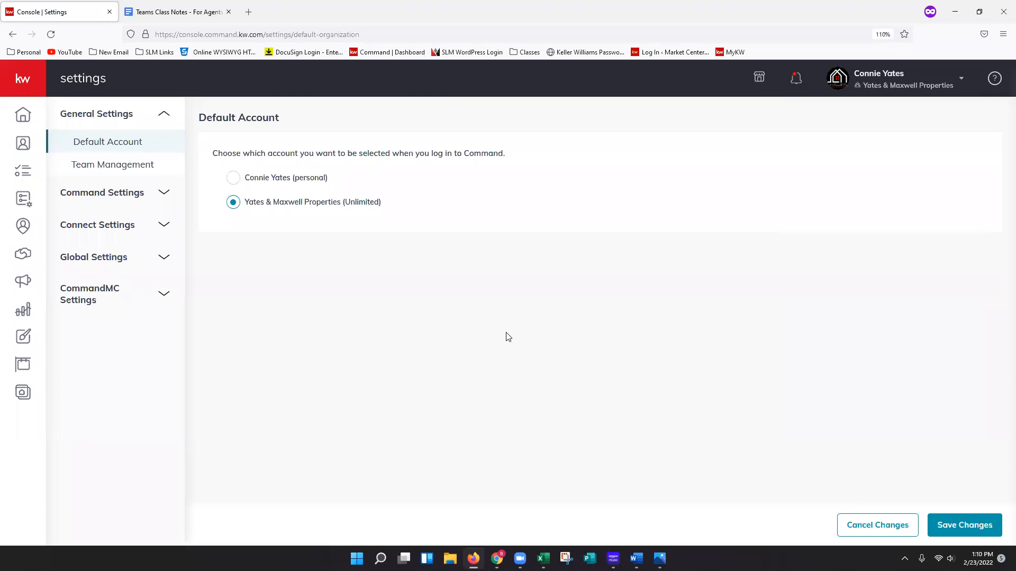
click(134, 172)
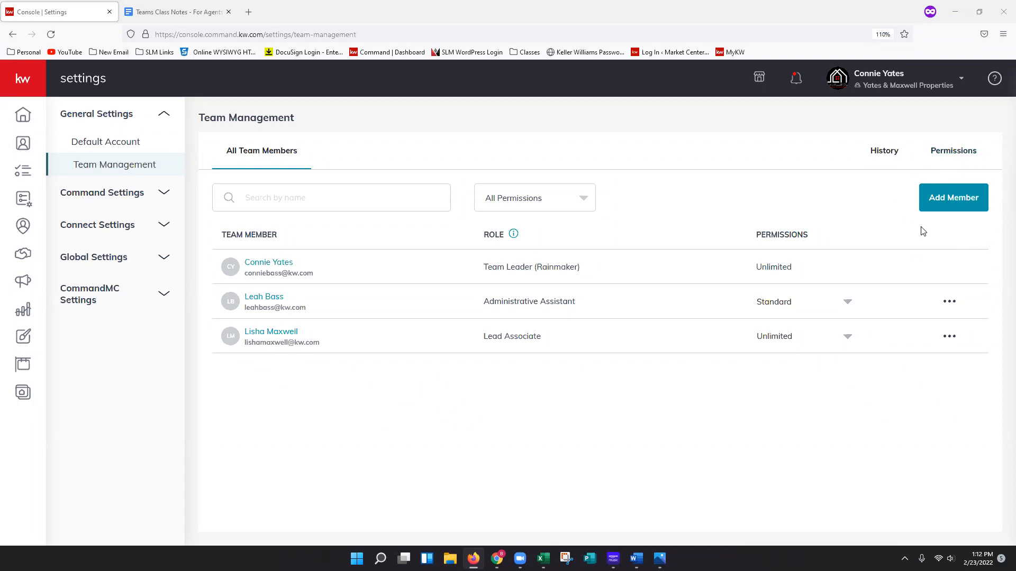
- Start adding a team member and choose Add guest user as the member type
click(952, 206)
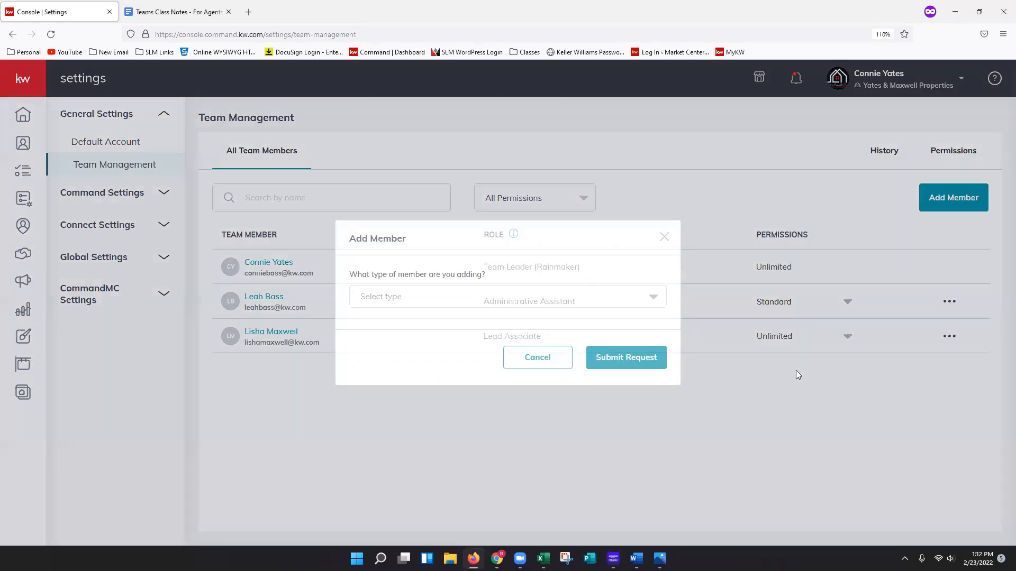
click(606, 303)
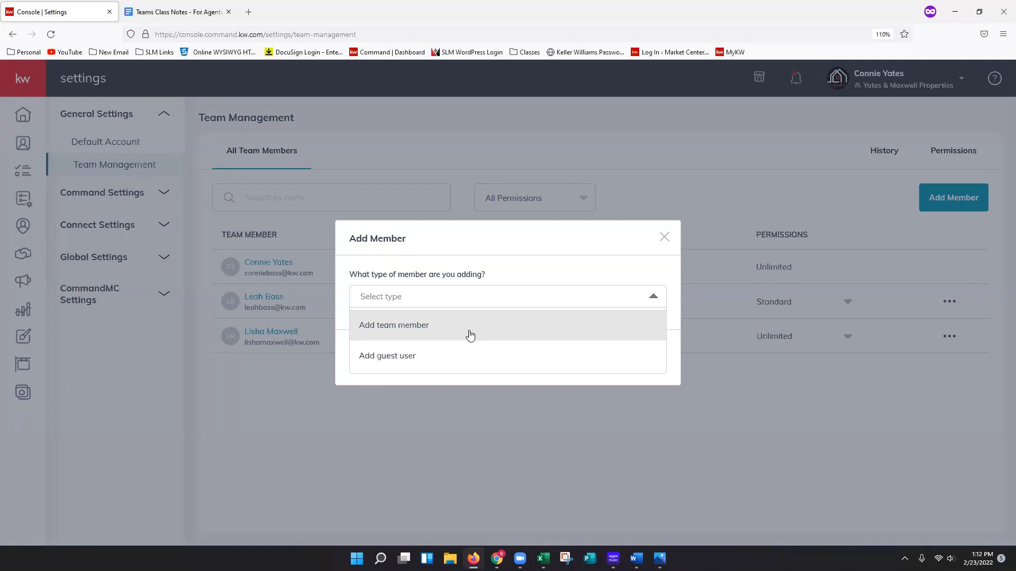
click(433, 367)
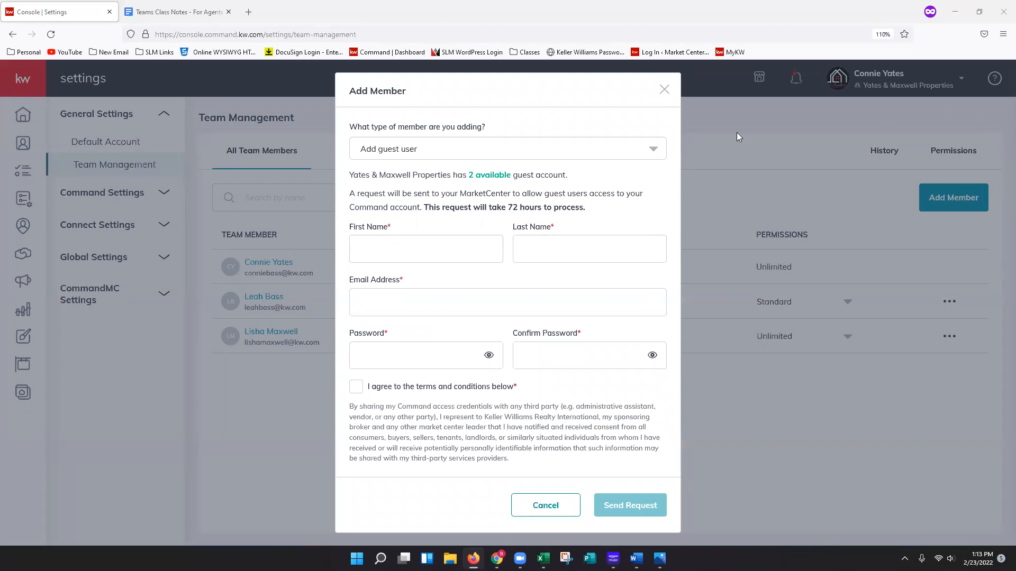
- Reselect Add guest user from the member type dropdown
click(523, 151)
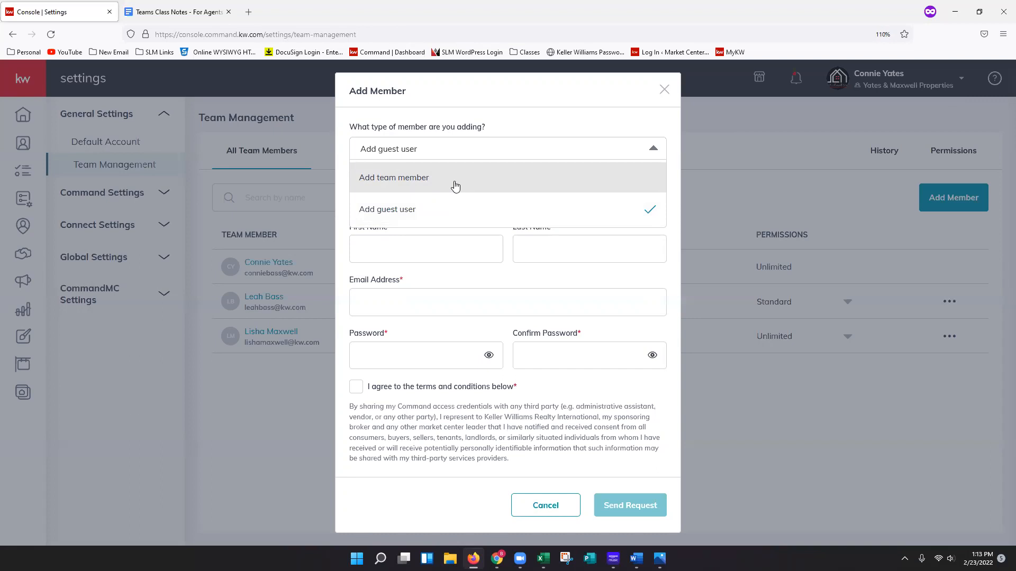
click(449, 215)
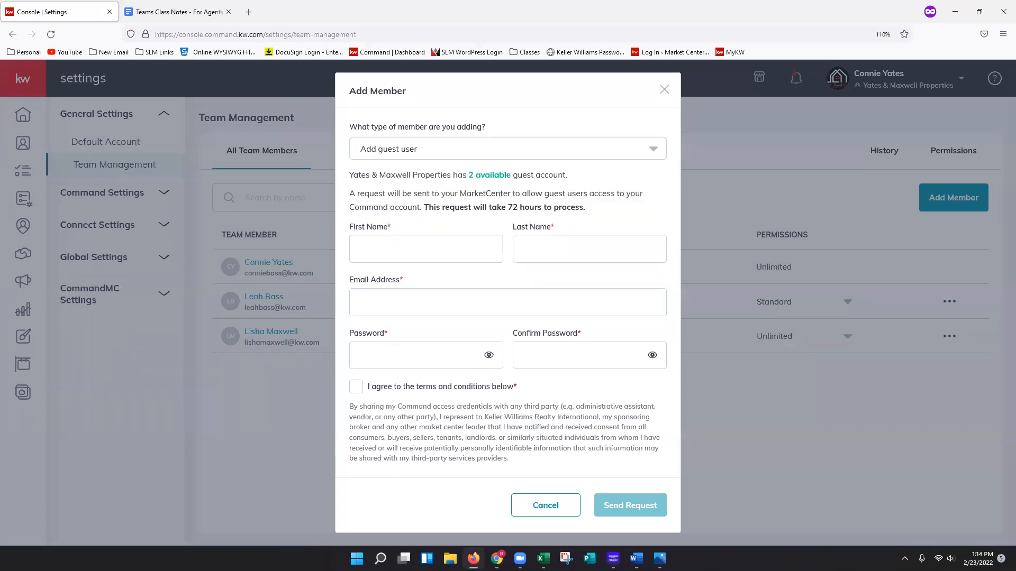
drag(468, 175, 510, 174)
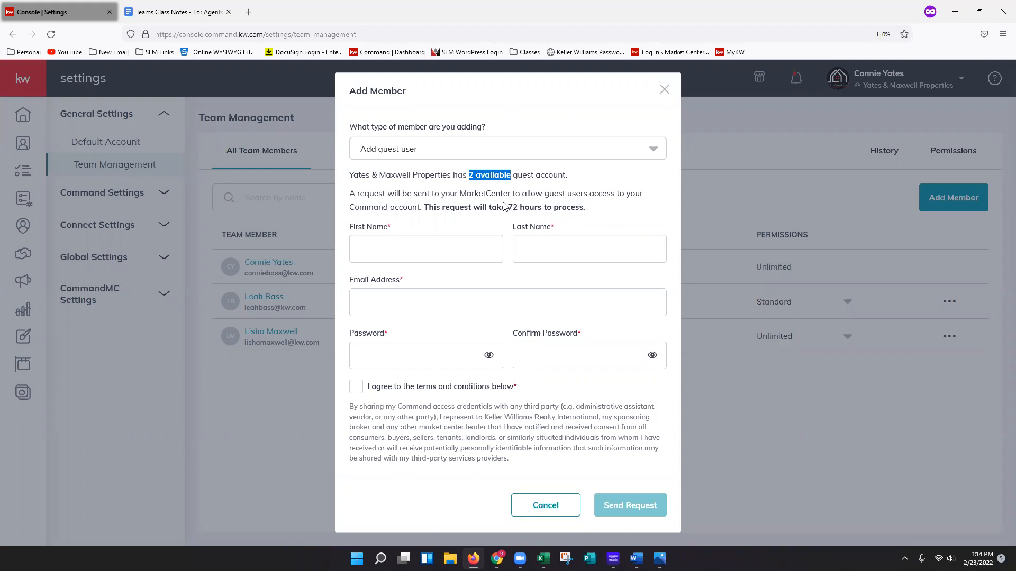
drag(423, 208, 611, 214)
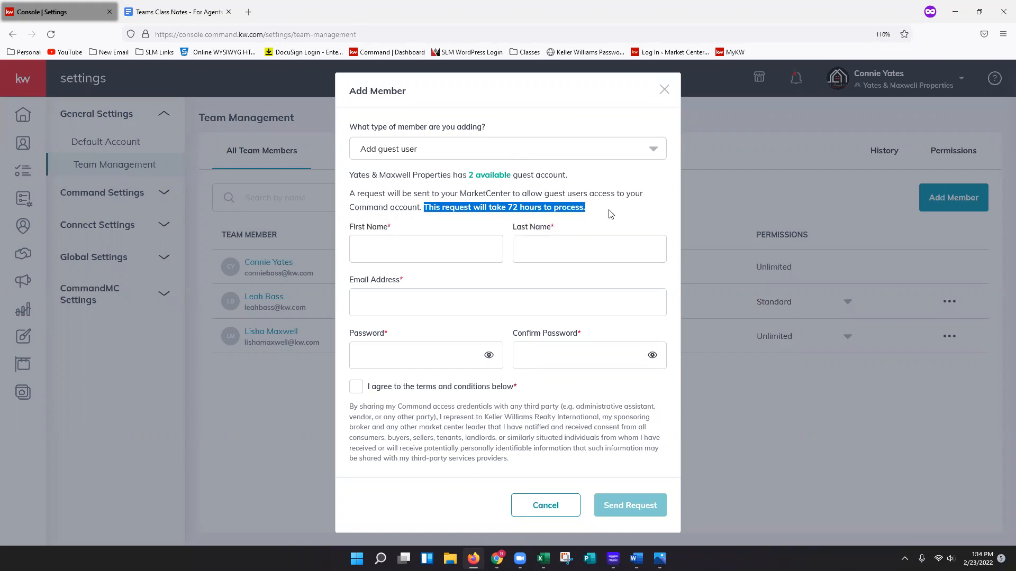
click(611, 214)
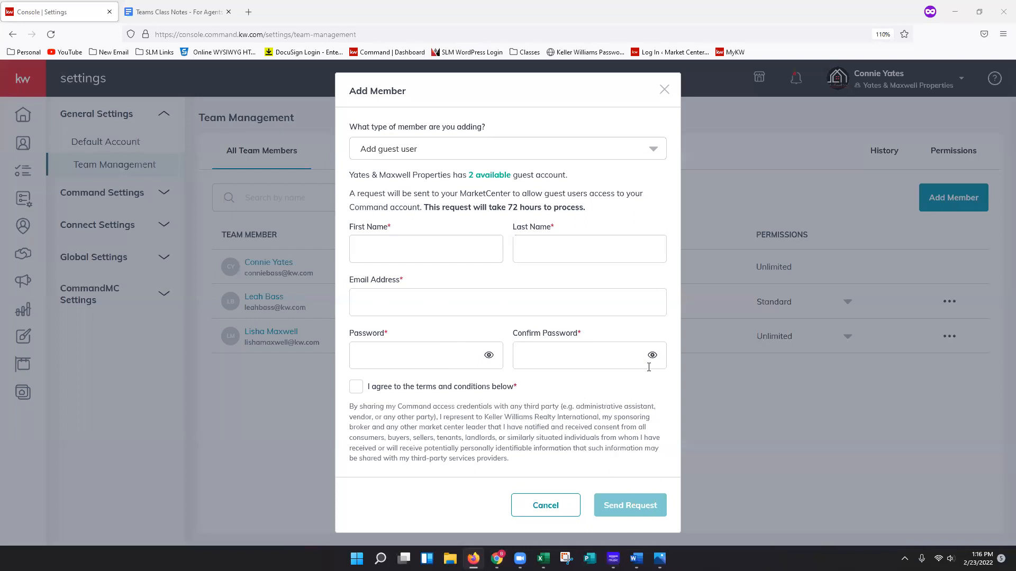
- Close the Add Member form without sending a guest request
click(663, 90)
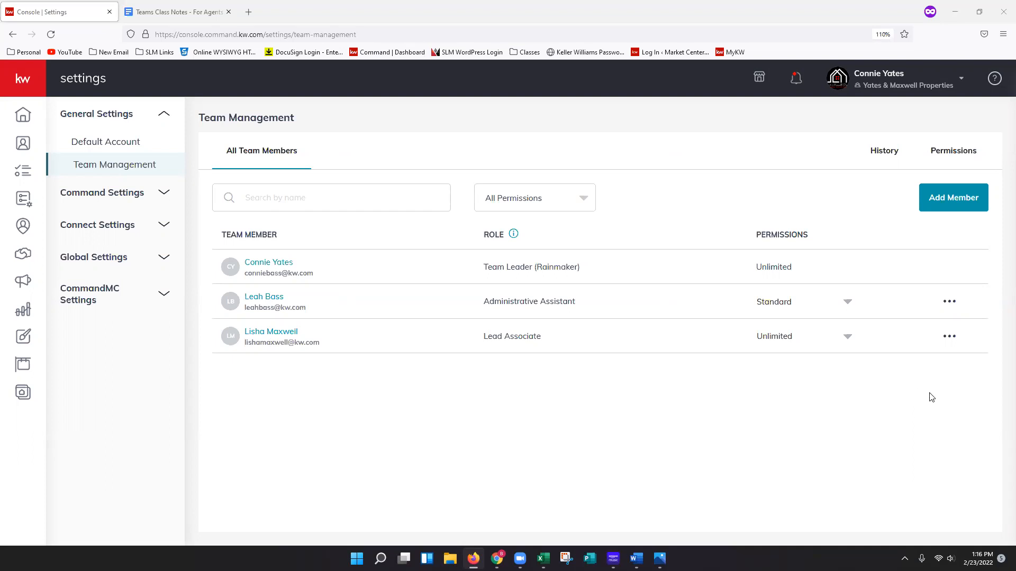
- Show the Request Role Change and Request Removal actions for the Lead Associate
click(955, 344)
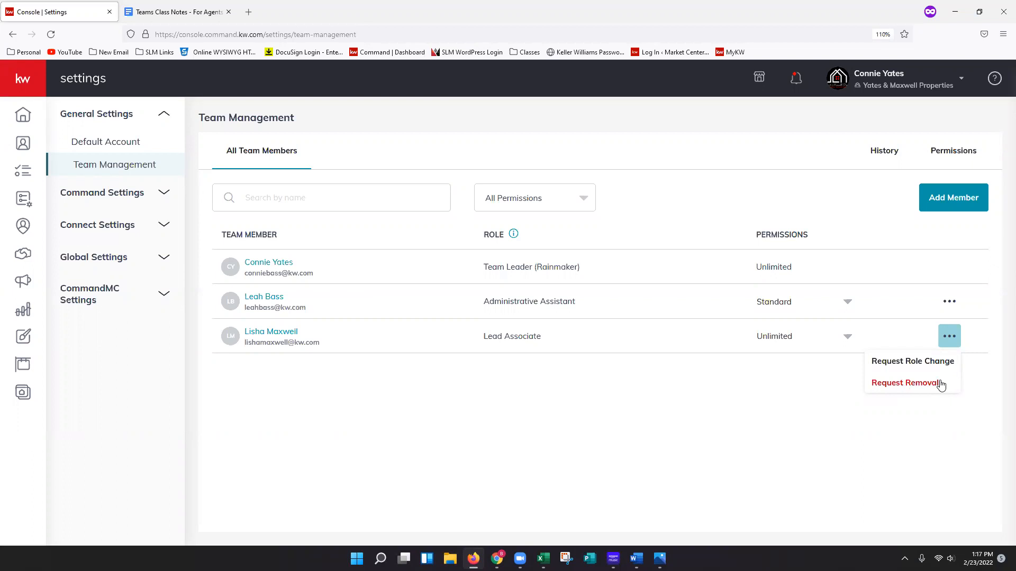
- Dismiss the actions list and show the Administrative Assistant's Unlimited, Enhanced and Standard permission levels
click(715, 412)
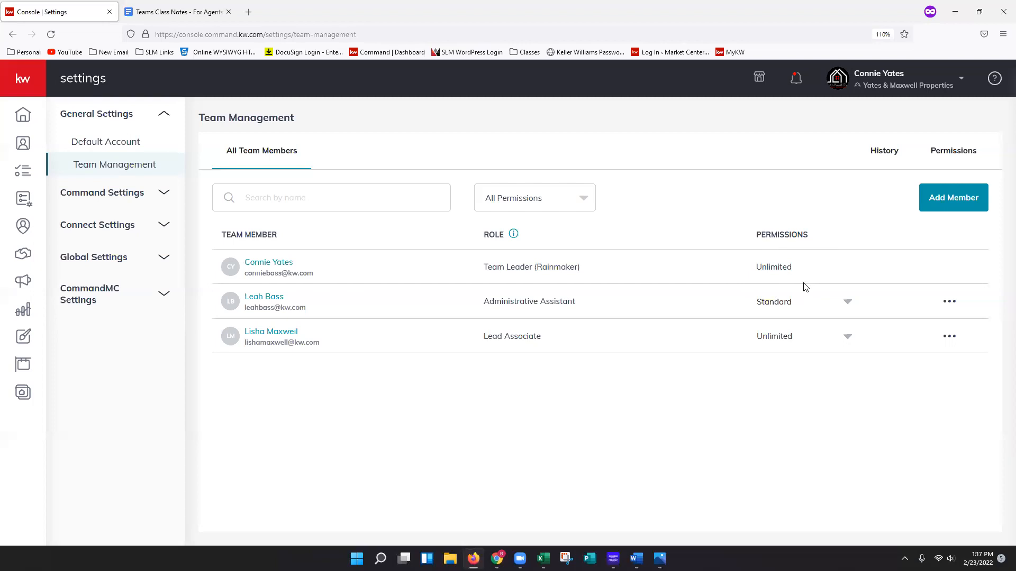
click(791, 303)
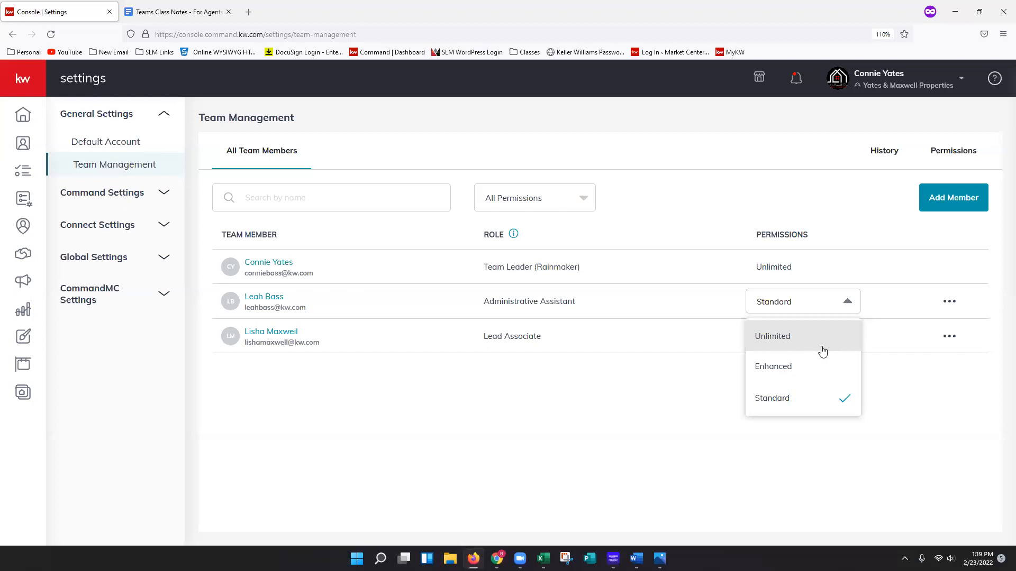
- Keep the assistant at Standard permissions and bring up the team's Full Permissions Breakdown
click(706, 391)
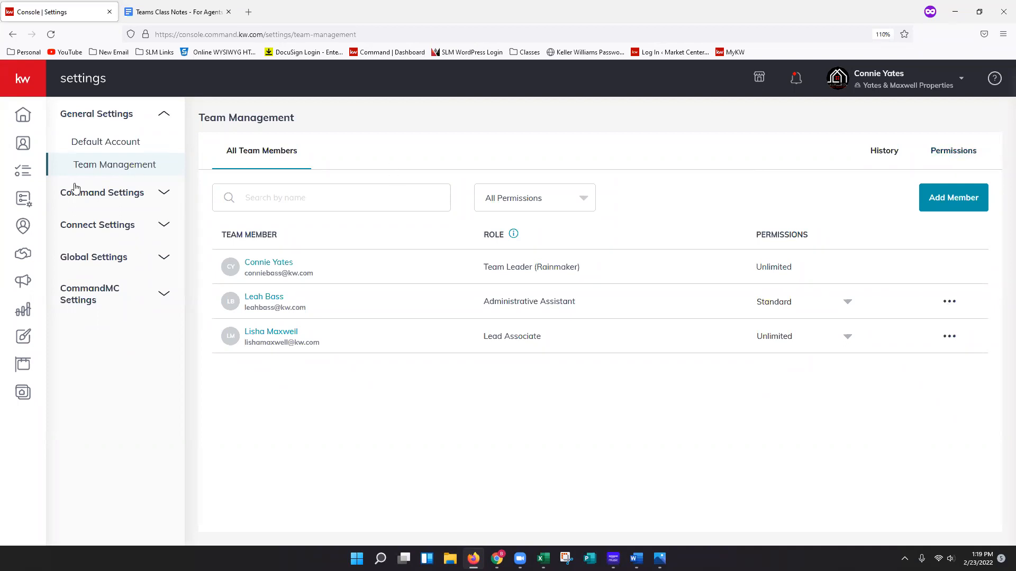
click(953, 154)
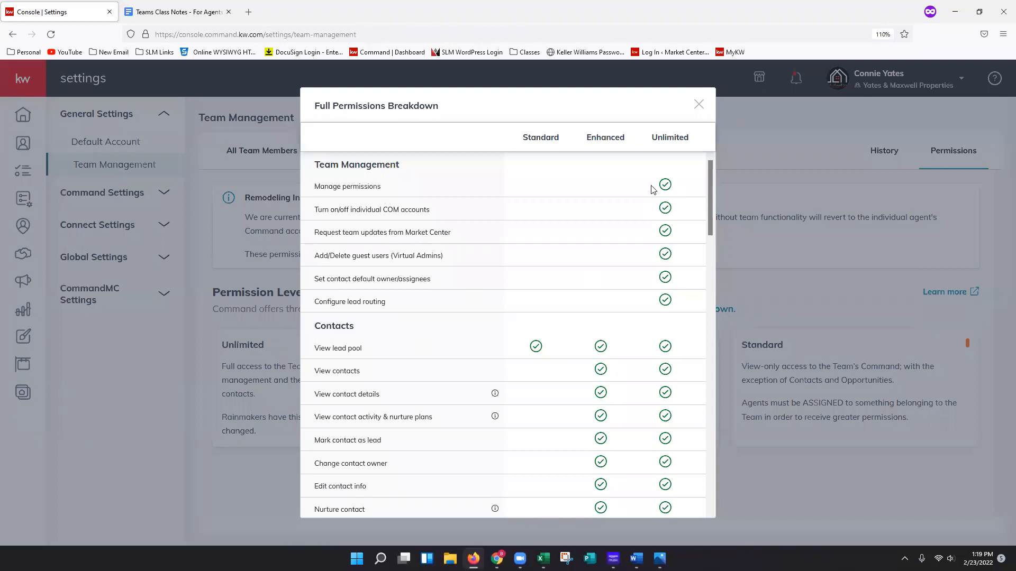
scroll(572, 344, down, 3)
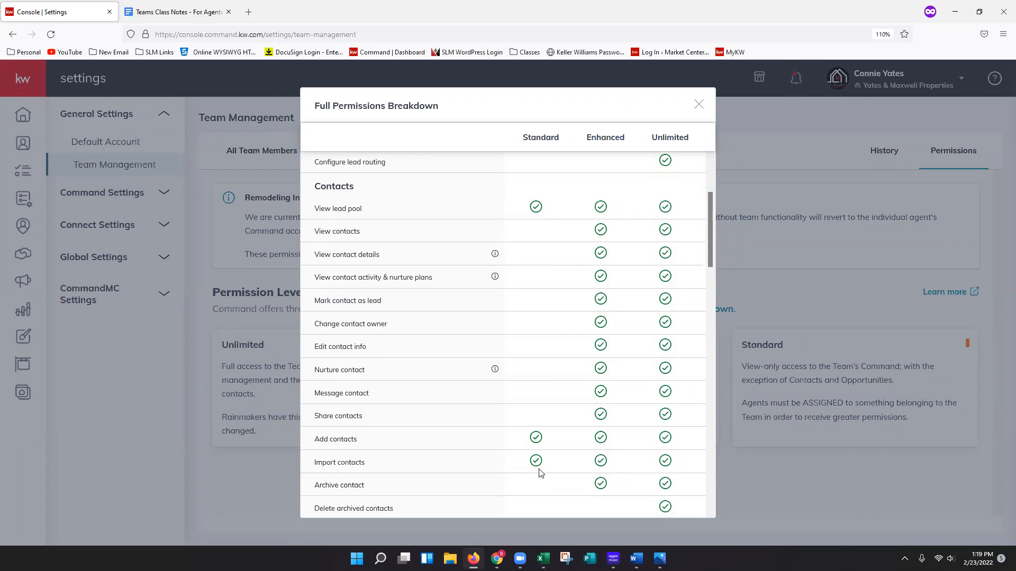
scroll(613, 486, down, 2)
scroll(612, 487, down, 8)
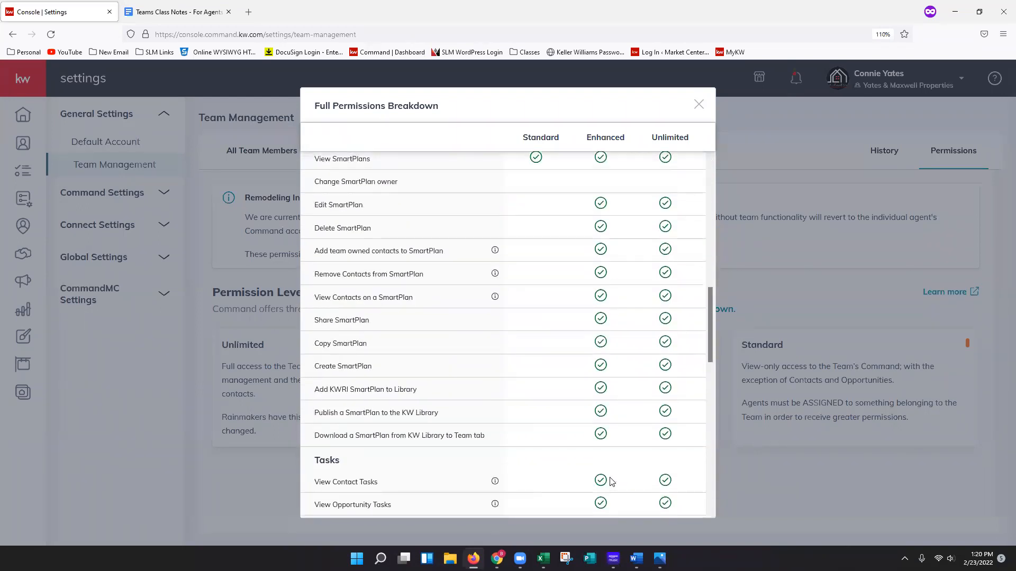
scroll(612, 481, down, 8)
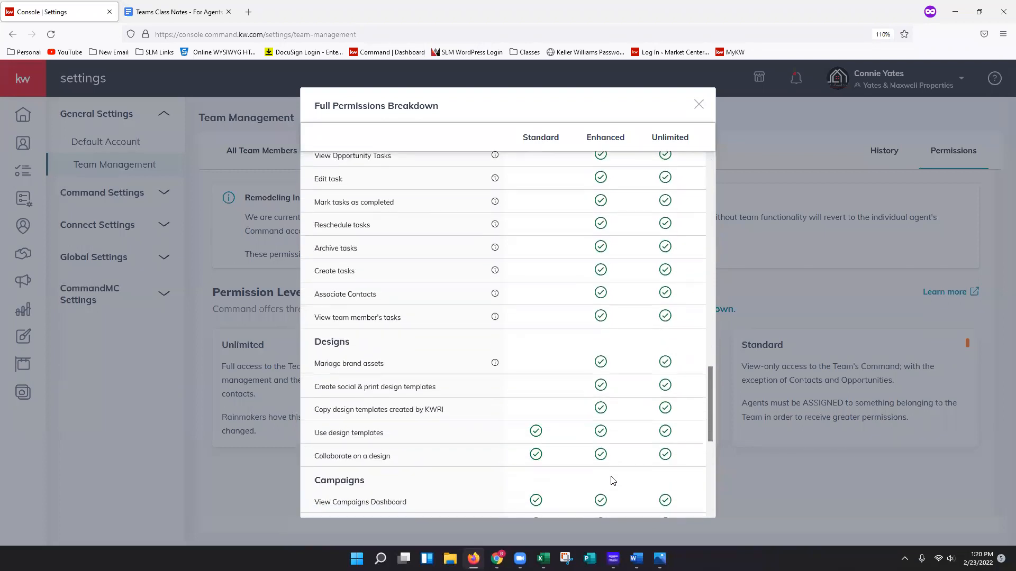
scroll(611, 480, down, 5)
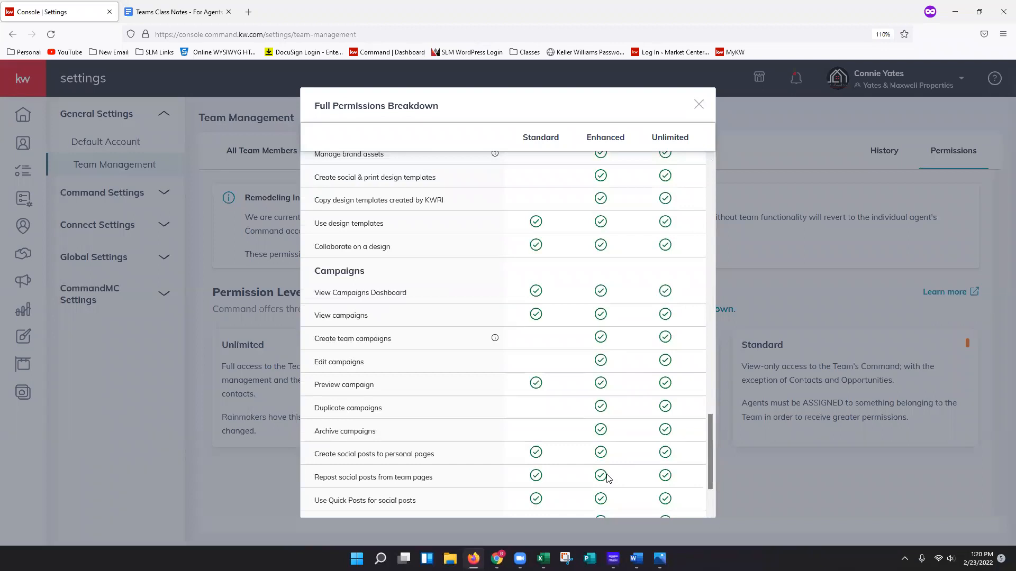
scroll(608, 478, down, 2)
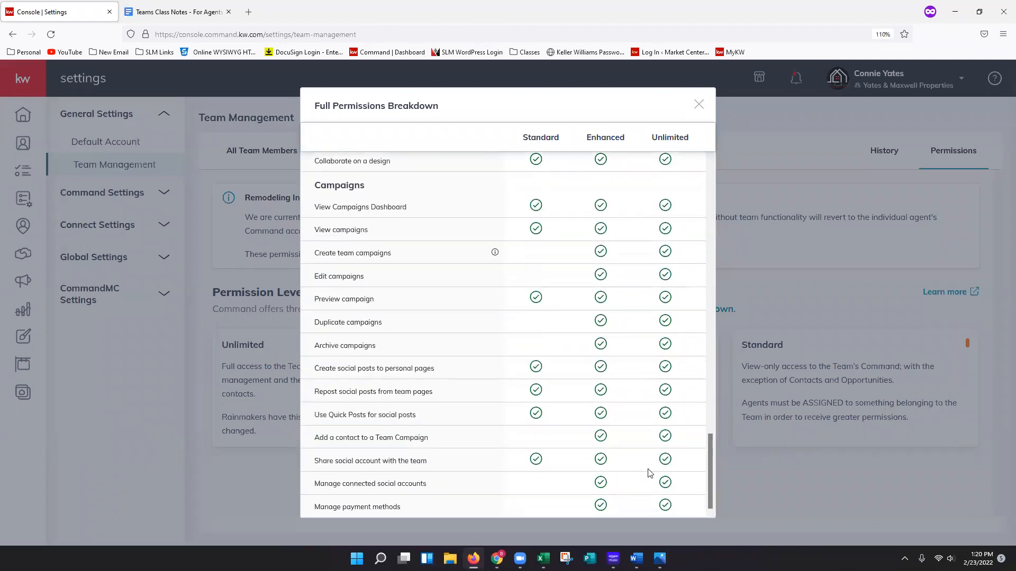
scroll(650, 473, up, 10)
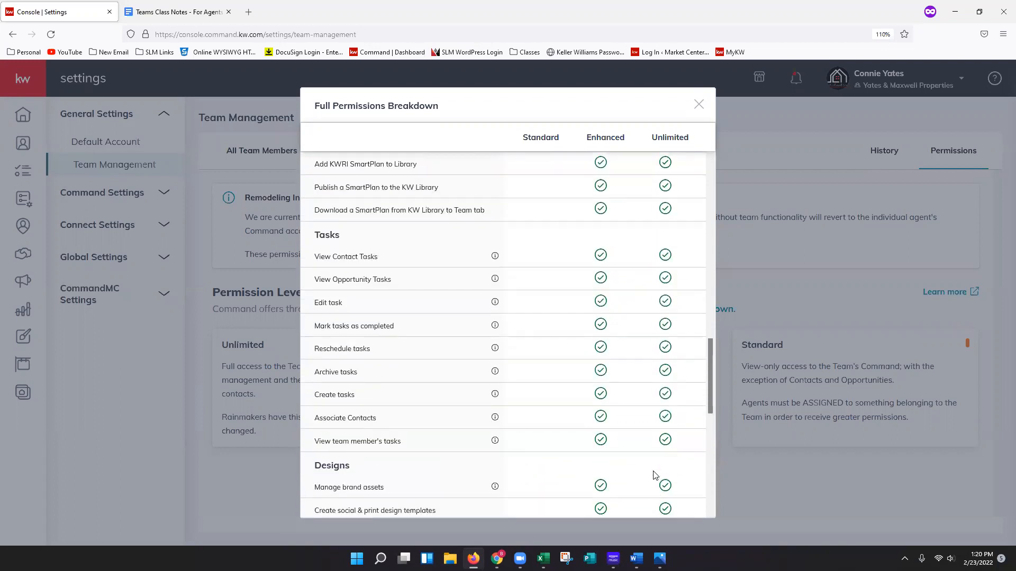
scroll(654, 475, up, 6)
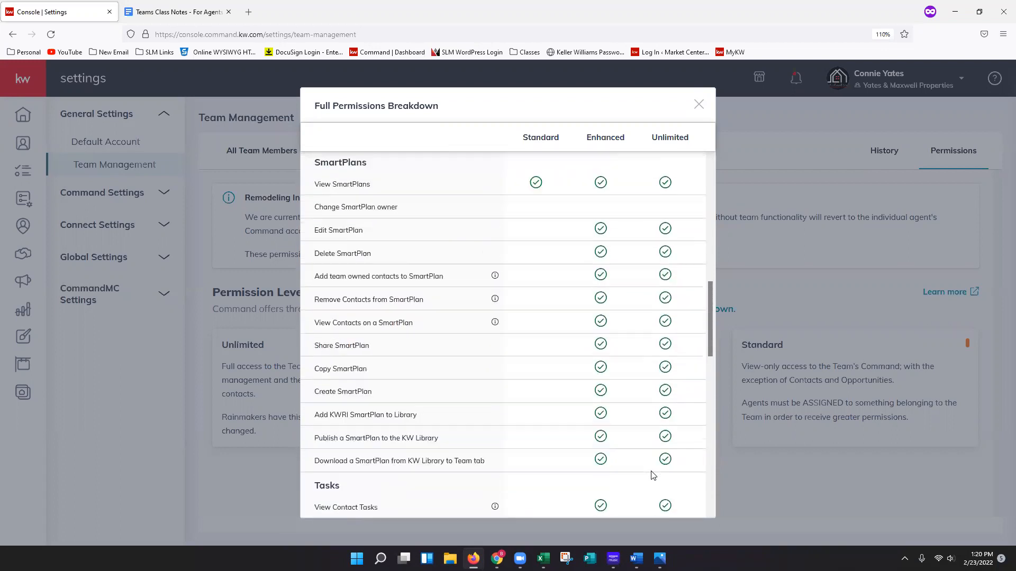
scroll(654, 475, up, 2)
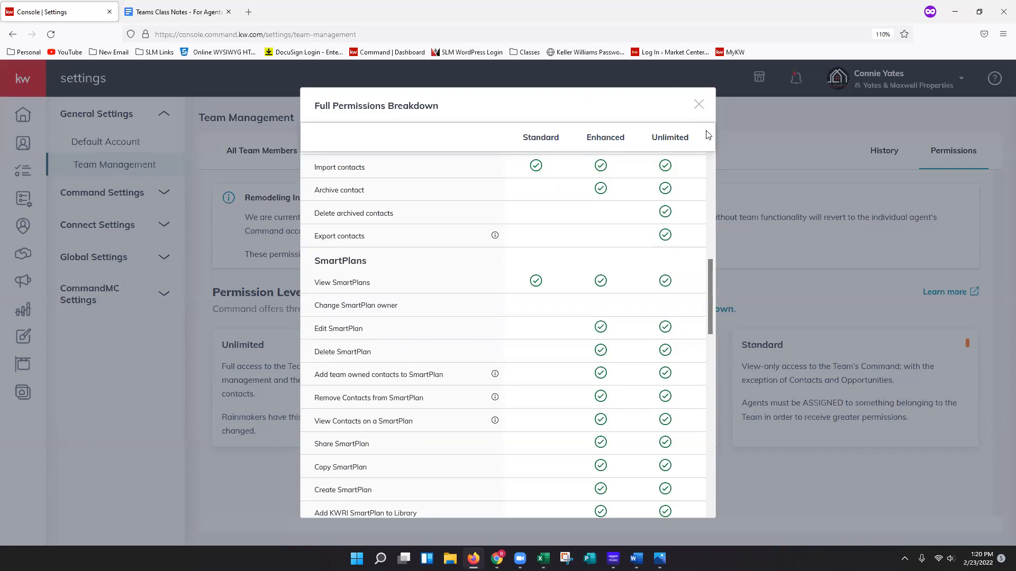
click(698, 105)
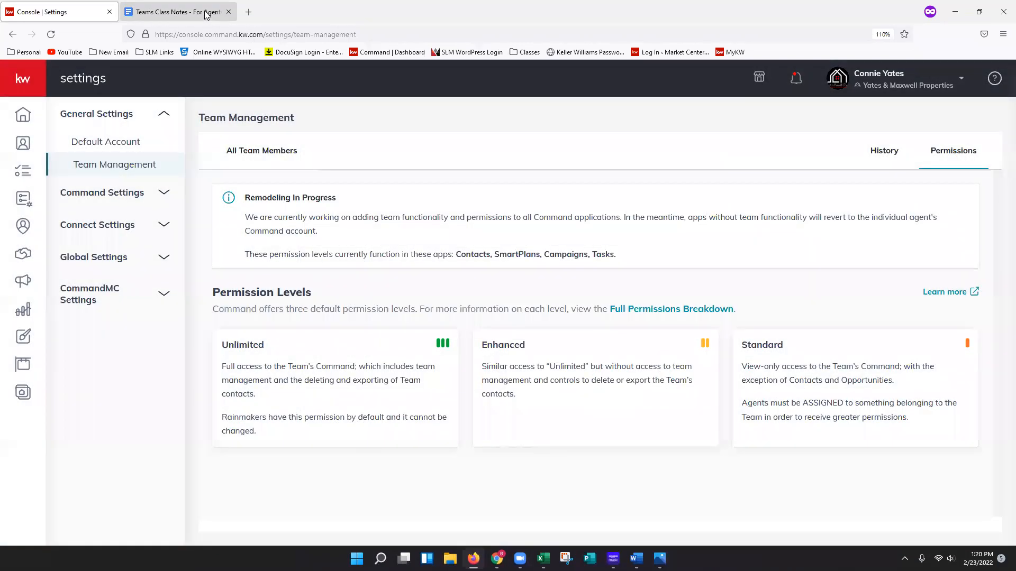
- Switch to the Teams Class Notes for Agents Google Doc
click(206, 14)
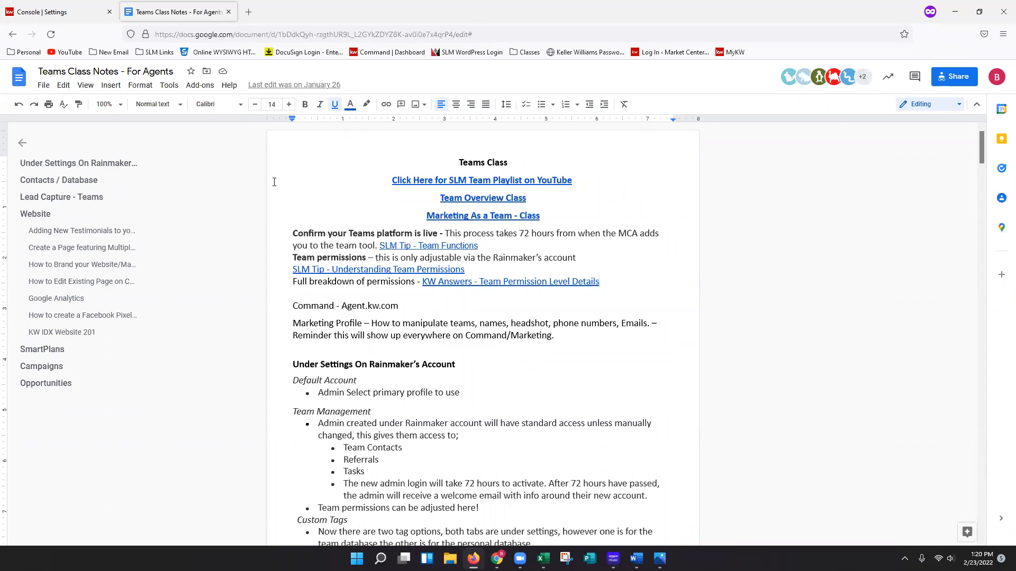
- Return to KW Command Settings, expand Command Settings and go to the Applications page
click(62, 16)
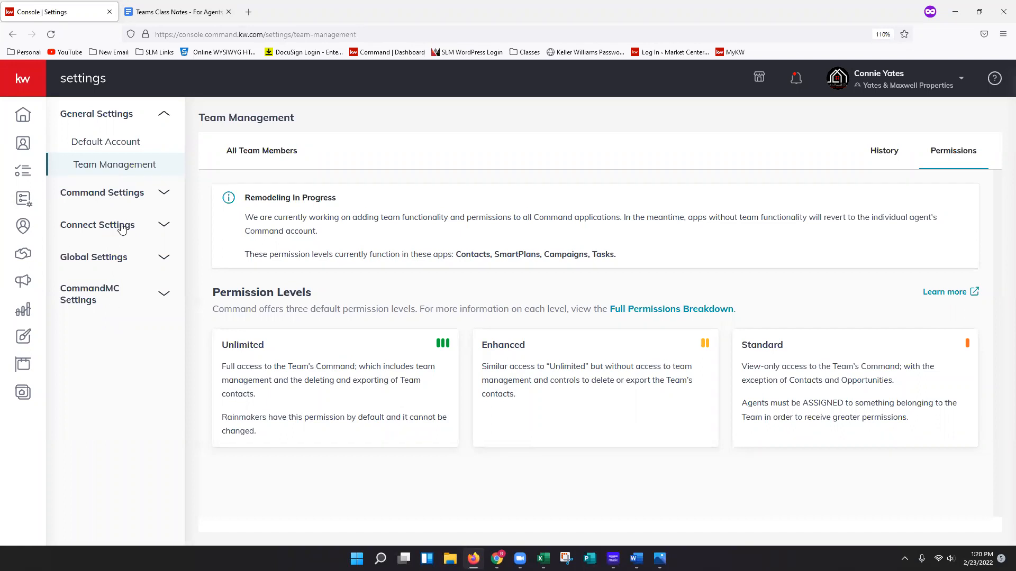
click(120, 118)
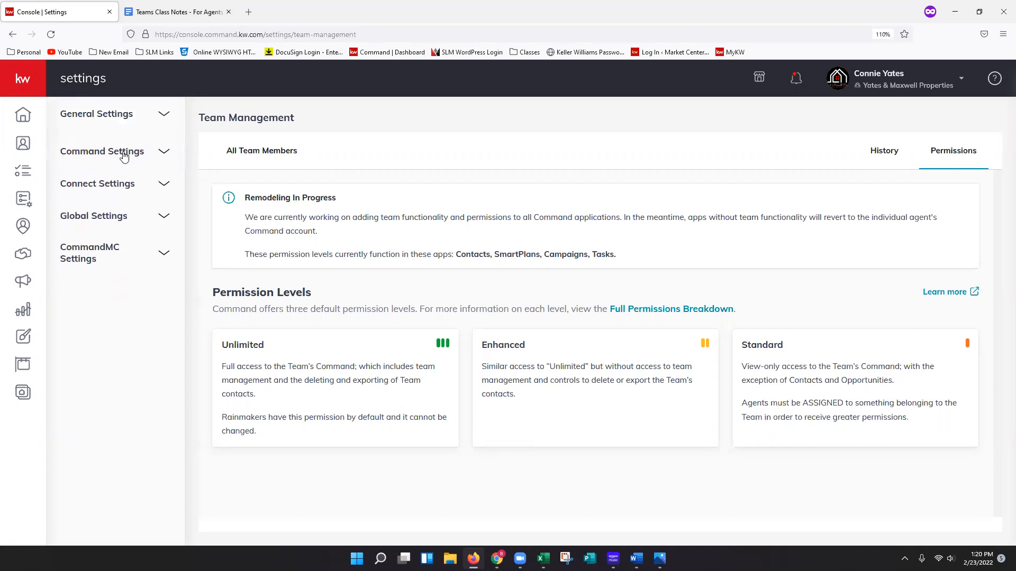
click(123, 147)
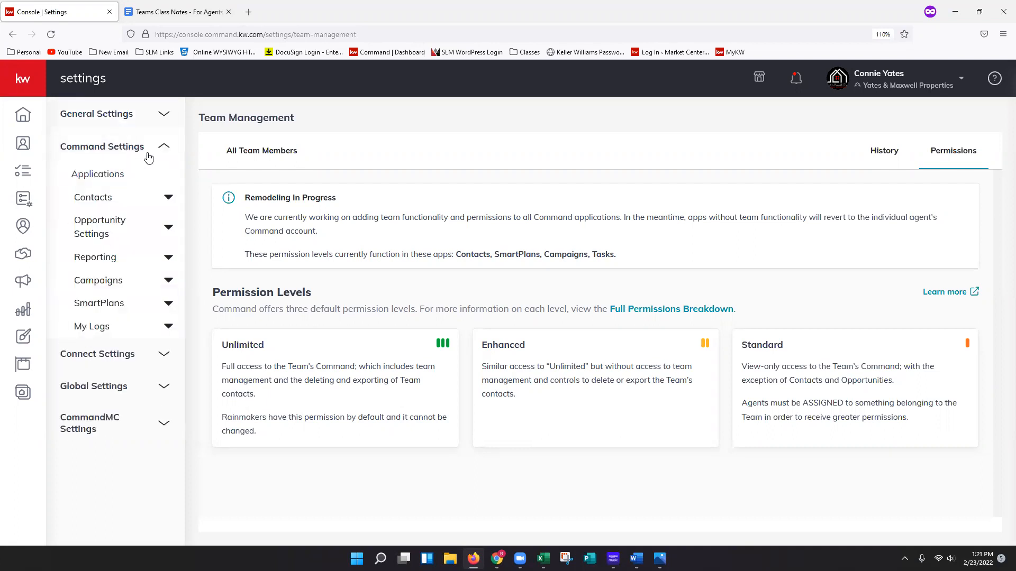
click(132, 183)
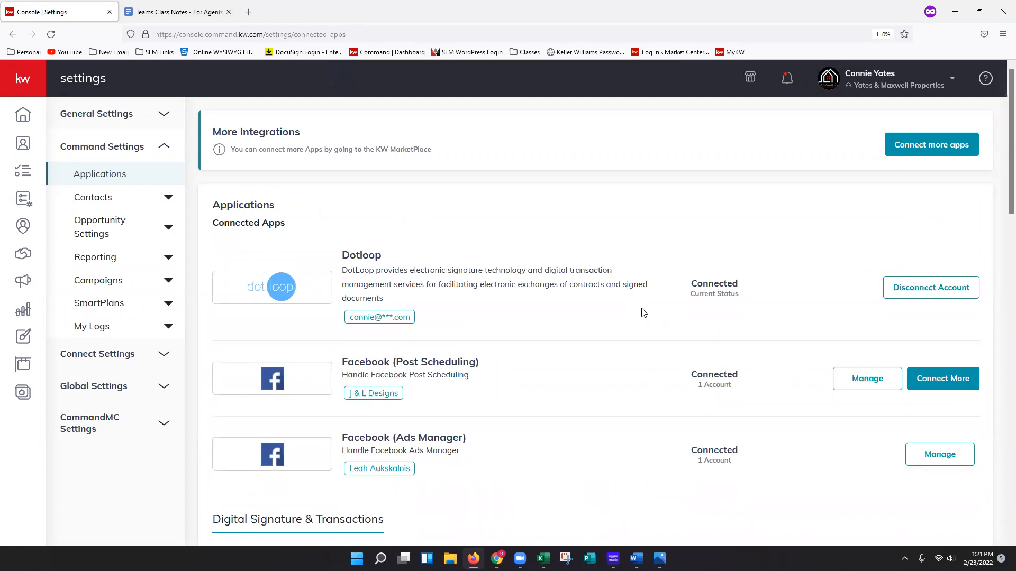
- Scroll through the Applications settings, then expand the Contacts settings group
scroll(643, 313, down, 2)
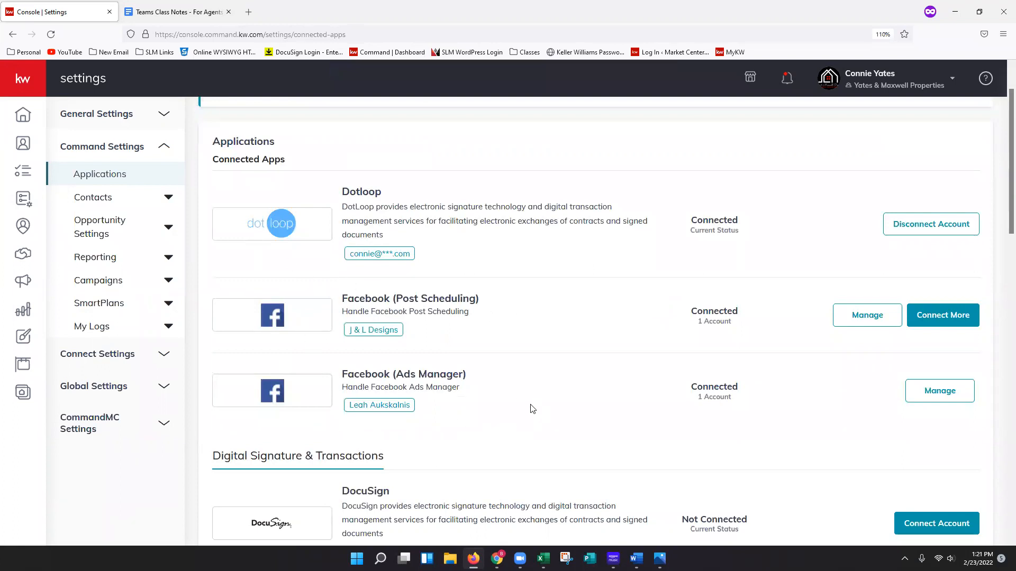
scroll(550, 399, down, 2)
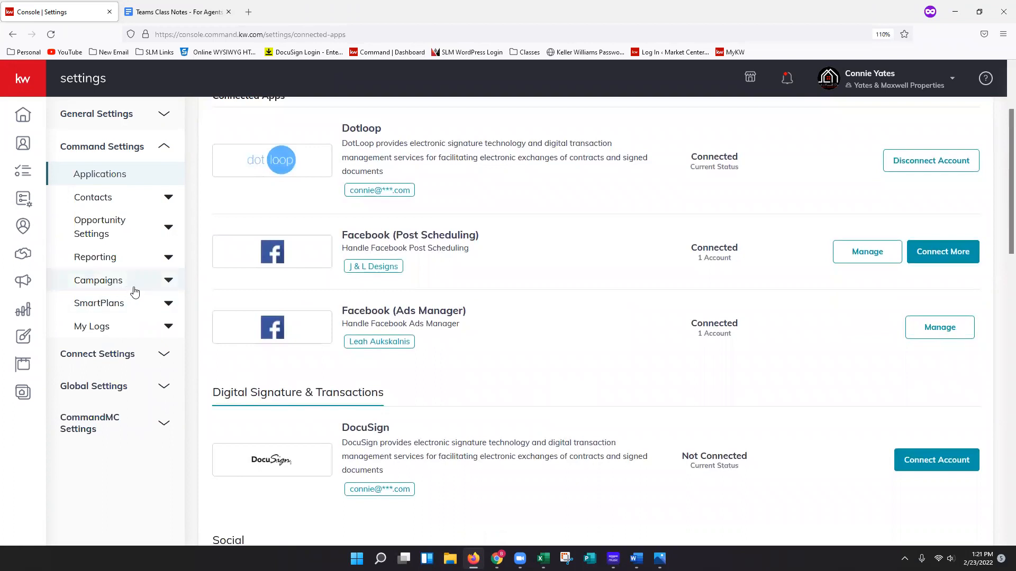
scroll(601, 367, down, 4)
scroll(603, 365, down, 2)
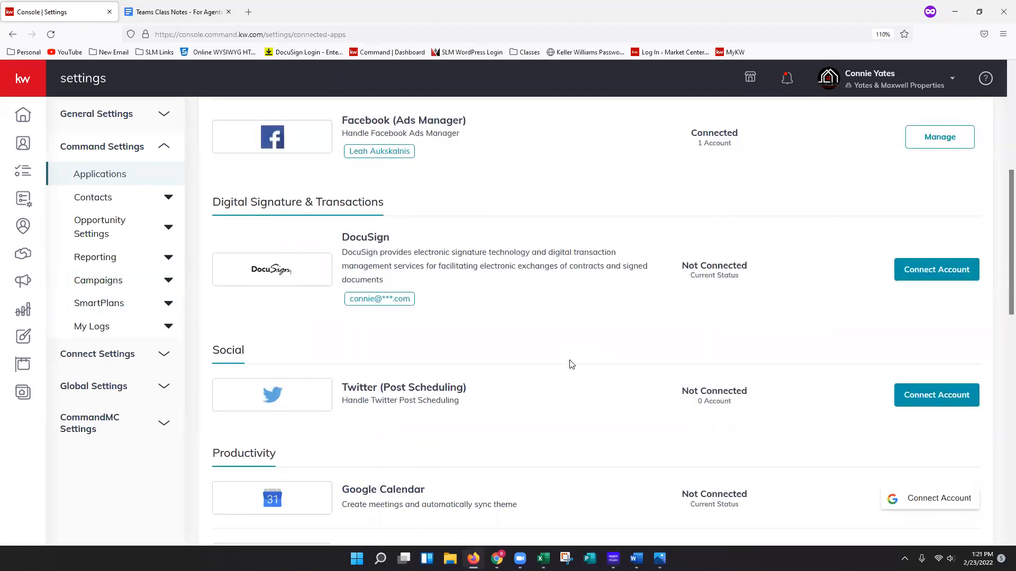
scroll(508, 344, down, 2)
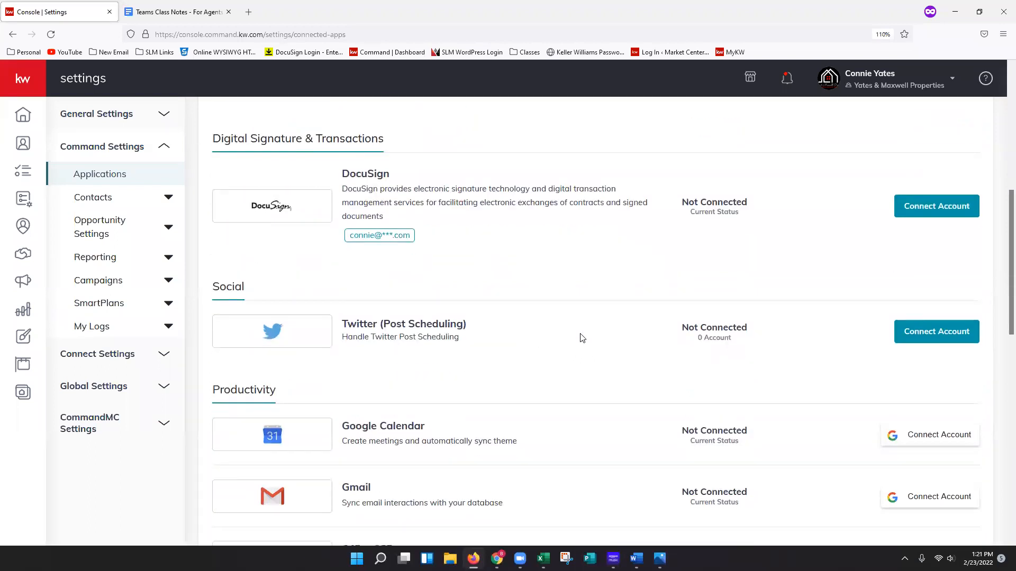
scroll(638, 336, down, 4)
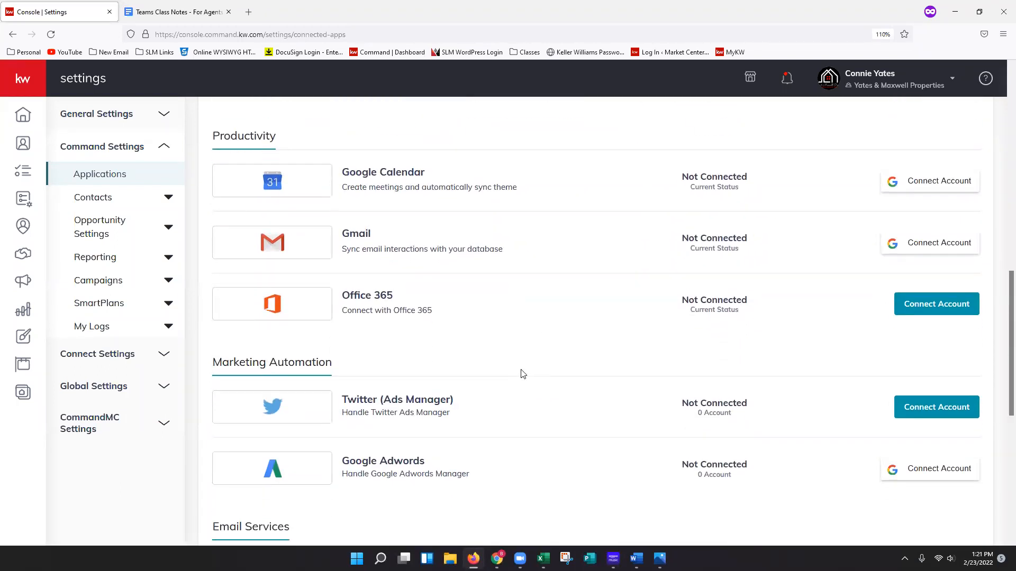
scroll(522, 370, down, 5)
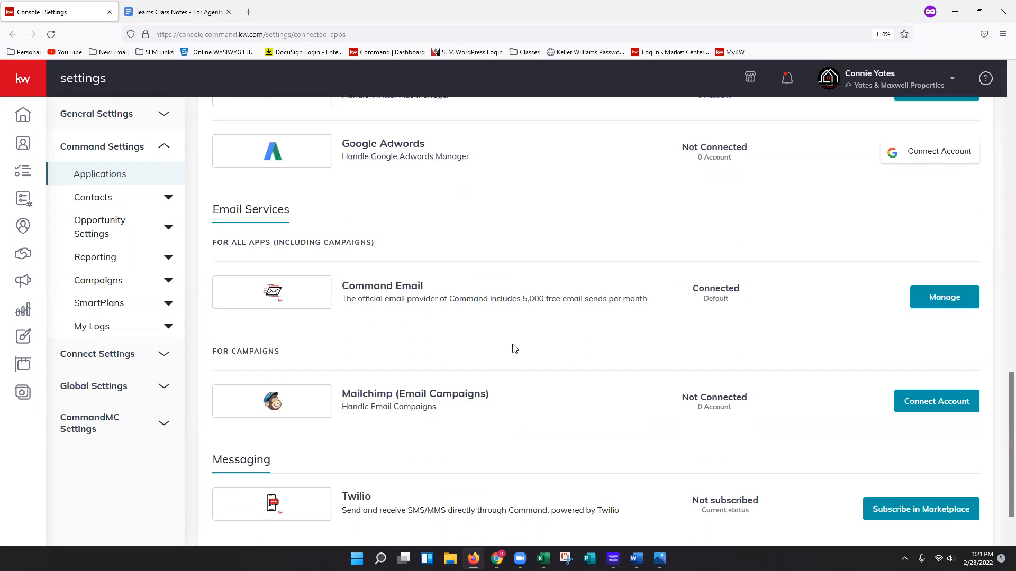
scroll(514, 349, down, 1)
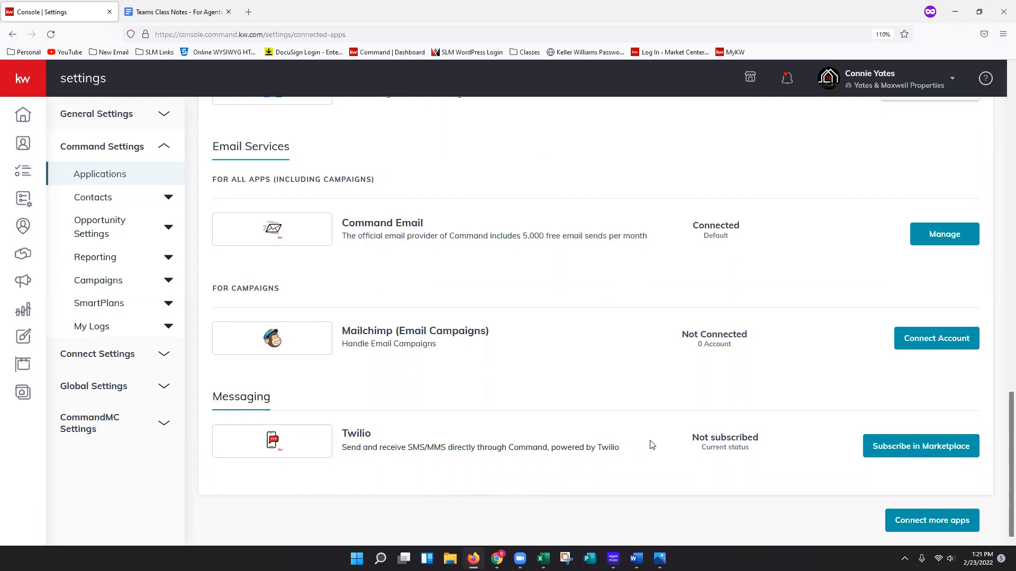
scroll(652, 445, up, 3)
scroll(653, 444, up, 6)
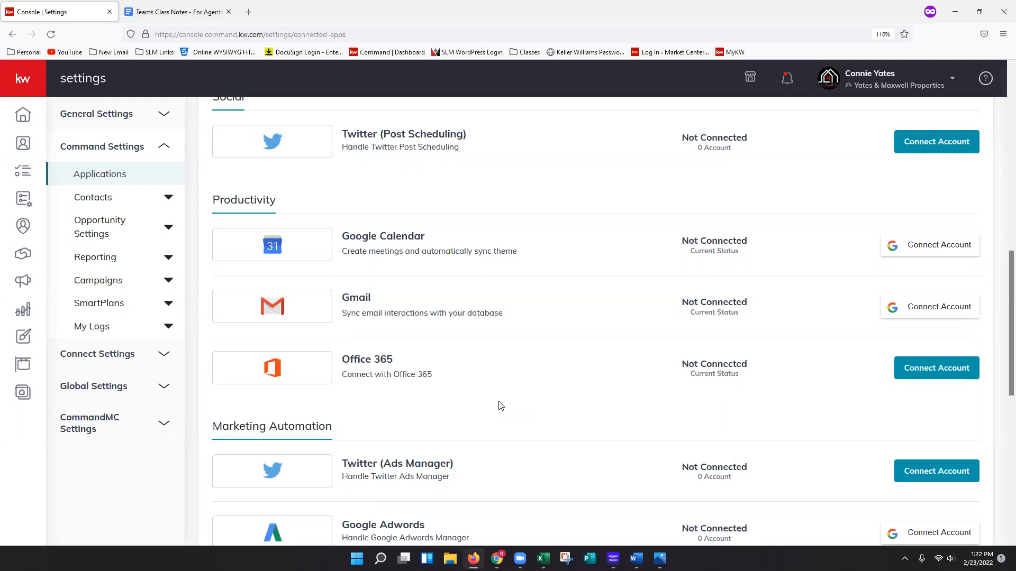
click(108, 202)
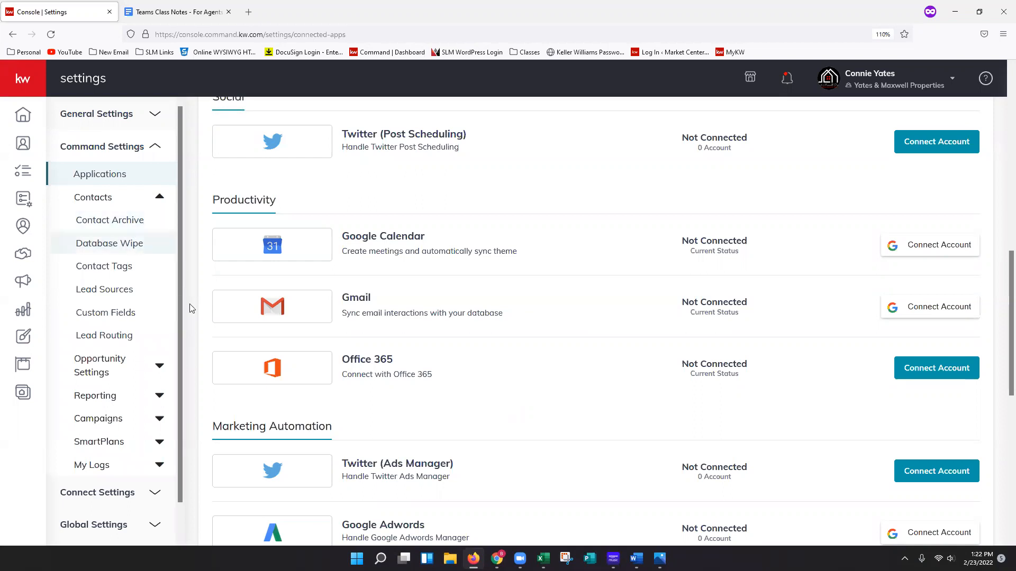
- Open the Contact Archive page and switch to the personal account
click(130, 233)
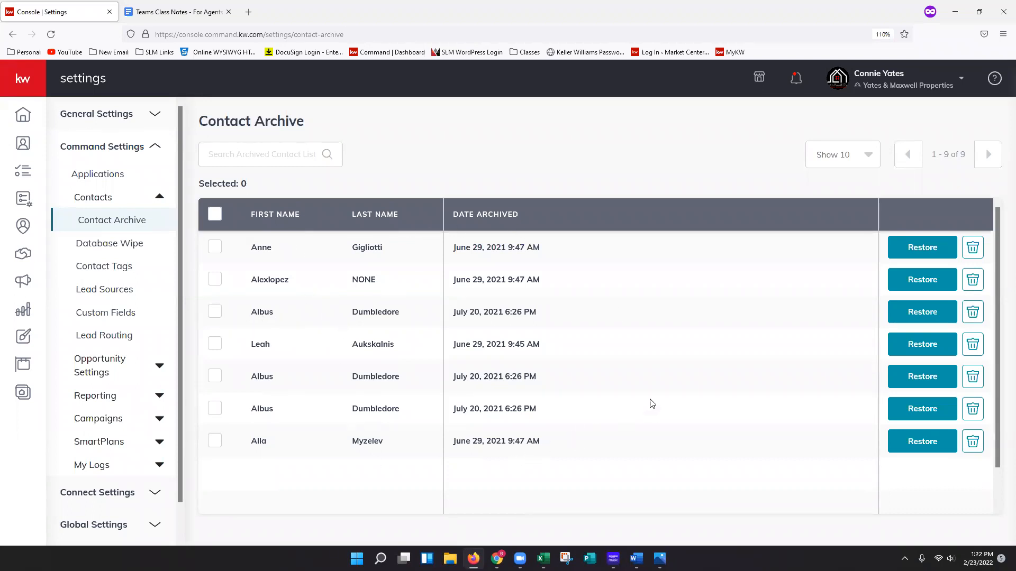
click(885, 86)
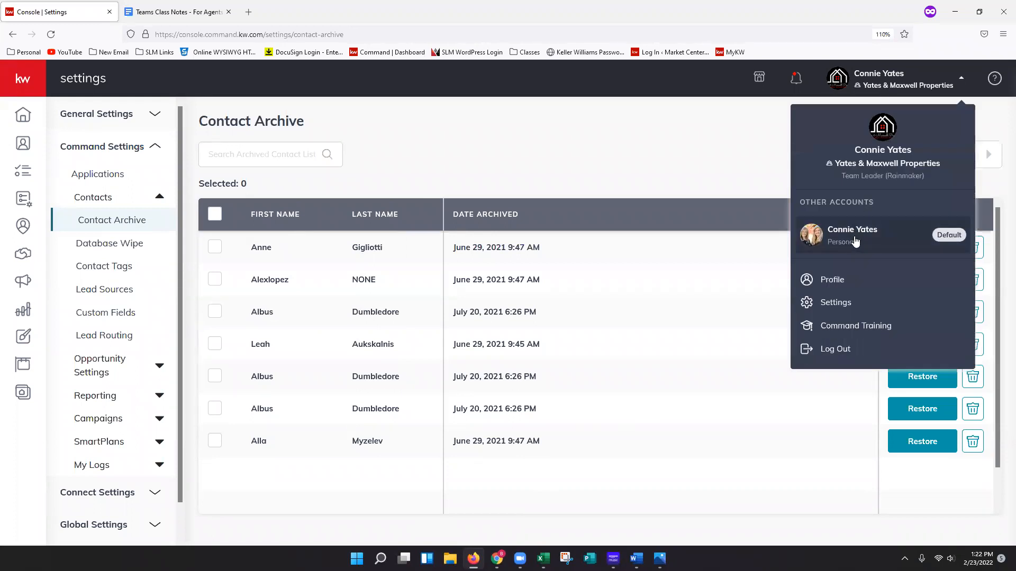
click(857, 237)
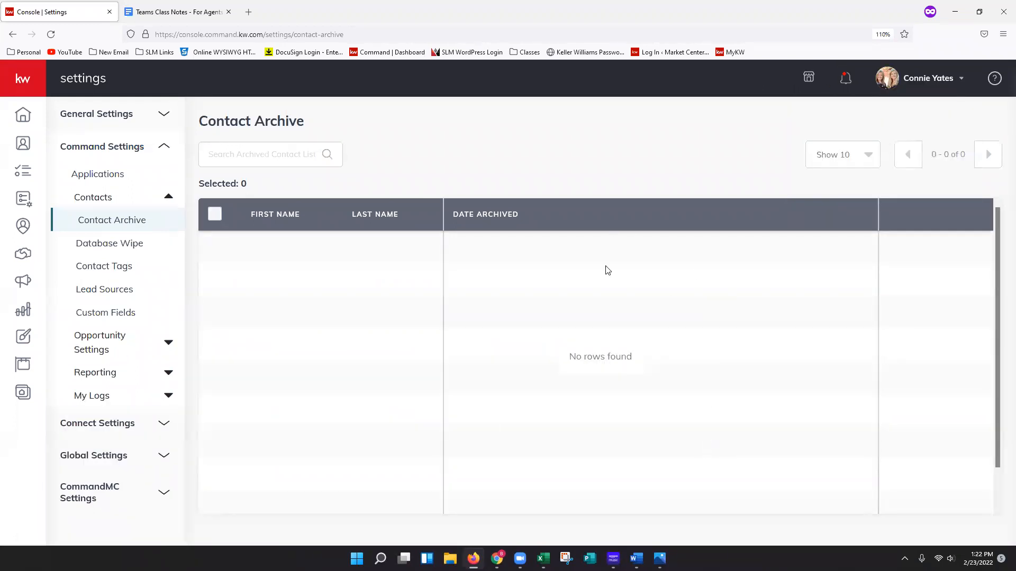
- Switch back to the Yates & Maxwell Properties team account and close the account list
click(914, 86)
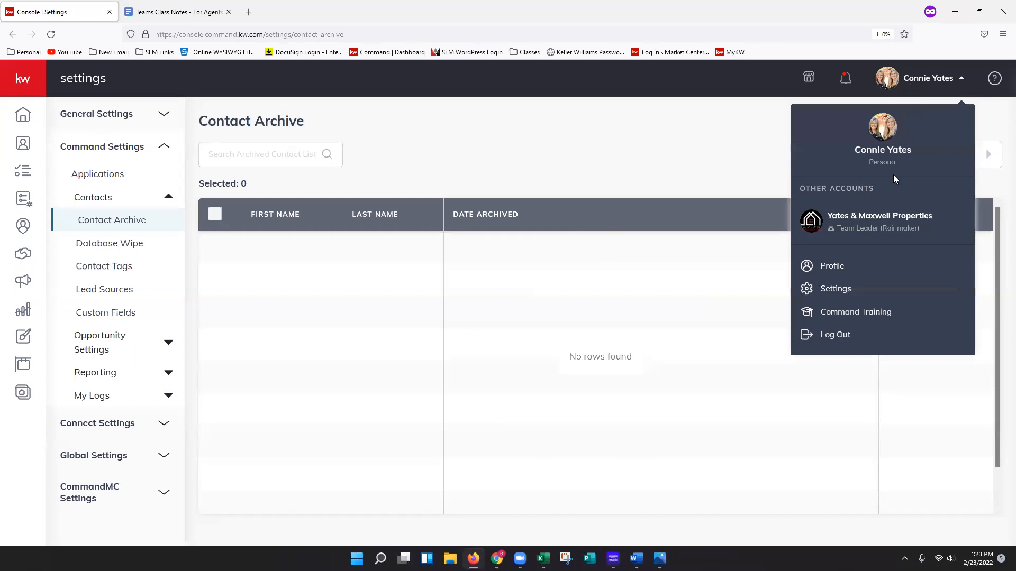
click(869, 223)
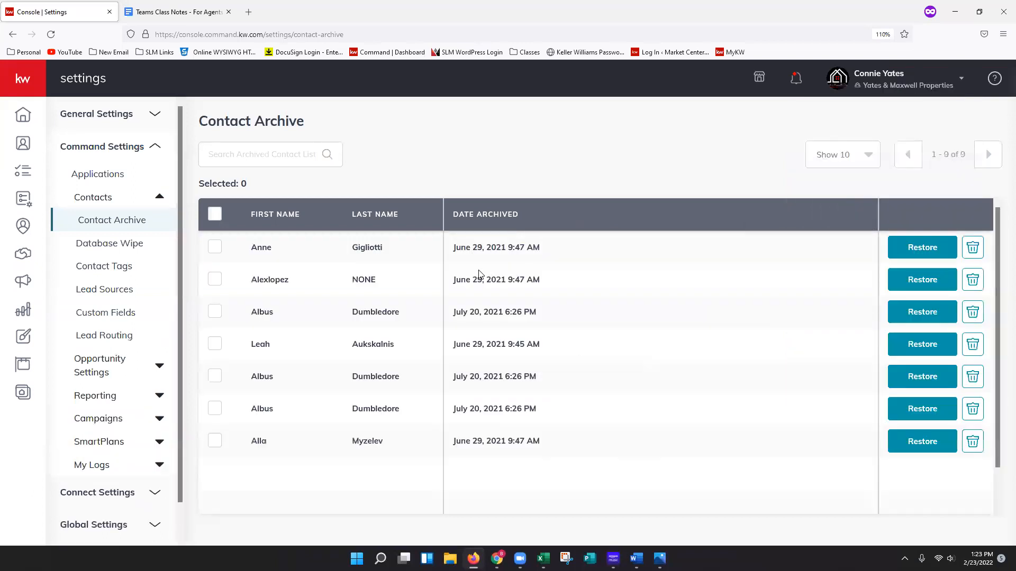
click(901, 80)
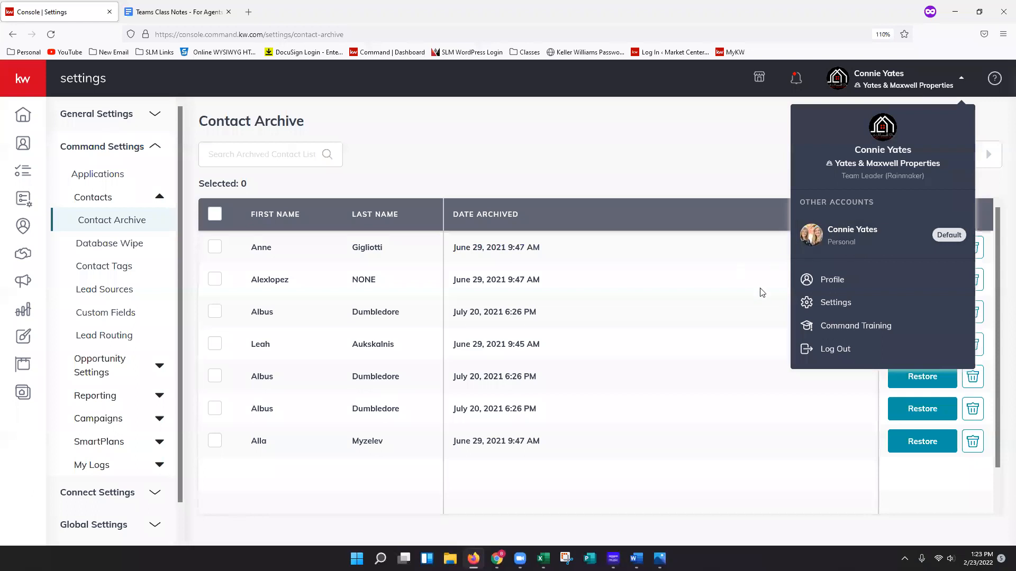
click(585, 170)
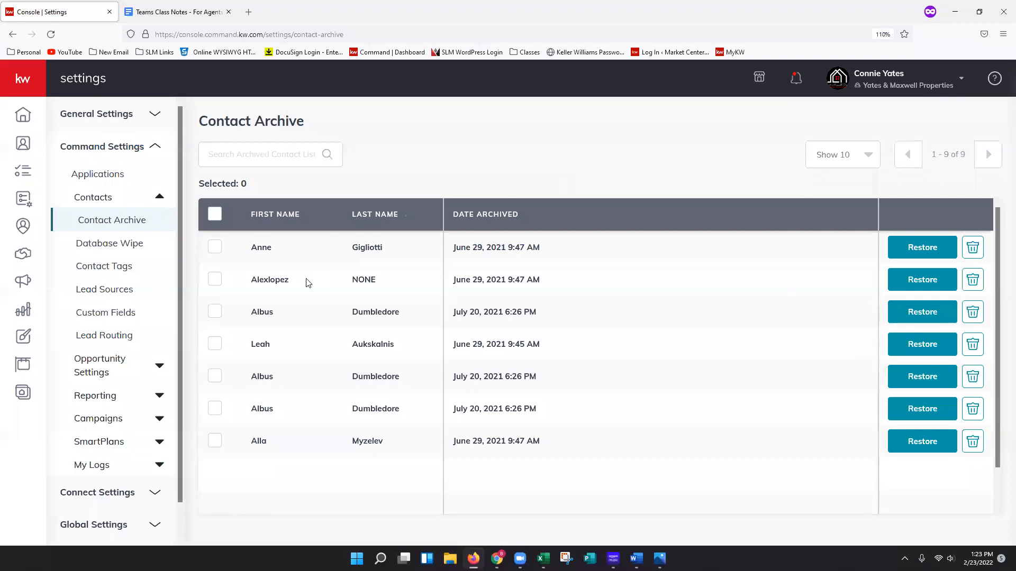
- Open the Database Wipe settings page under Contacts
click(123, 248)
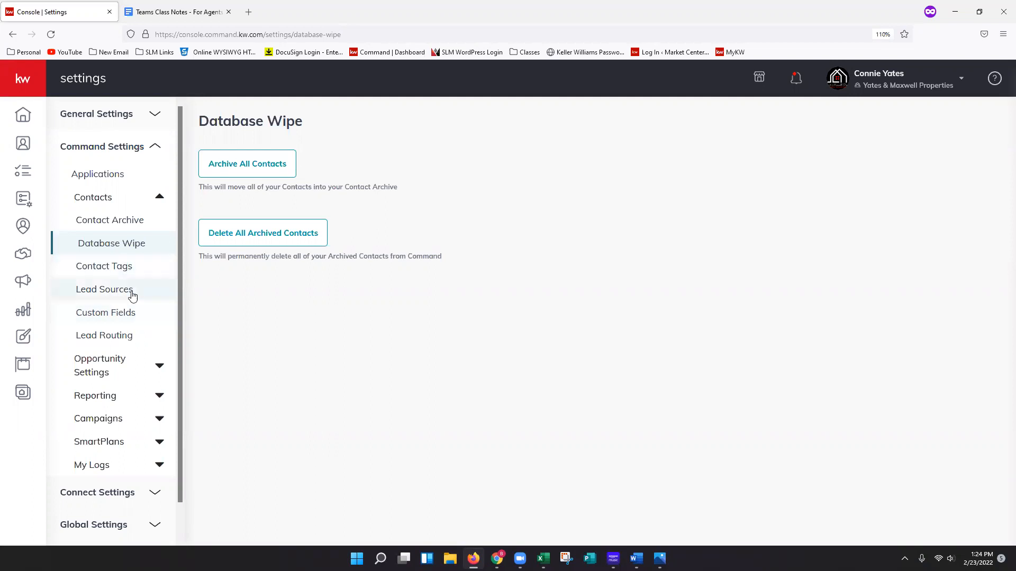
- Open Lead Routing to see the Team Leads 7/7 and Team Class 4/28 routes
click(124, 338)
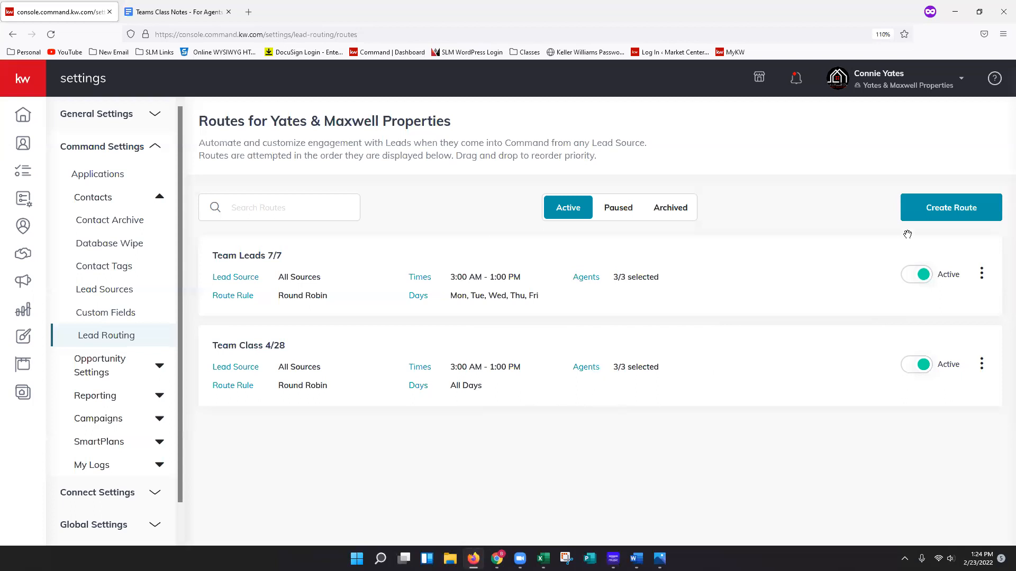
- Start a new lead route titled 'Test Class - 2/23' and bring up its routing rule options
click(964, 218)
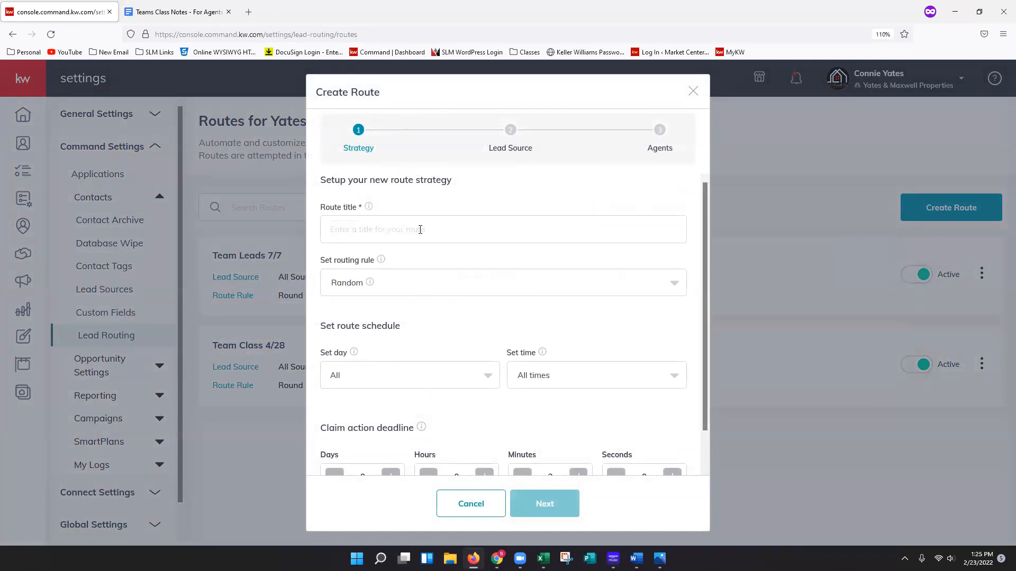
click(385, 233)
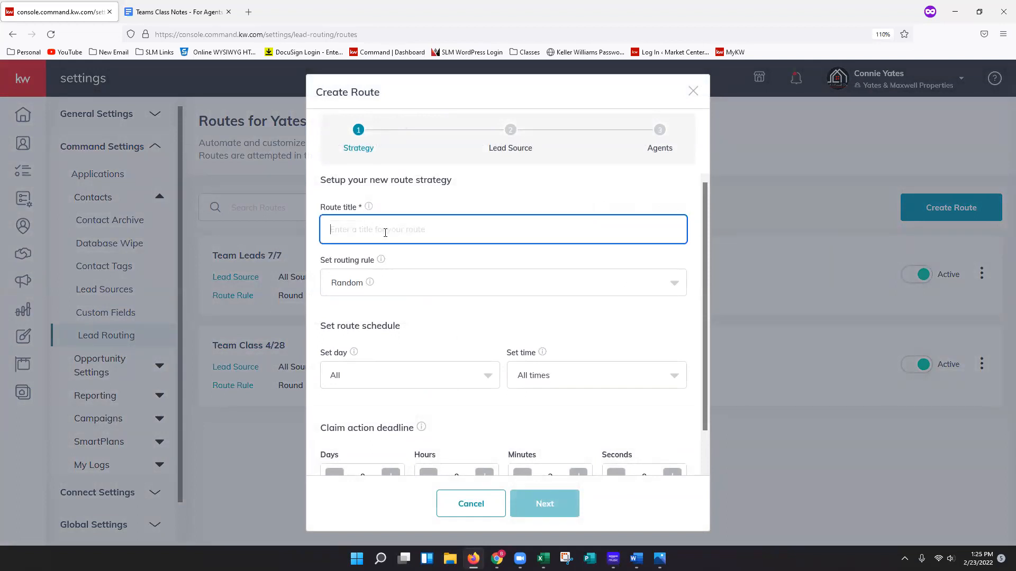
text(Tes)
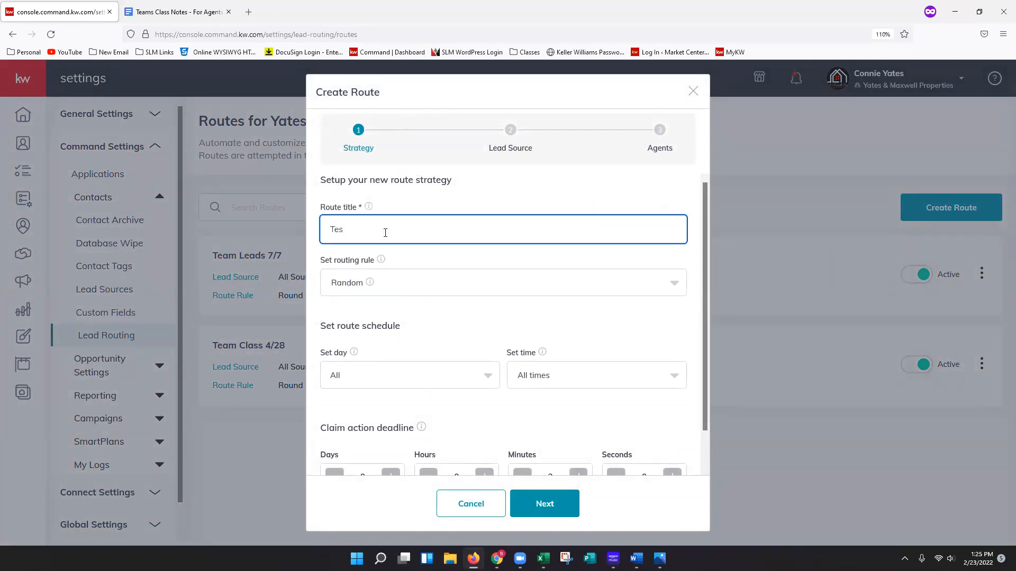
text(t Class)
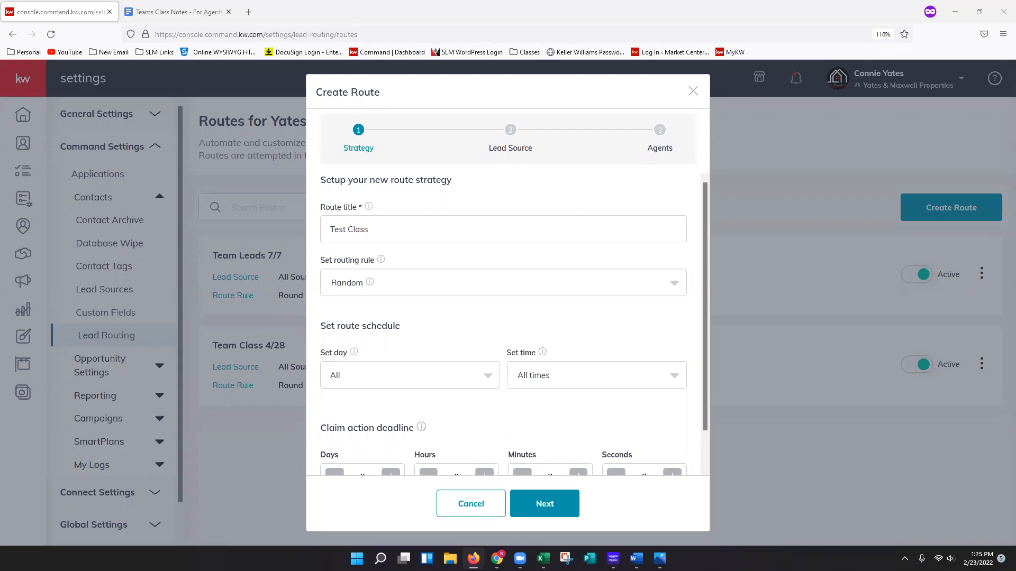
click(415, 238)
text(- 2/23)
click(413, 323)
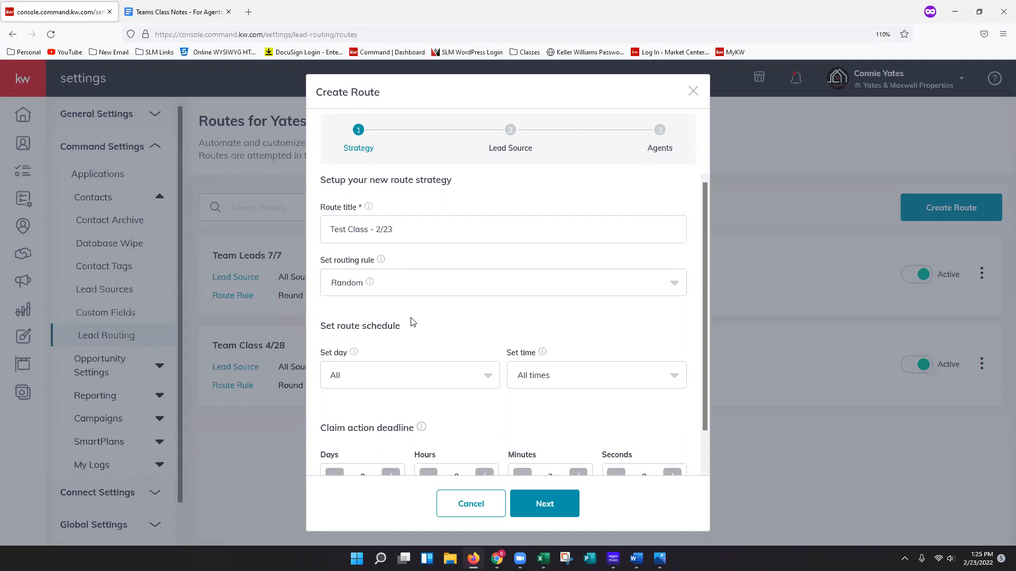
click(479, 290)
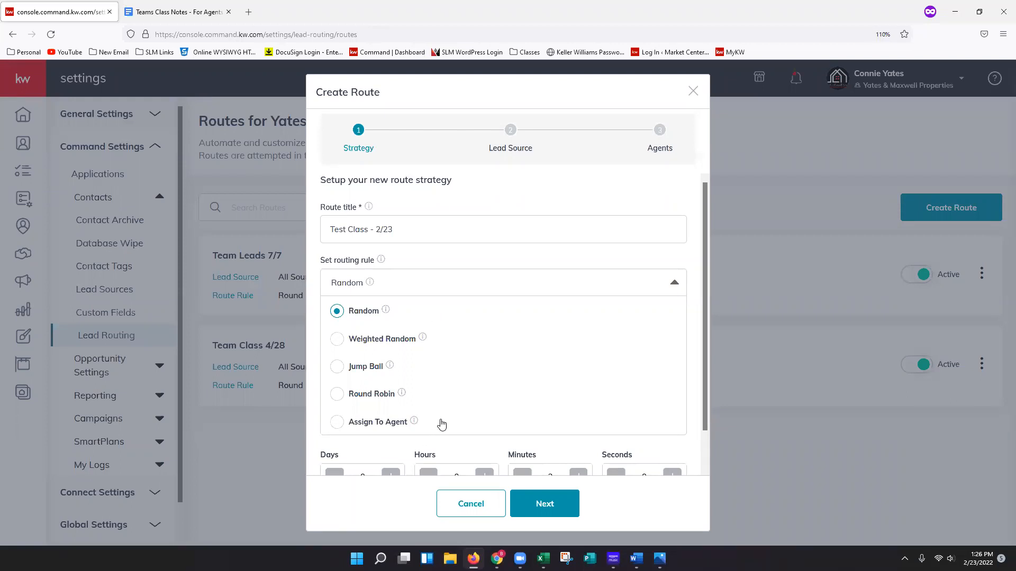
- Pick Round Robin as the routing rule for the Test Class - 2/23 route
mouse_move(385, 317)
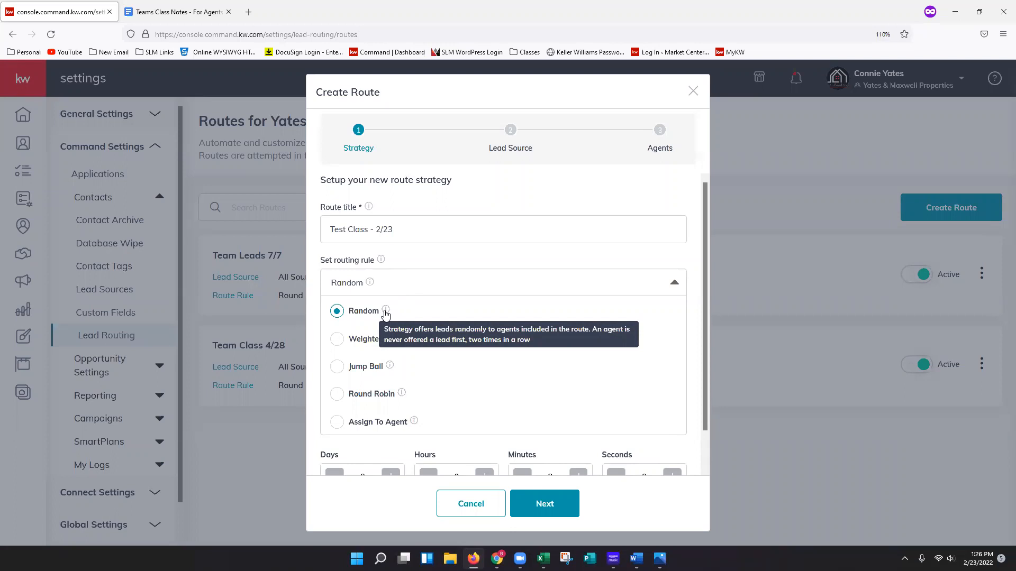
mouse_move(418, 339)
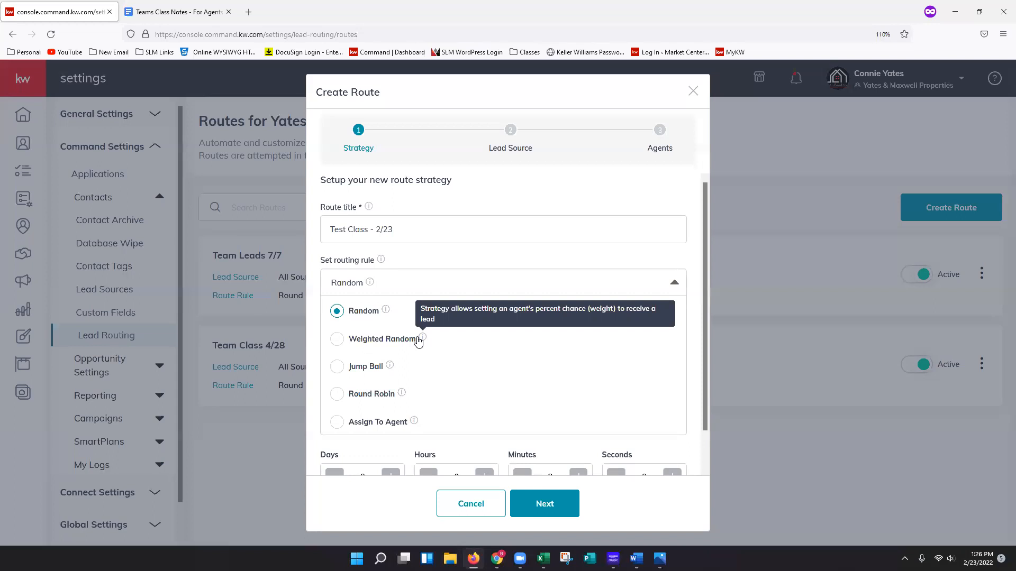
mouse_move(390, 367)
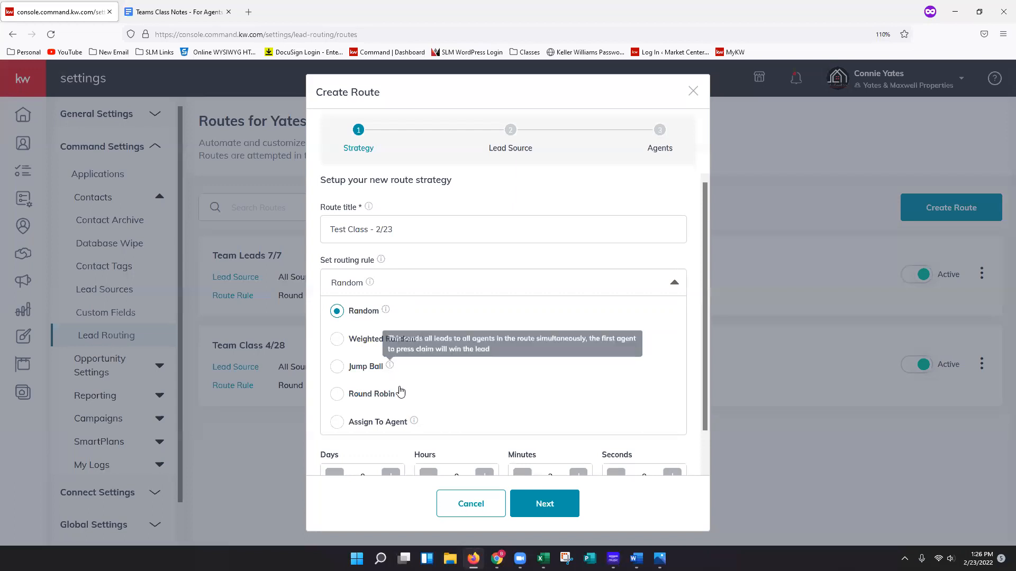
mouse_move(401, 396)
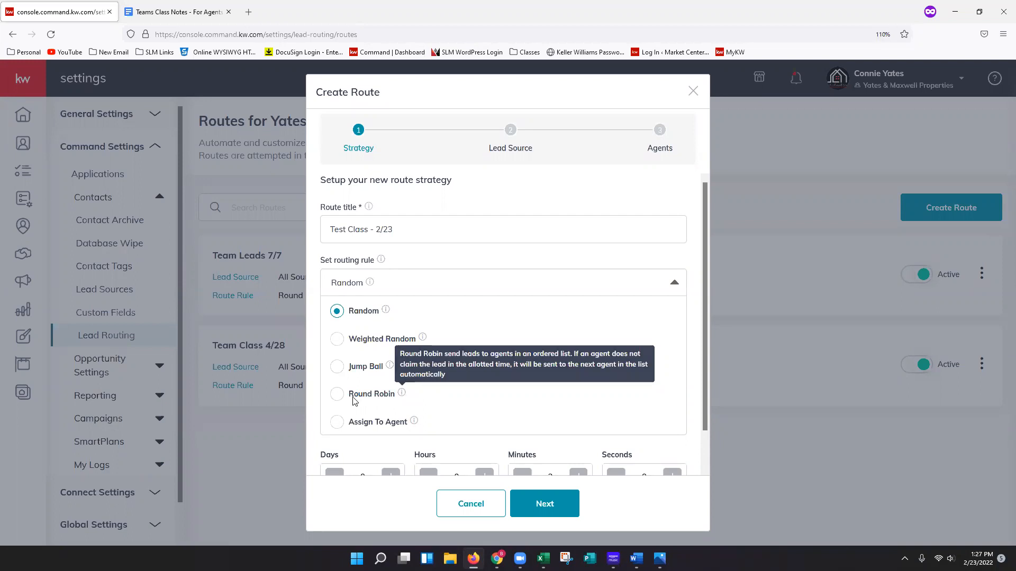
click(379, 395)
click(389, 274)
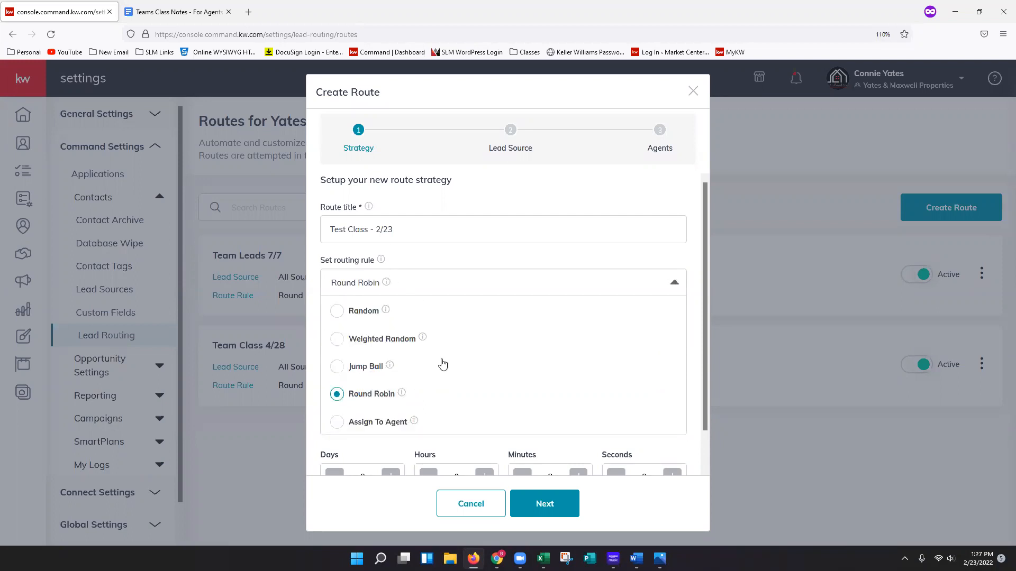
scroll(412, 420, down, 1)
mouse_move(413, 387)
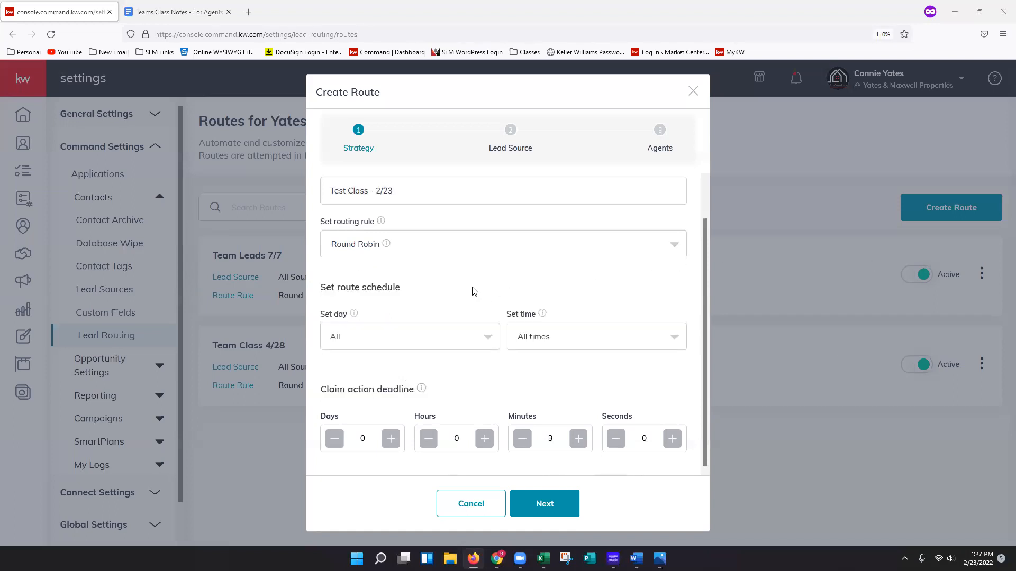
- Review the route's schedule days, toggling Monday and Tuesday off and back on so All days stay selected
click(420, 251)
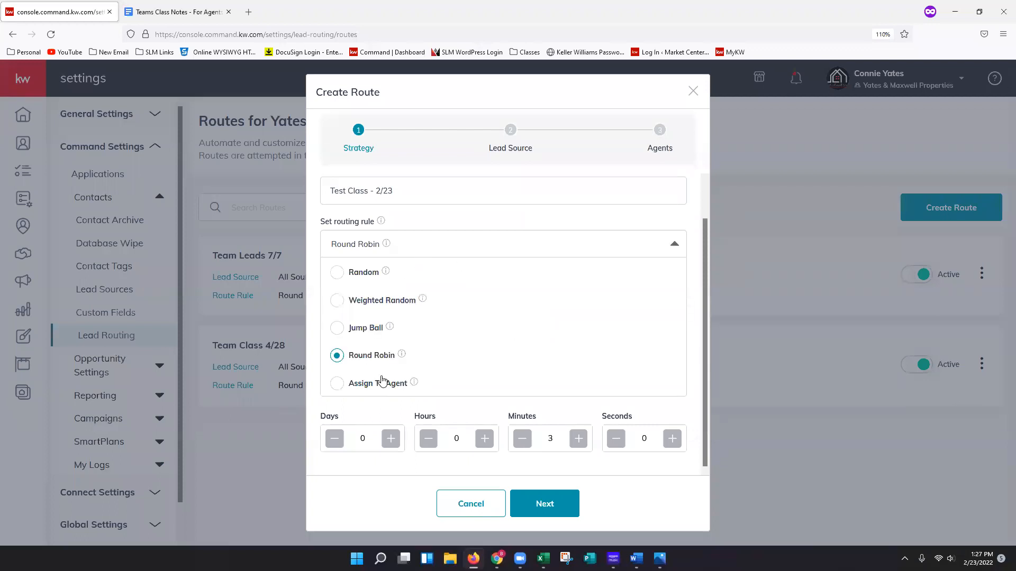
click(454, 416)
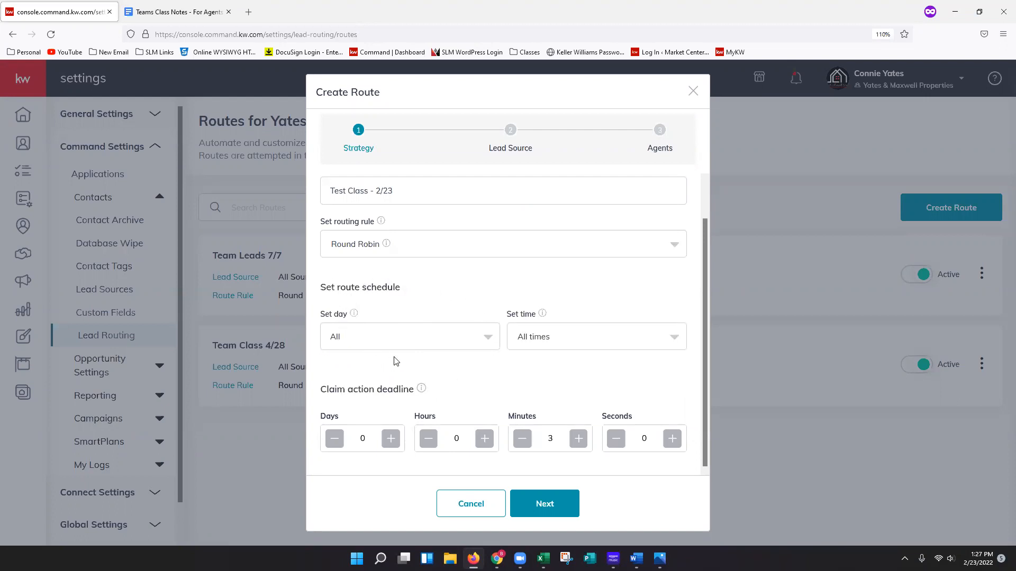
click(398, 342)
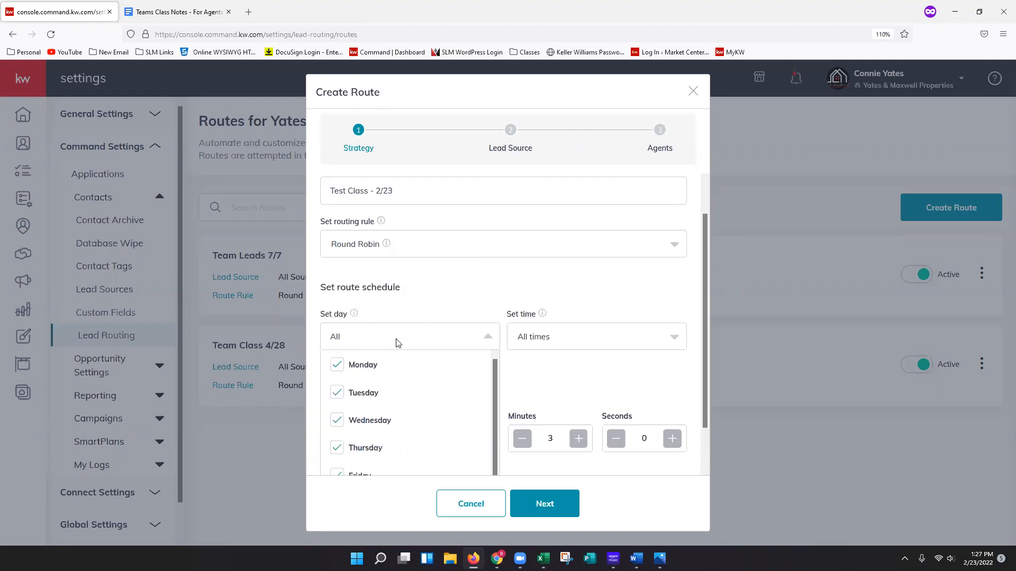
scroll(403, 375, down, 1)
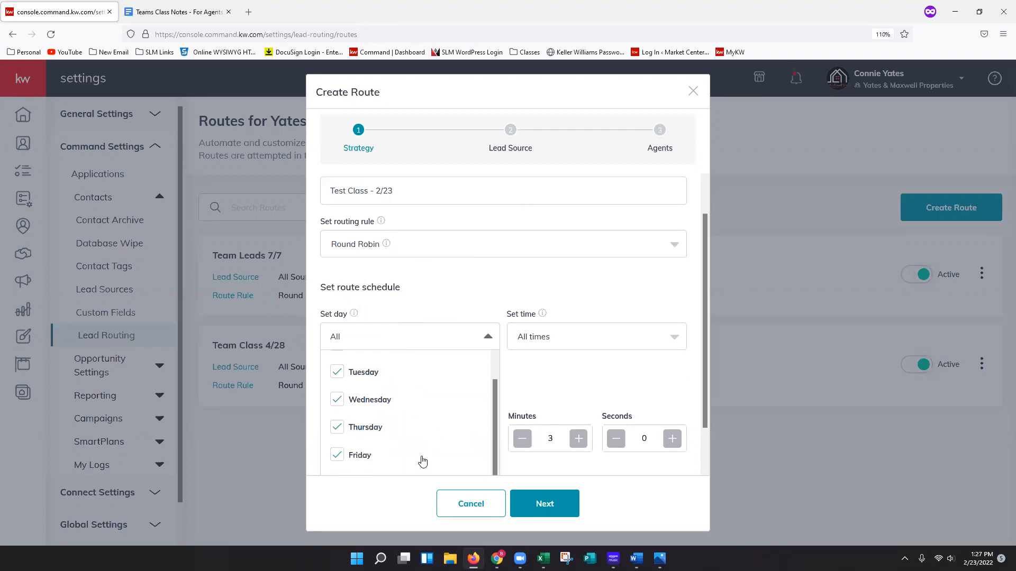
scroll(482, 443, up, 1)
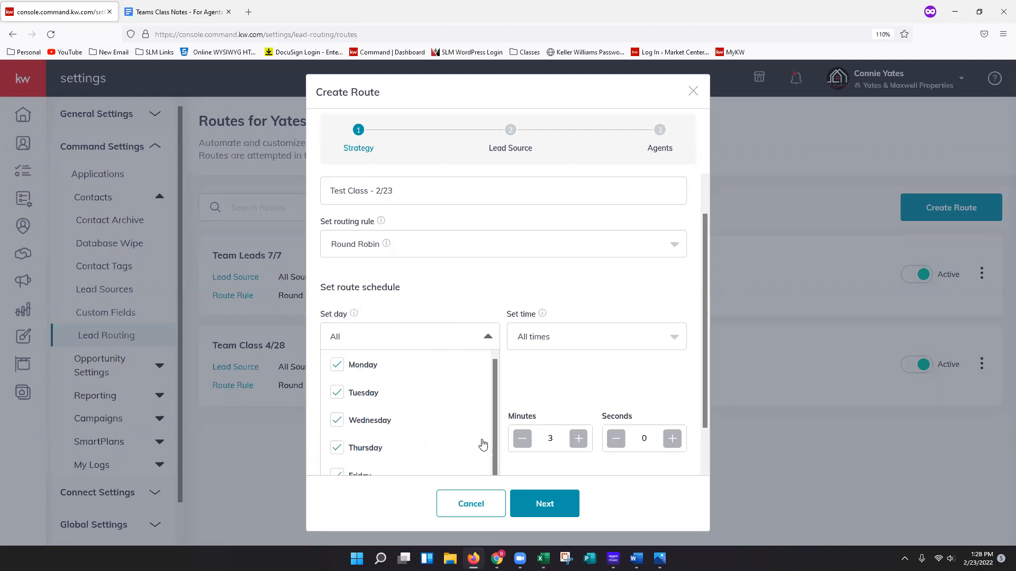
click(345, 370)
click(339, 394)
click(337, 366)
click(337, 395)
- Set the route's time to Custom hours, 08:00 AM to 08:00 PM
click(569, 383)
click(561, 344)
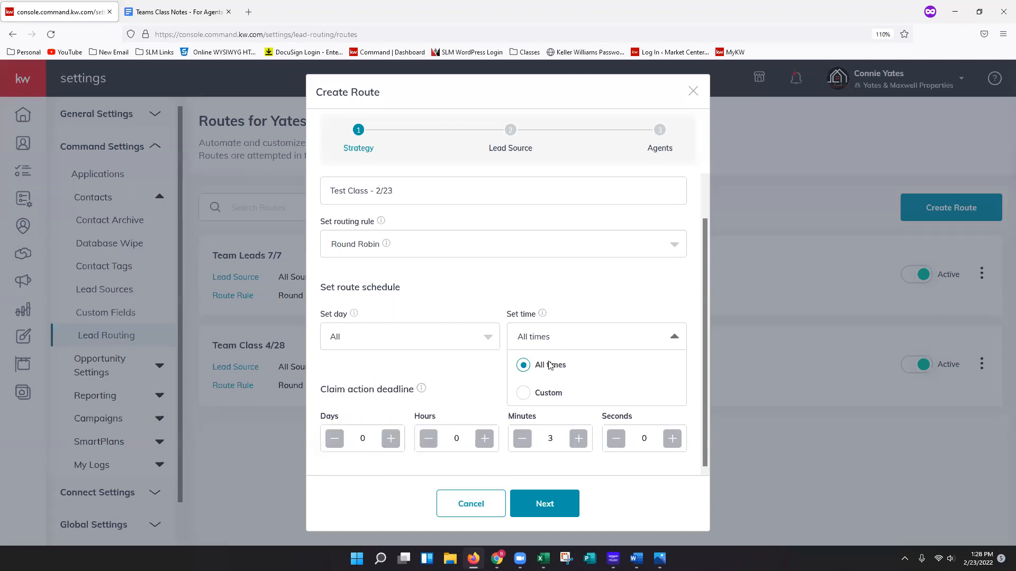
click(523, 394)
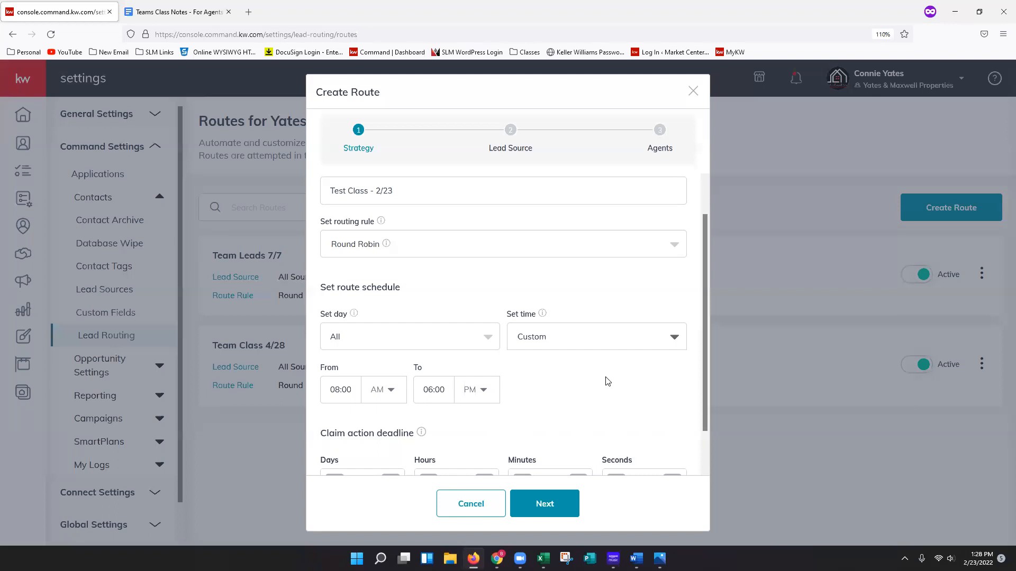
scroll(607, 380, down, 1)
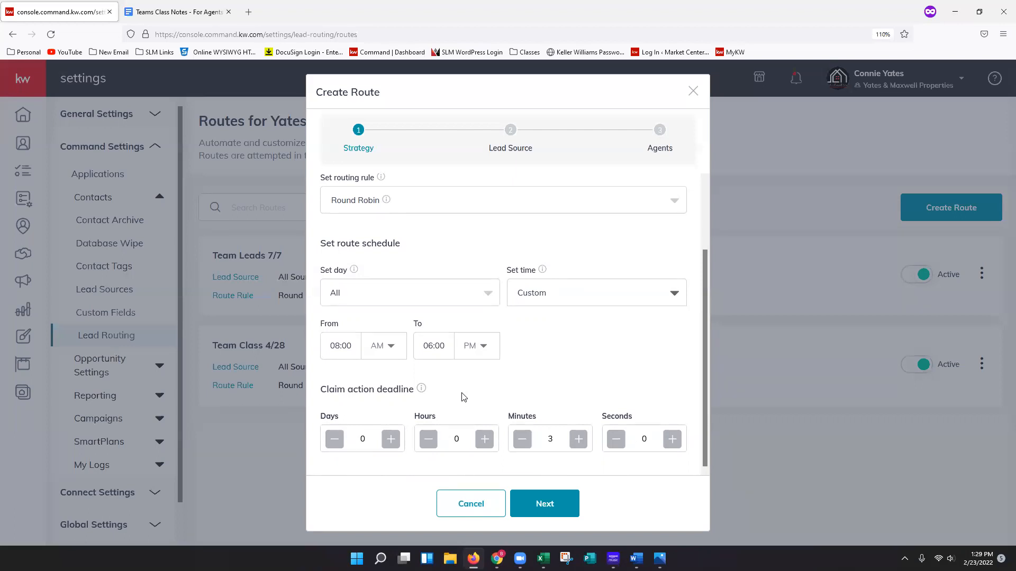
double_click(431, 348)
text(08:)
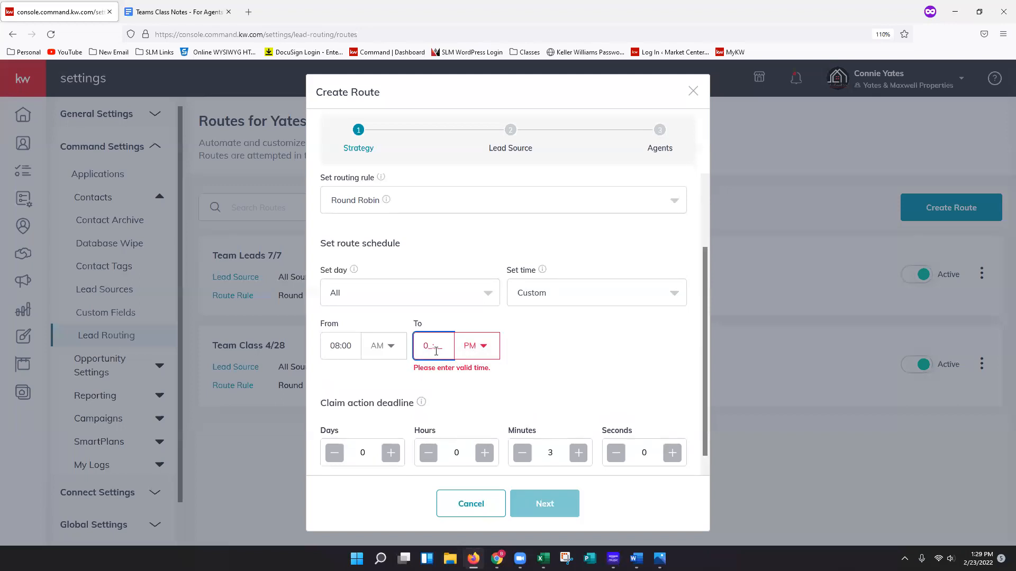
text(00)
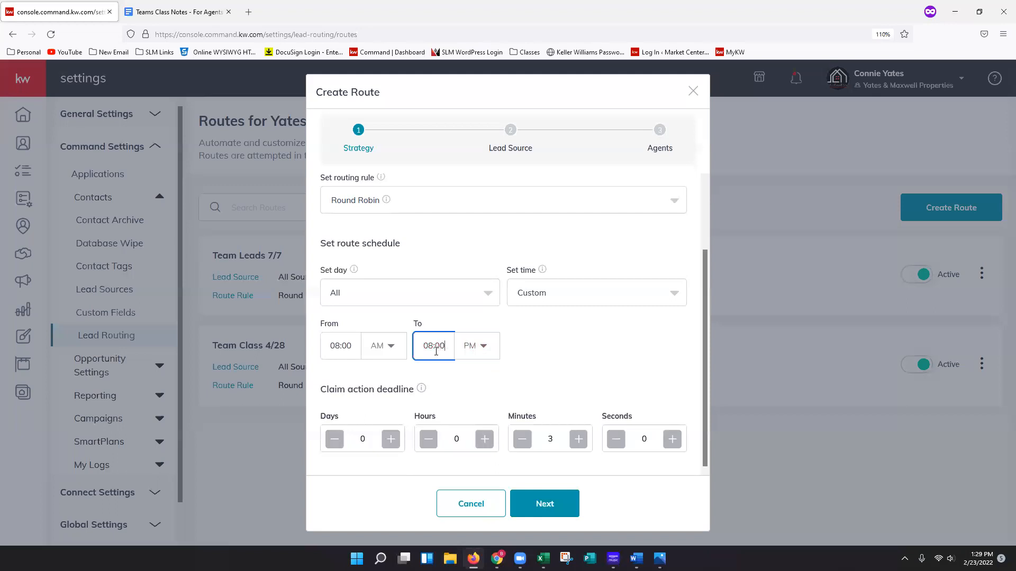
click(526, 348)
- Raise the claim deadline hours, lower its minutes, then include every lead source with Select All
click(485, 440)
click(485, 439)
click(523, 441)
click(545, 509)
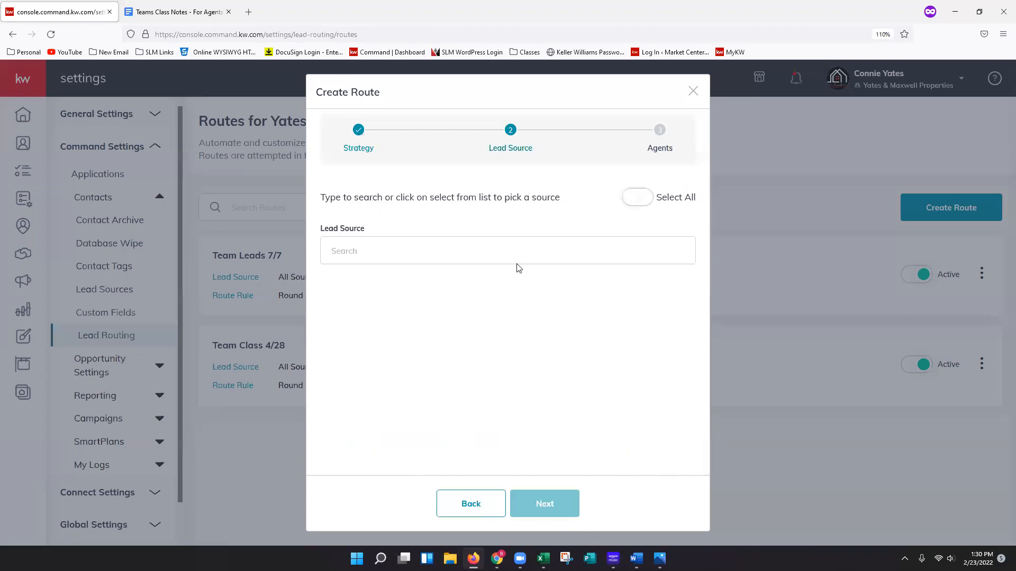
click(517, 253)
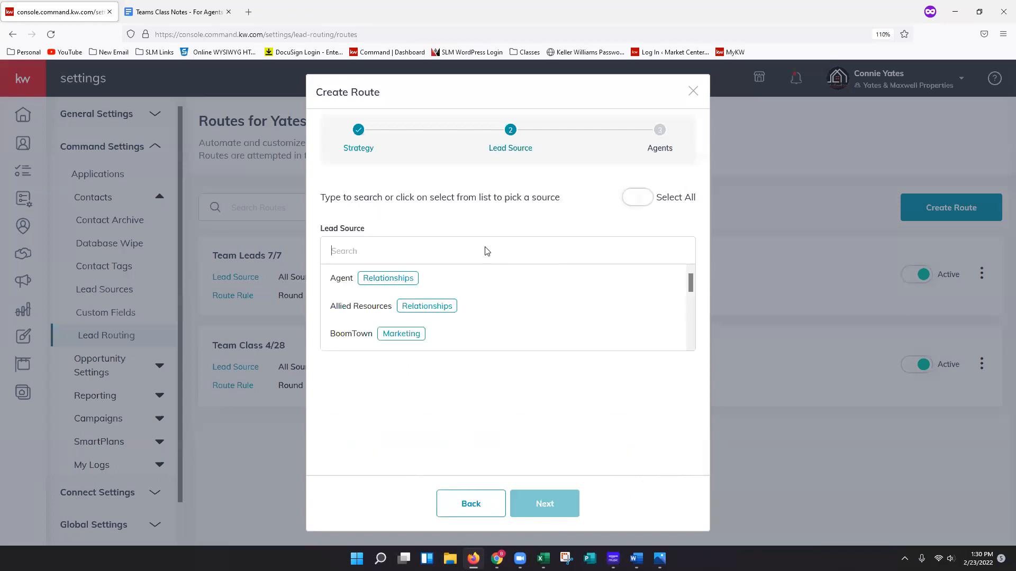
click(630, 209)
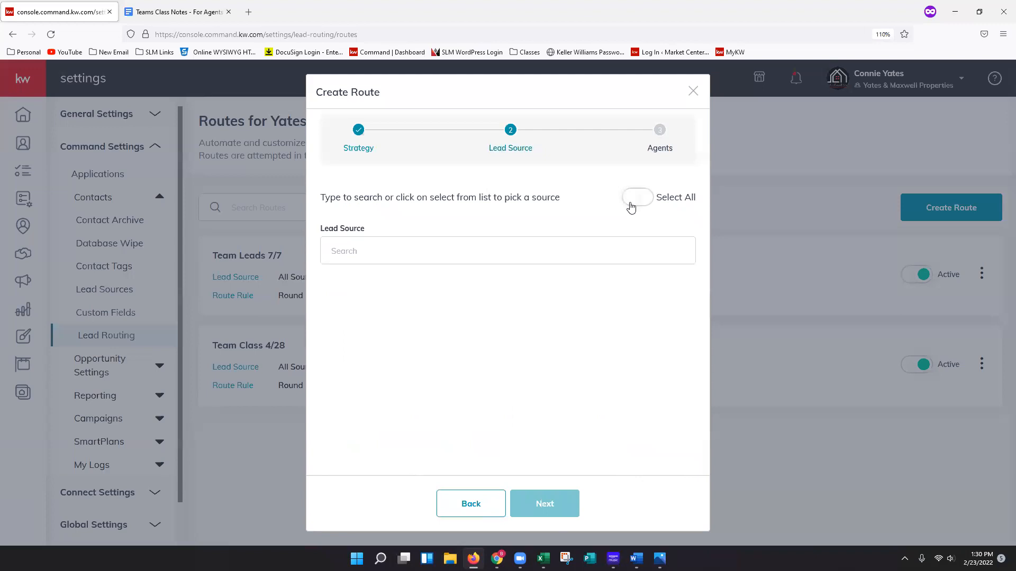
click(631, 207)
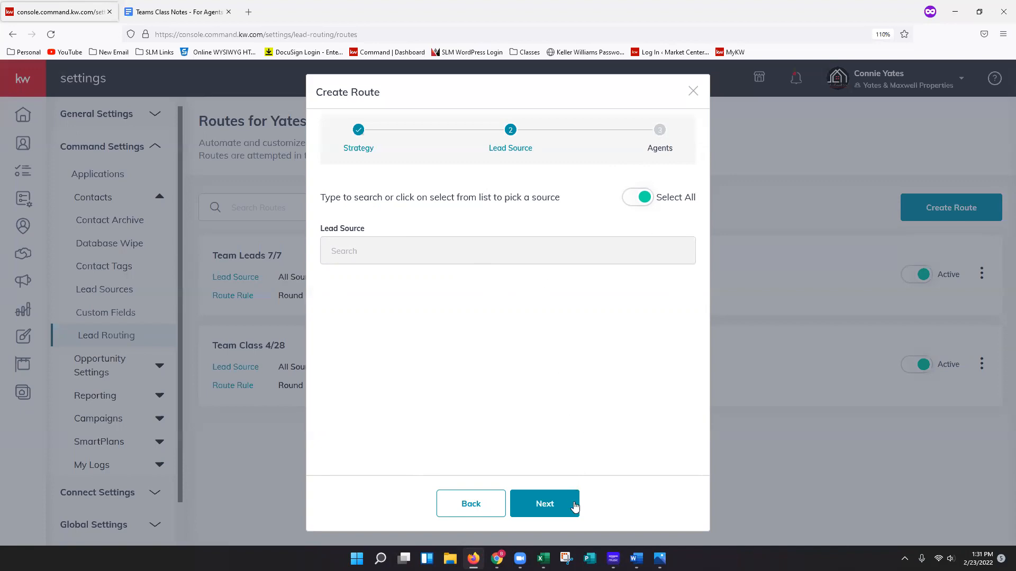
- Continue to Agents and tick all three team agents, giving rotation order 1, 2, 3
click(558, 515)
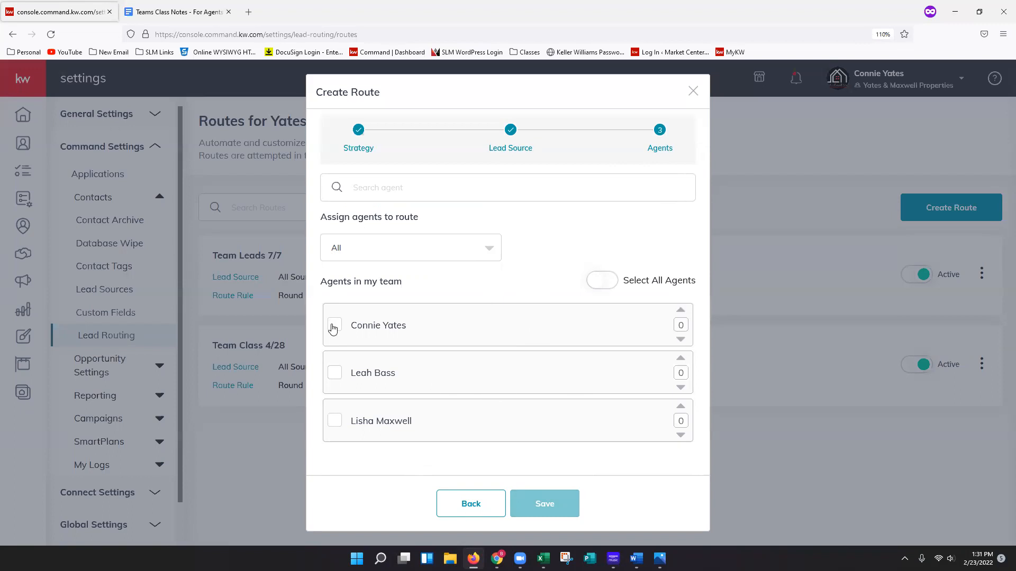
click(337, 329)
click(334, 373)
click(334, 421)
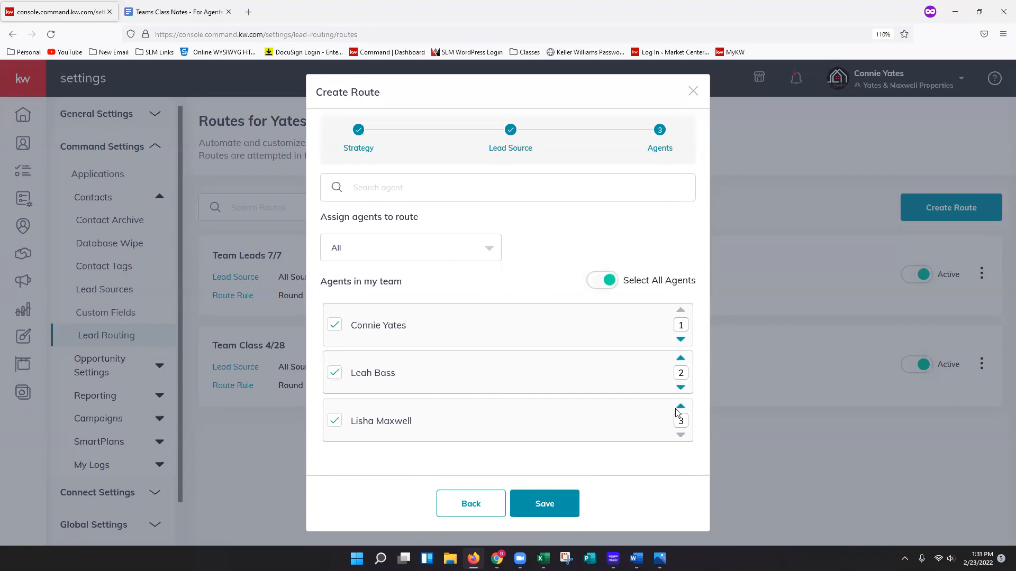
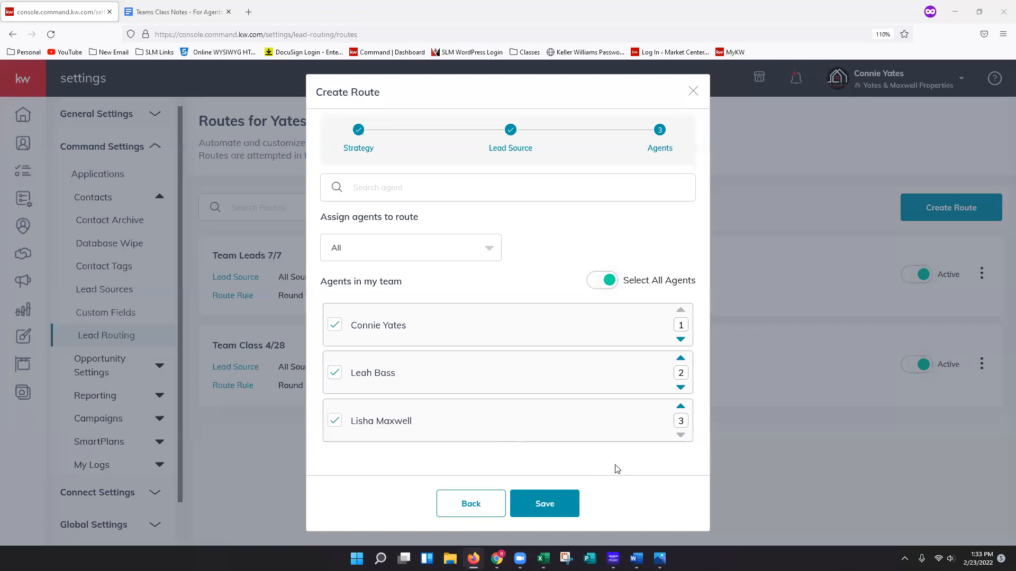
- Save the Test Class - 2/23 route, then check its options menu without choosing anything
click(557, 509)
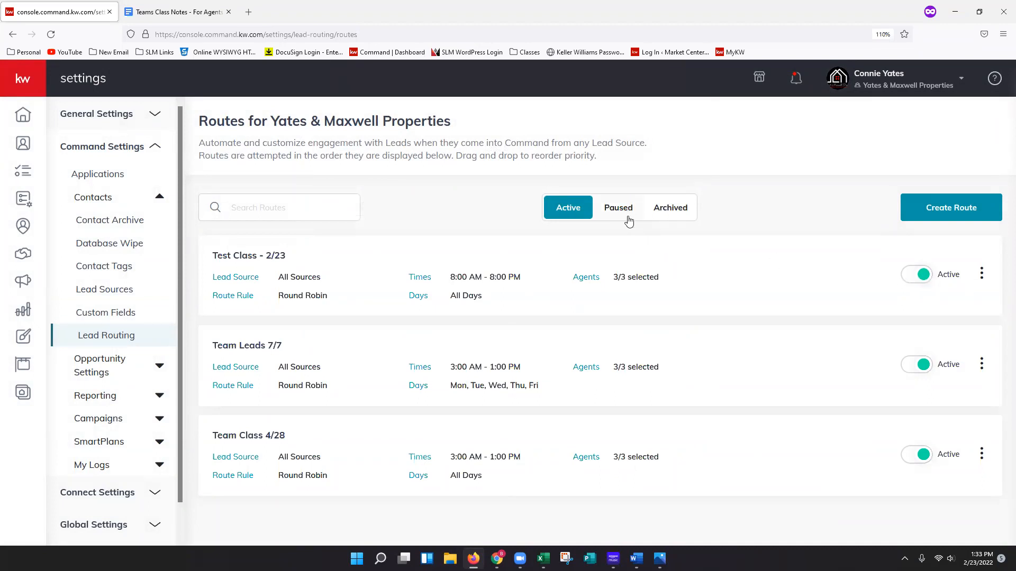
click(983, 278)
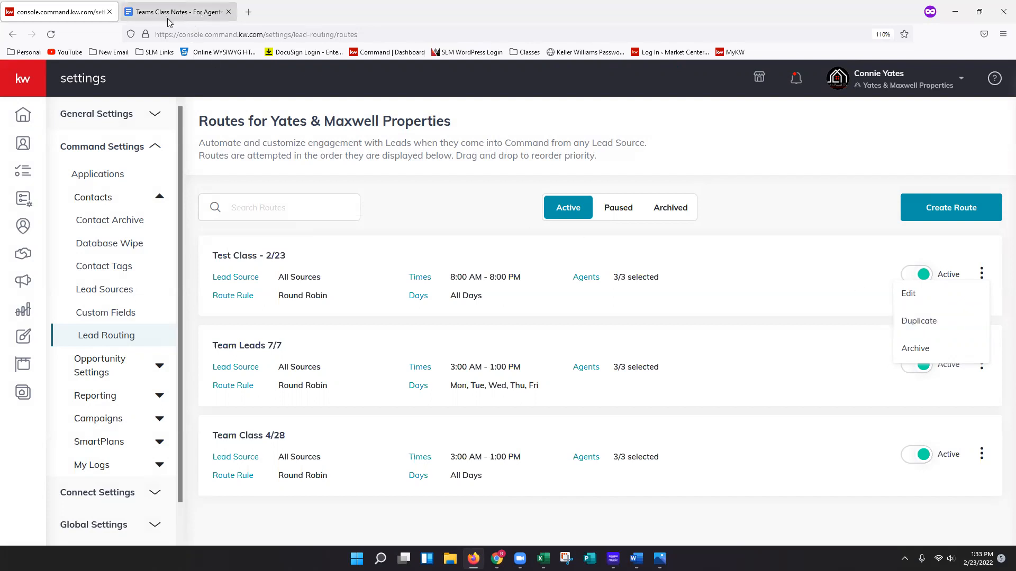
click(824, 216)
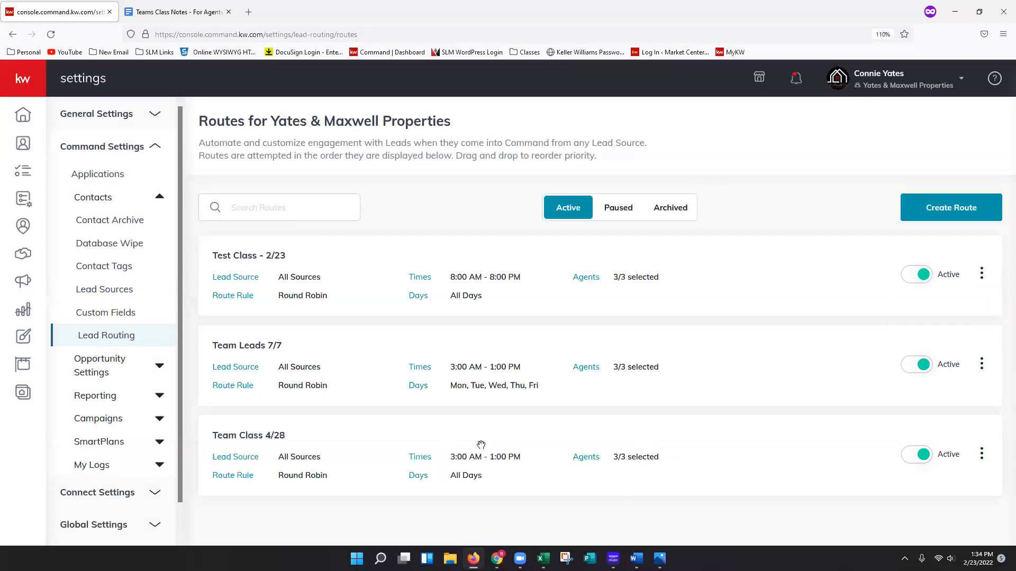
- Open the Opportunities Client Update settings and compare the personal and team templates (10:30 AM sends)
click(119, 377)
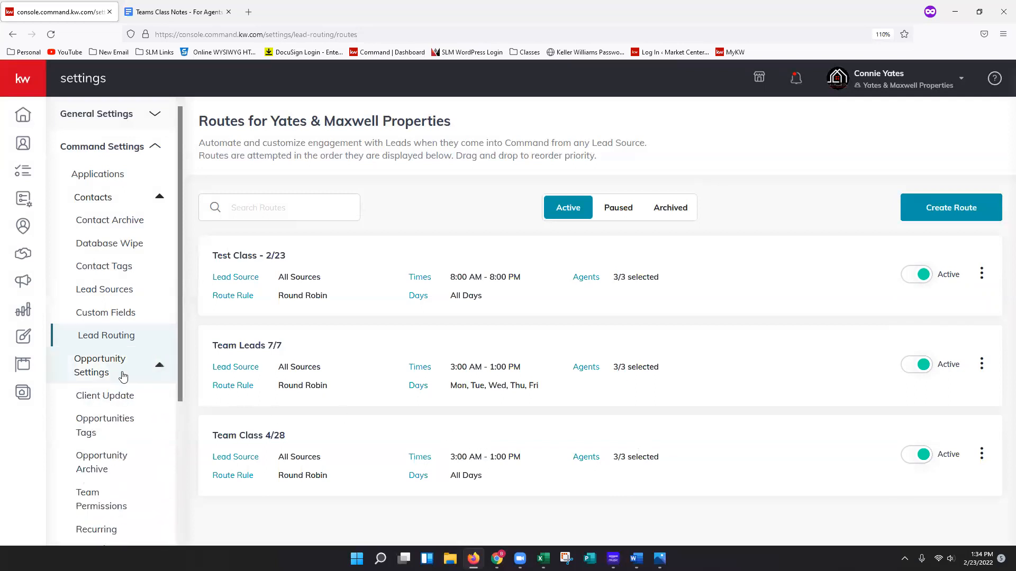
scroll(137, 374, down, 2)
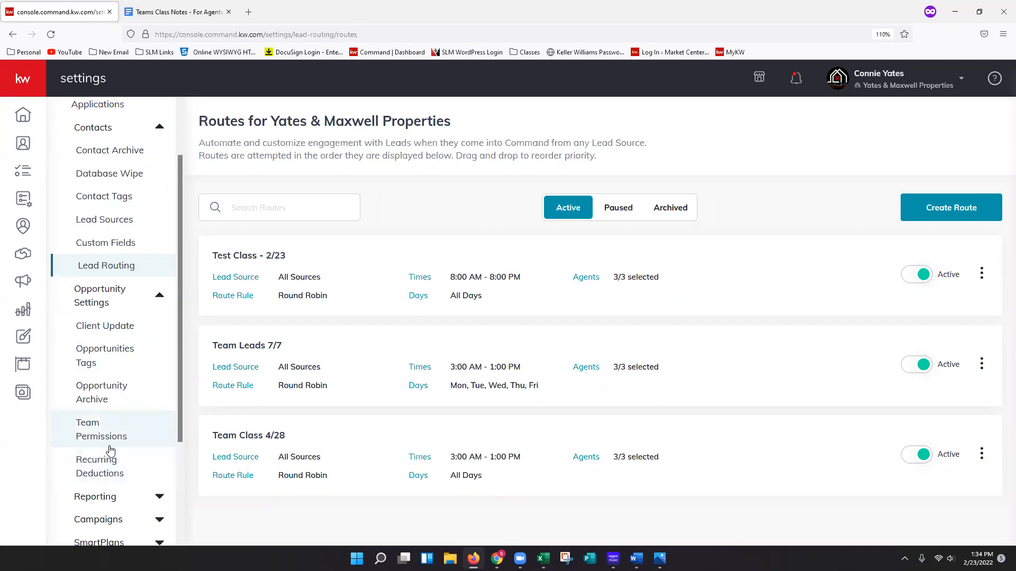
click(125, 333)
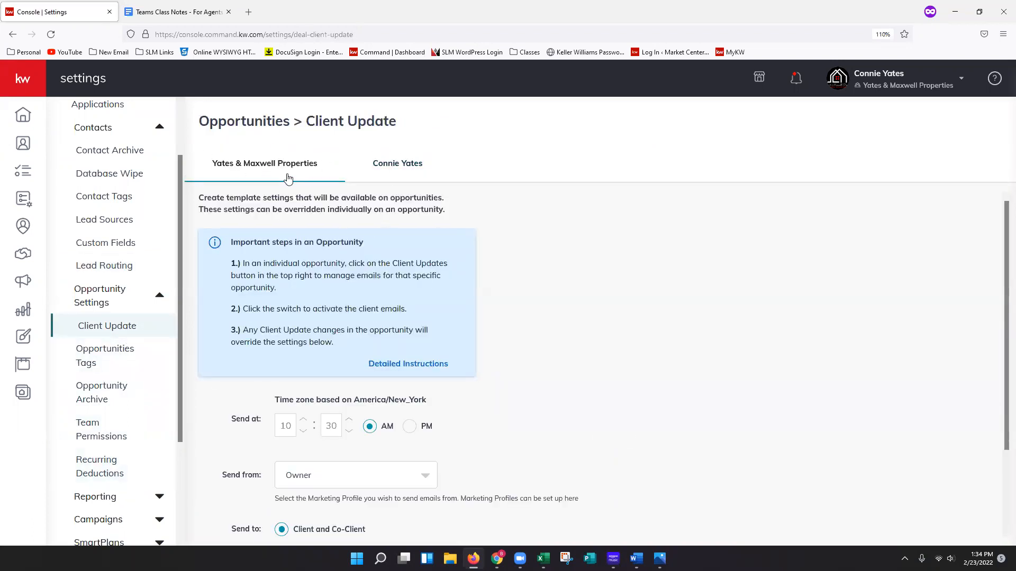
click(388, 165)
click(273, 168)
scroll(512, 374, down, 2)
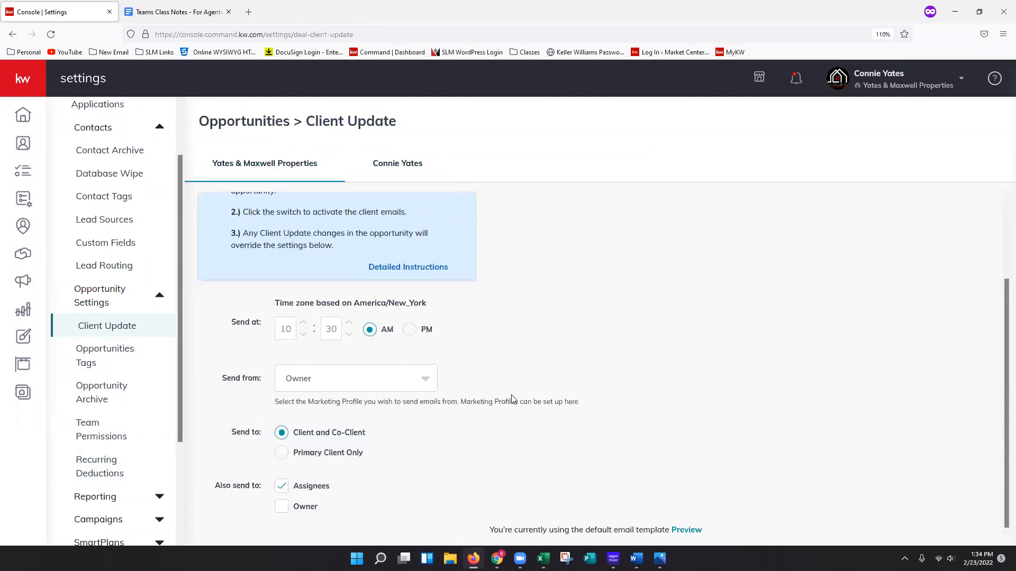
scroll(512, 399, up, 2)
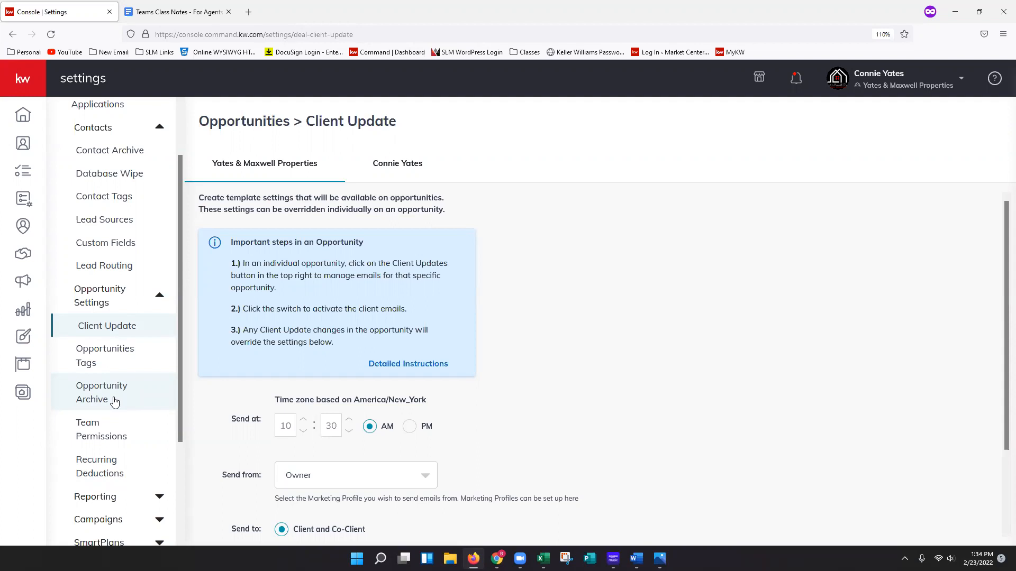
- Open the Sales Pipeline Team Permissions settings
click(113, 438)
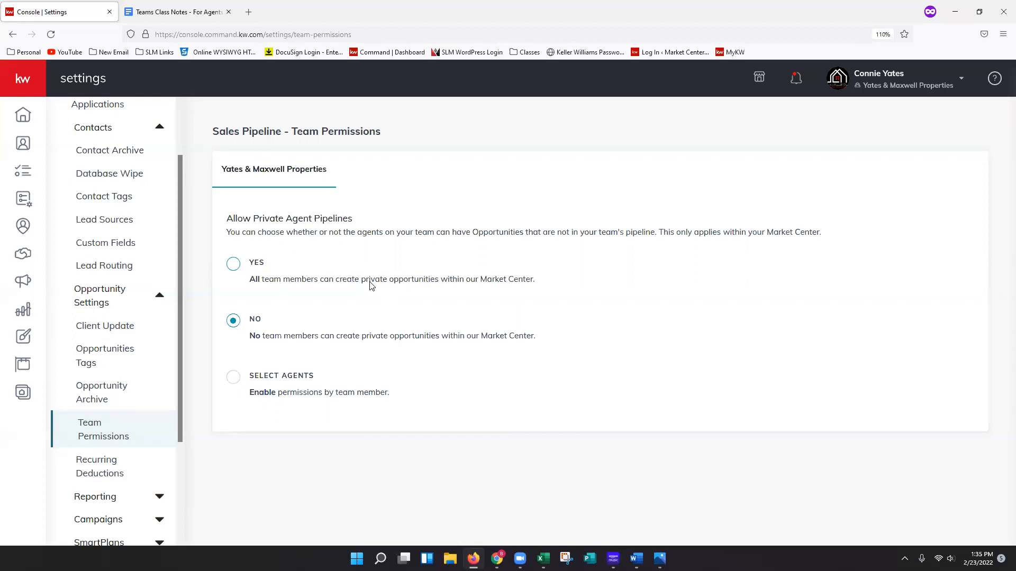
- Set Allow Private Agent Pipelines to SELECT AGENTS, leaving both team members unchecked
click(233, 376)
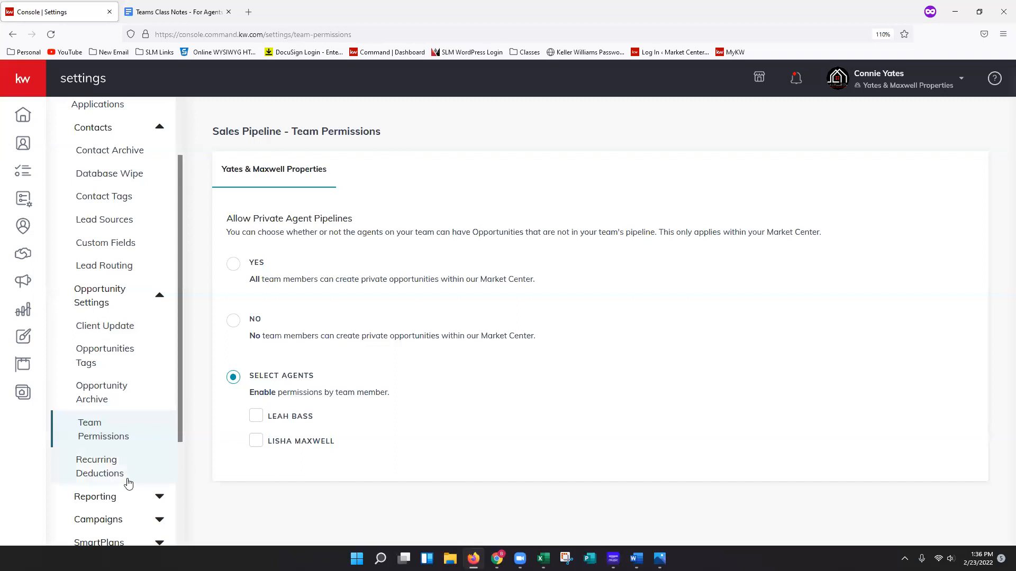
scroll(97, 503, down, 1)
scroll(97, 503, down, 4)
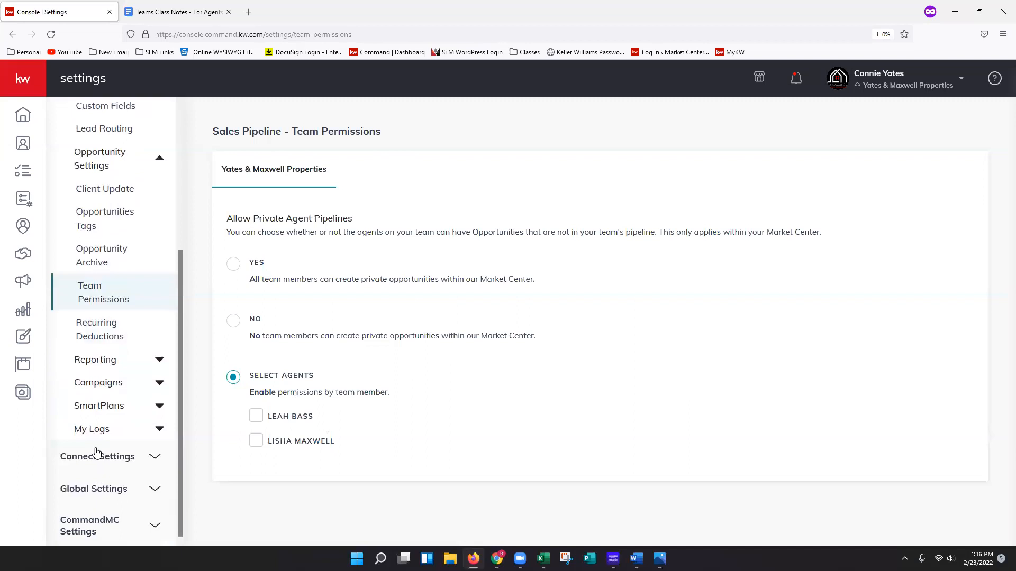
- Open the Default Campaign Accounts settings under Campaigns
click(111, 390)
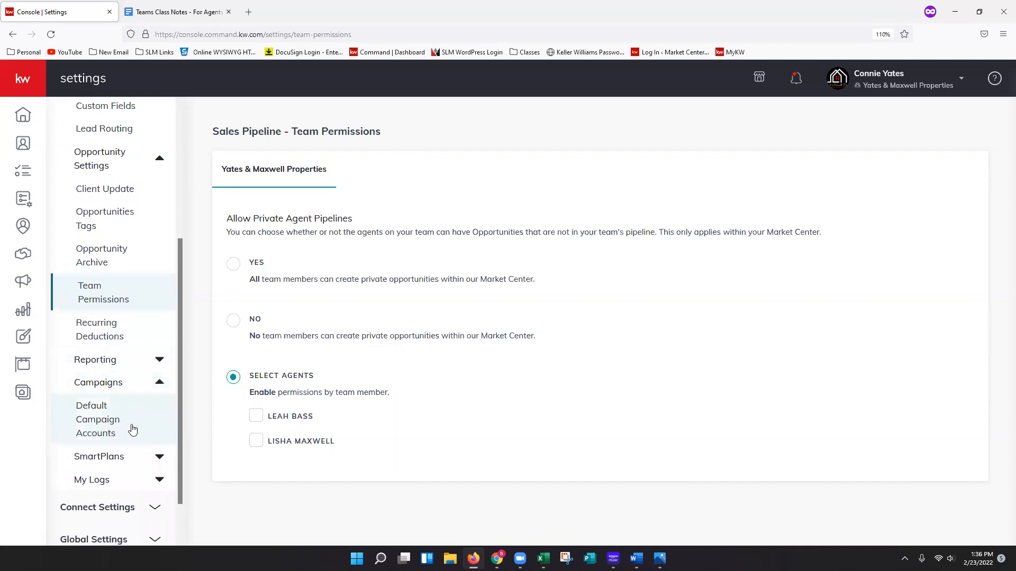
click(132, 430)
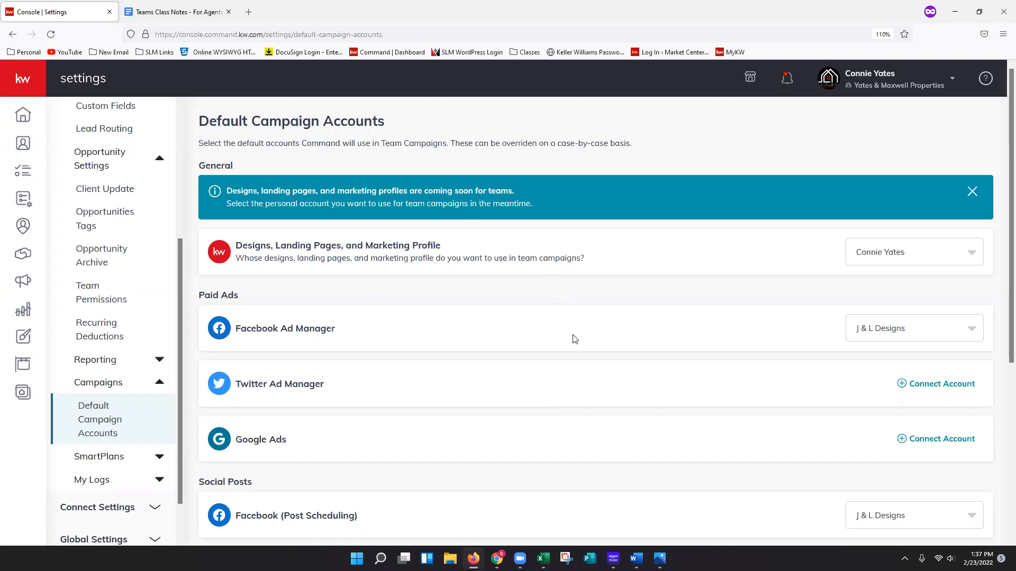
scroll(575, 339, down, 1)
- Review the Facebook Ad Manager, designs and Command Email account choices, leaving all unchanged
click(901, 268)
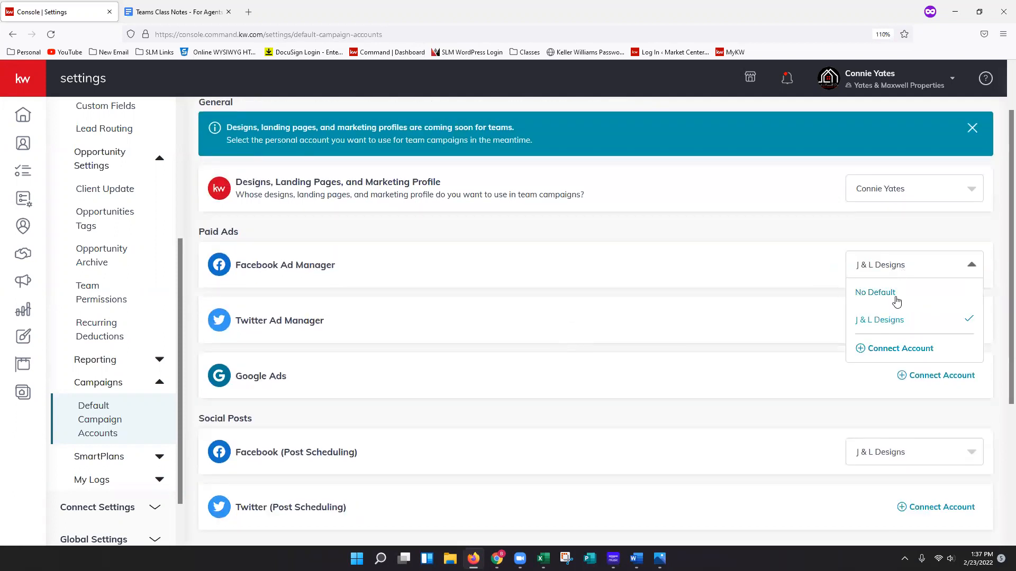
click(669, 242)
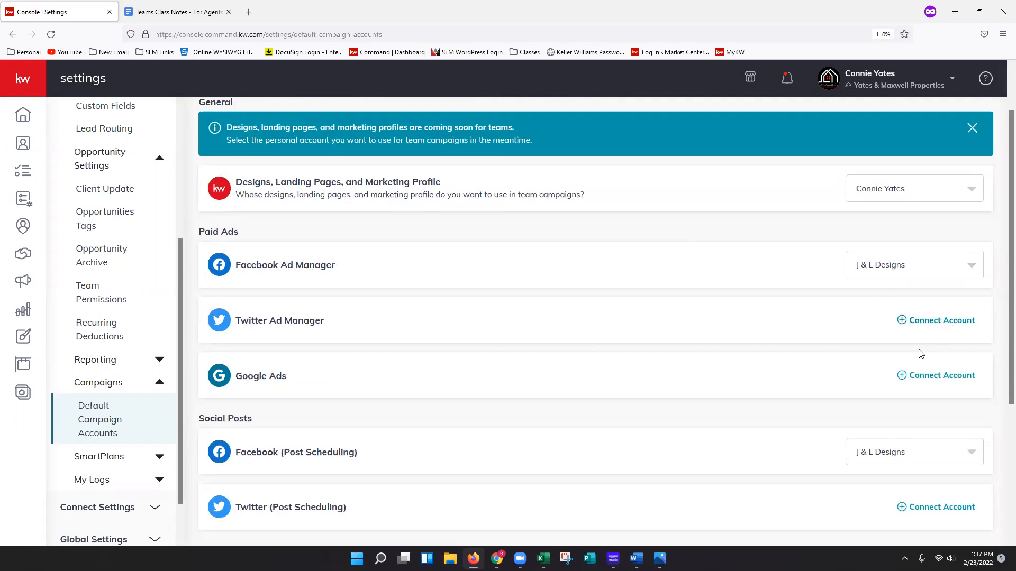
click(895, 195)
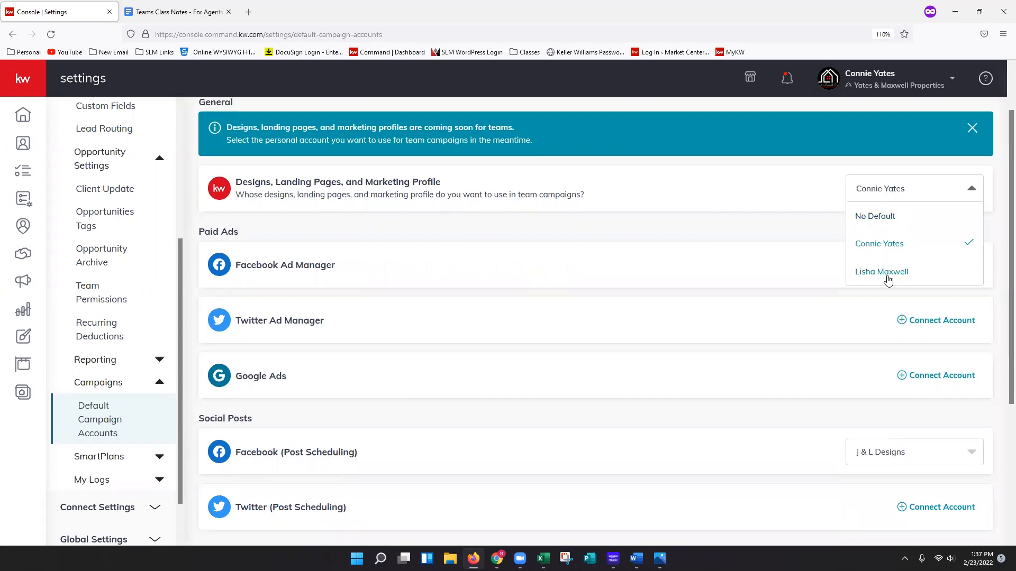
click(776, 225)
scroll(776, 270, down, 4)
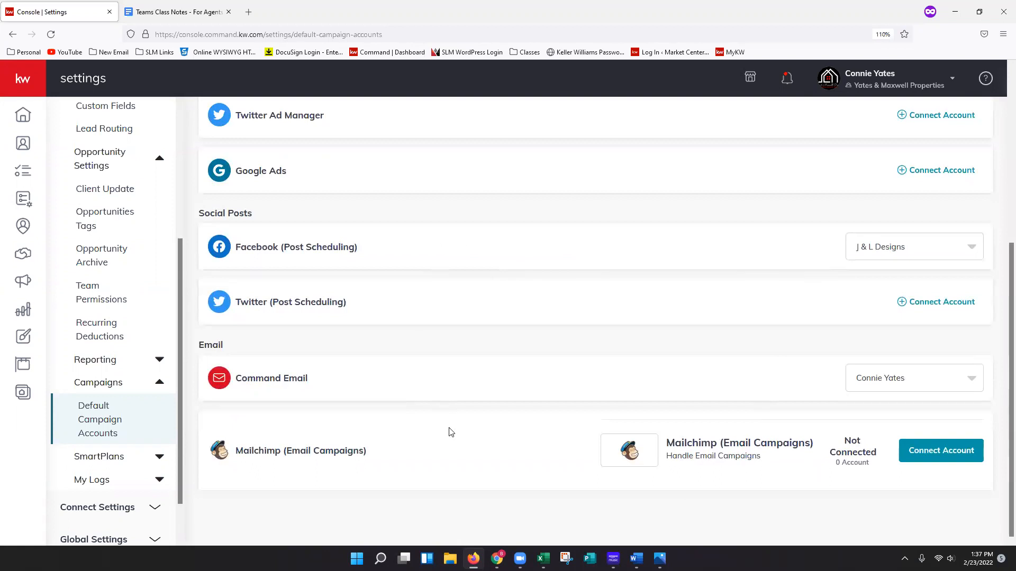
click(924, 379)
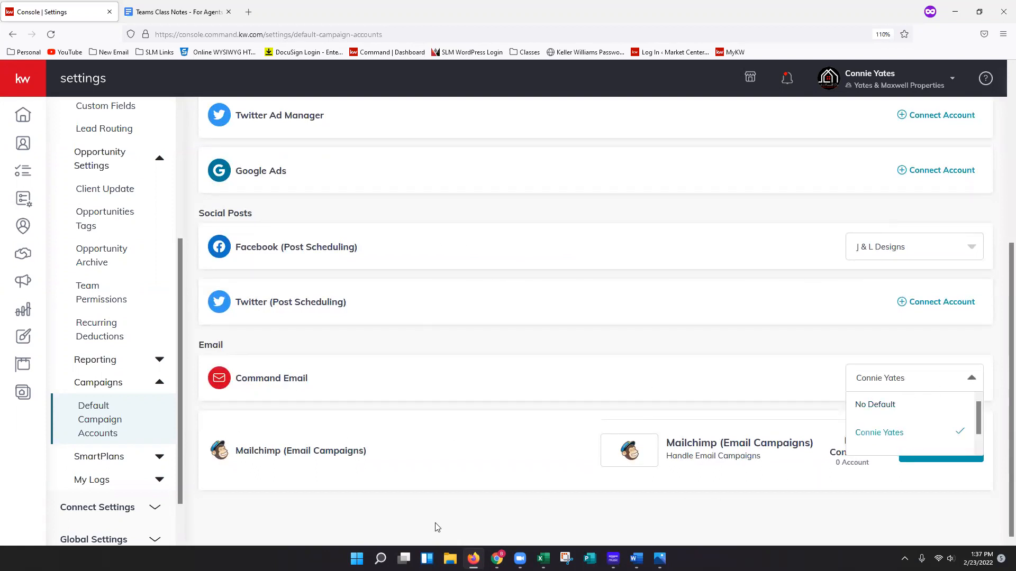
click(481, 496)
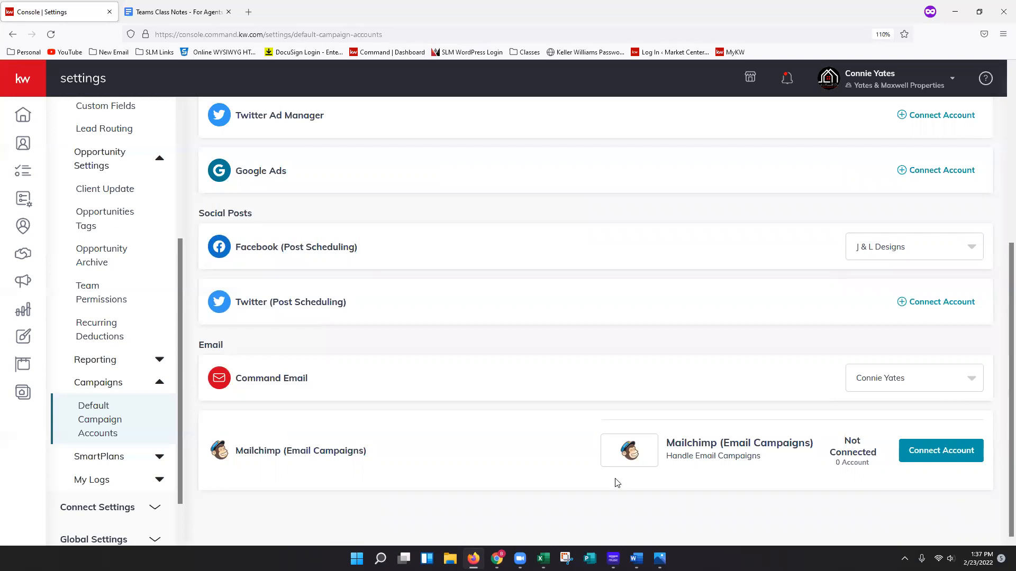
- Tidy the settings sidebar and open SmartPlans Designated Agents
click(125, 458)
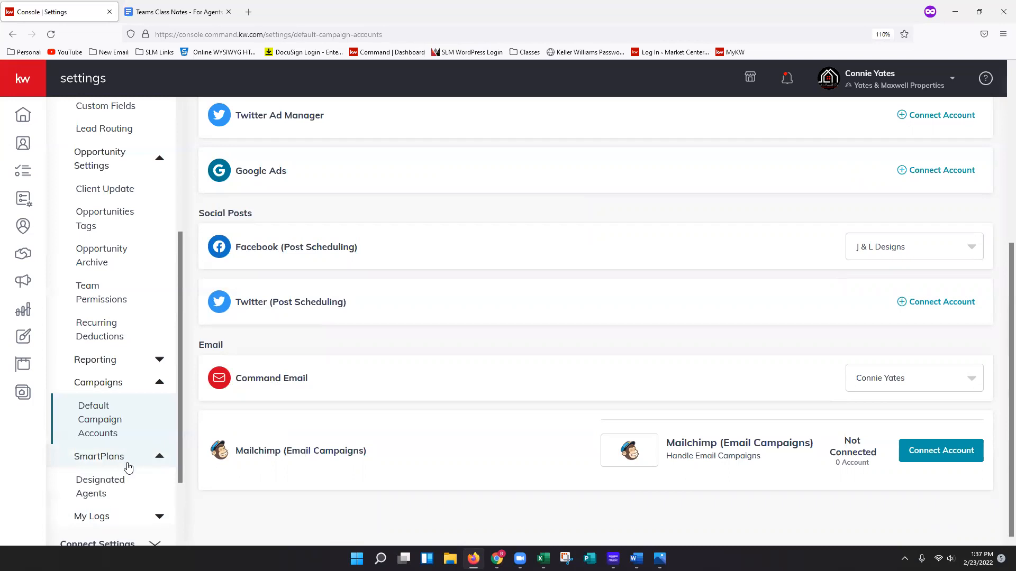
scroll(135, 434, down, 2)
click(129, 318)
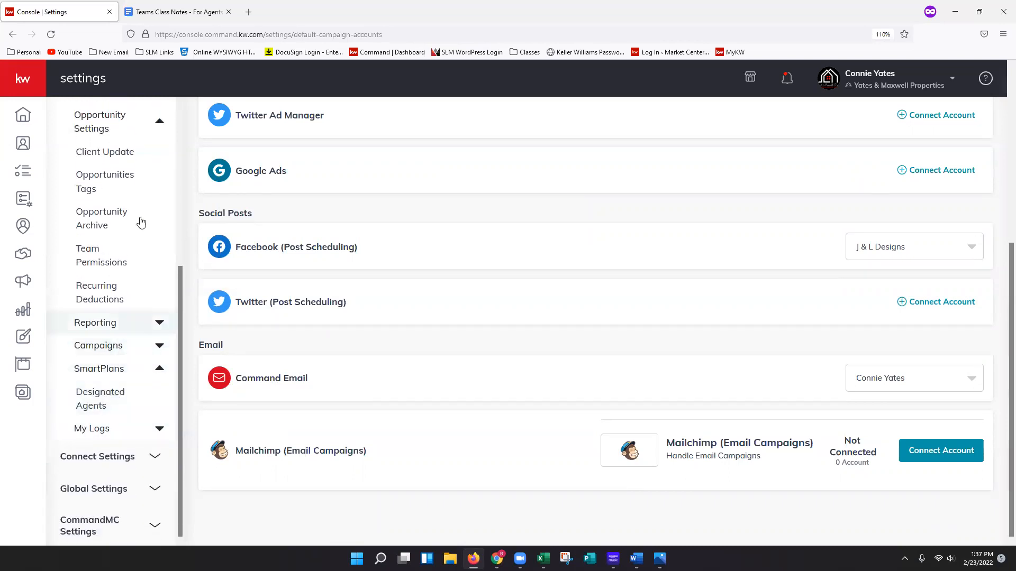
click(141, 126)
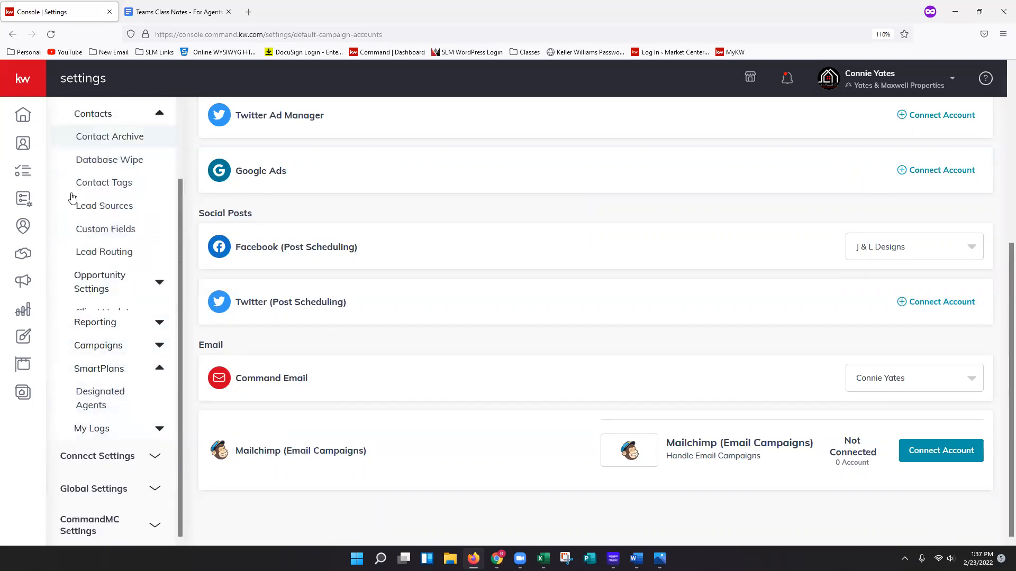
click(89, 372)
click(107, 406)
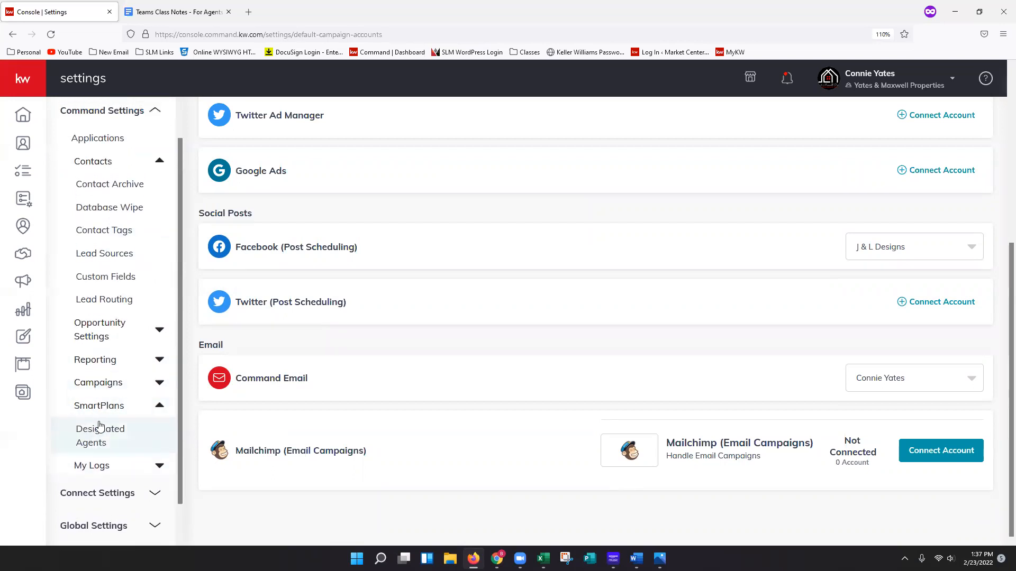
click(98, 435)
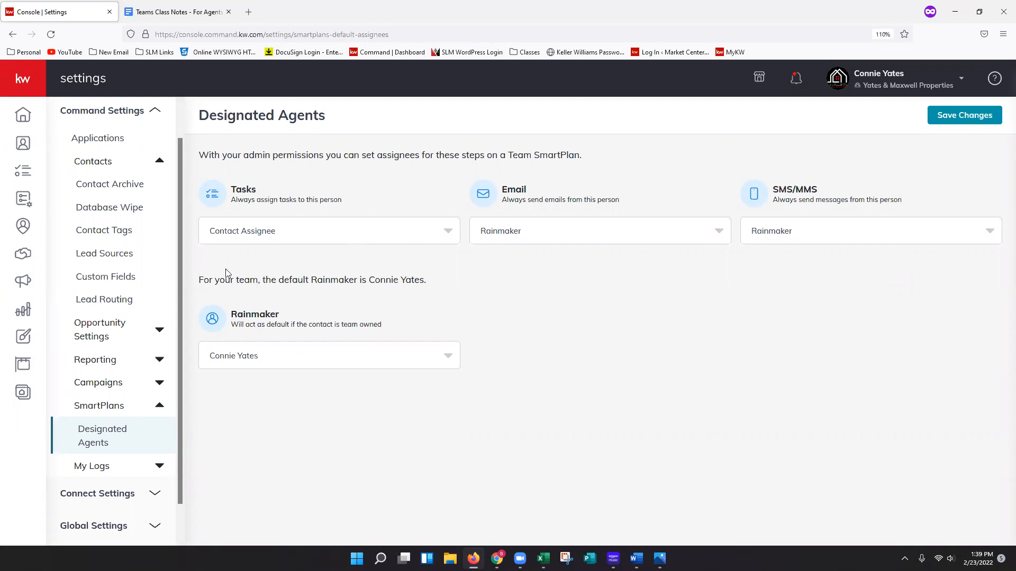
- Confirm Tasks go to Contact Assignee and view Email sender options, keeping Rainmaker
click(386, 235)
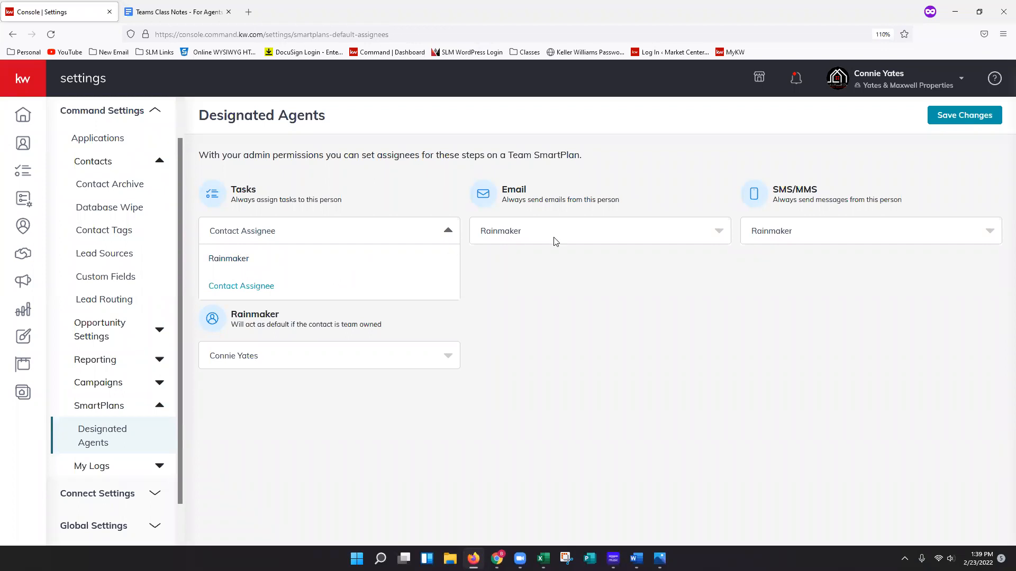
click(628, 244)
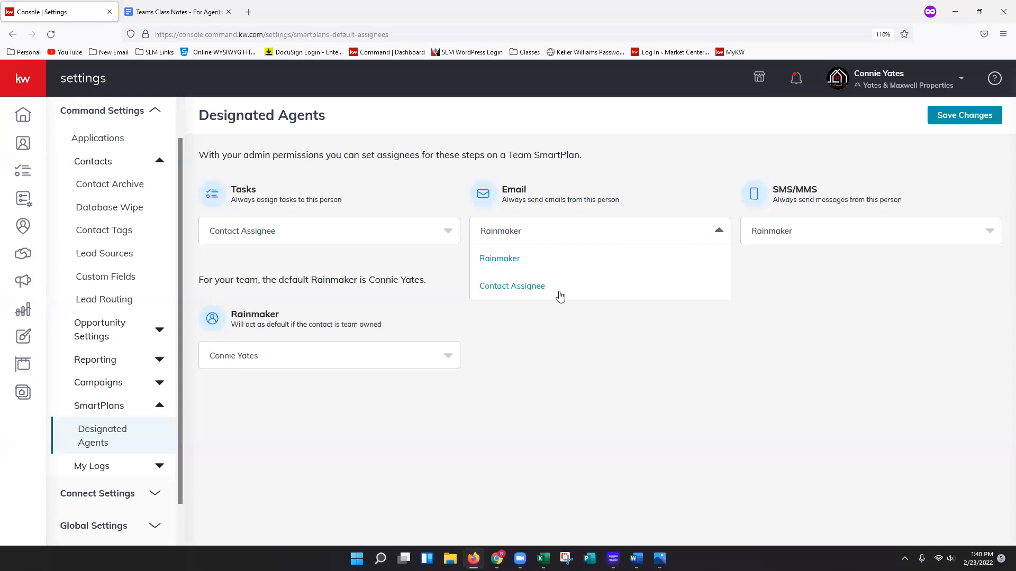
click(822, 259)
- Show the SMS/MMS sender options: Rainmaker or Contact Assignee
click(813, 233)
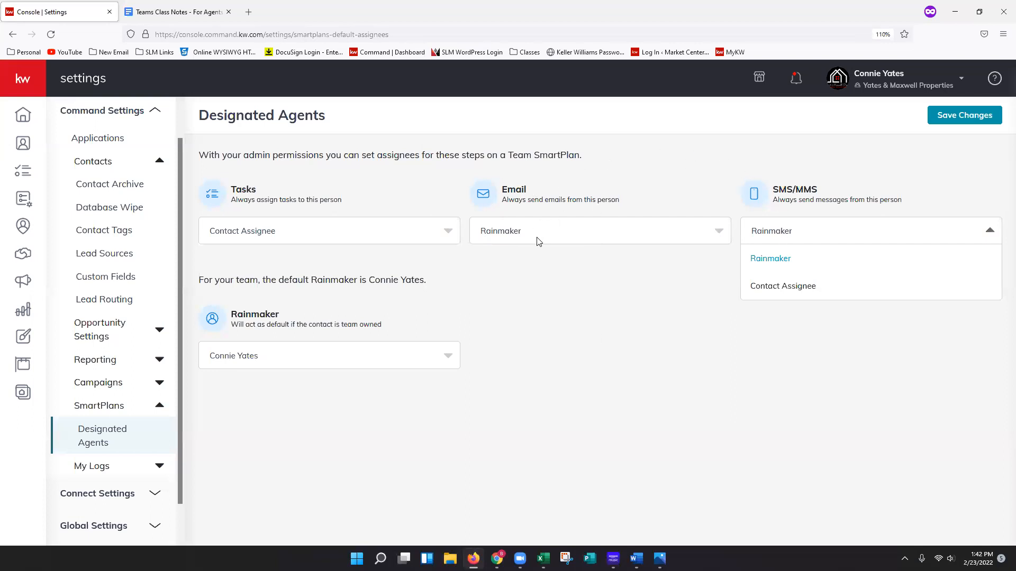
- Keep SMS/MMS and default Rainmaker unchanged and save the Designated Agents settings
click(640, 377)
click(374, 358)
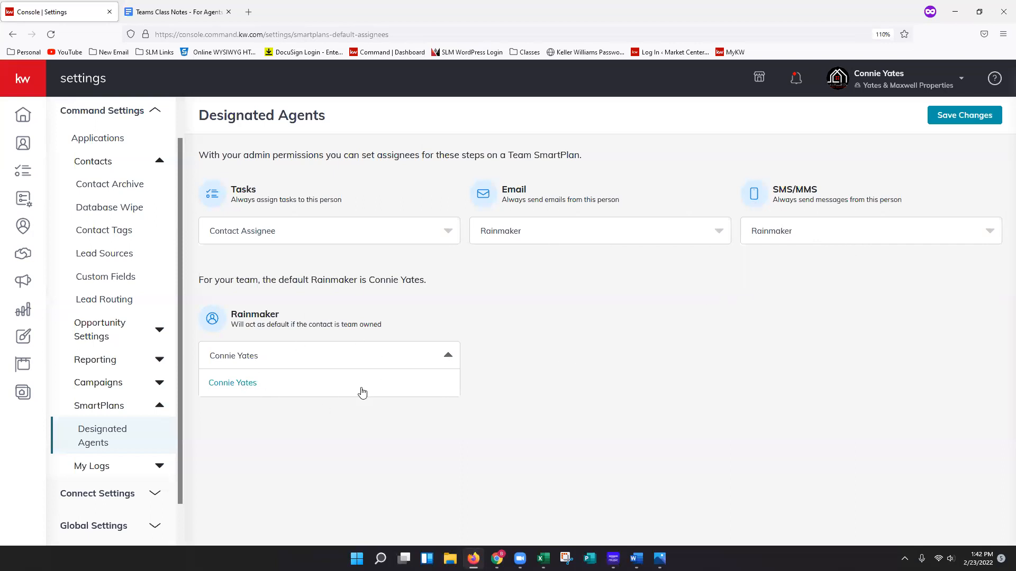
click(656, 410)
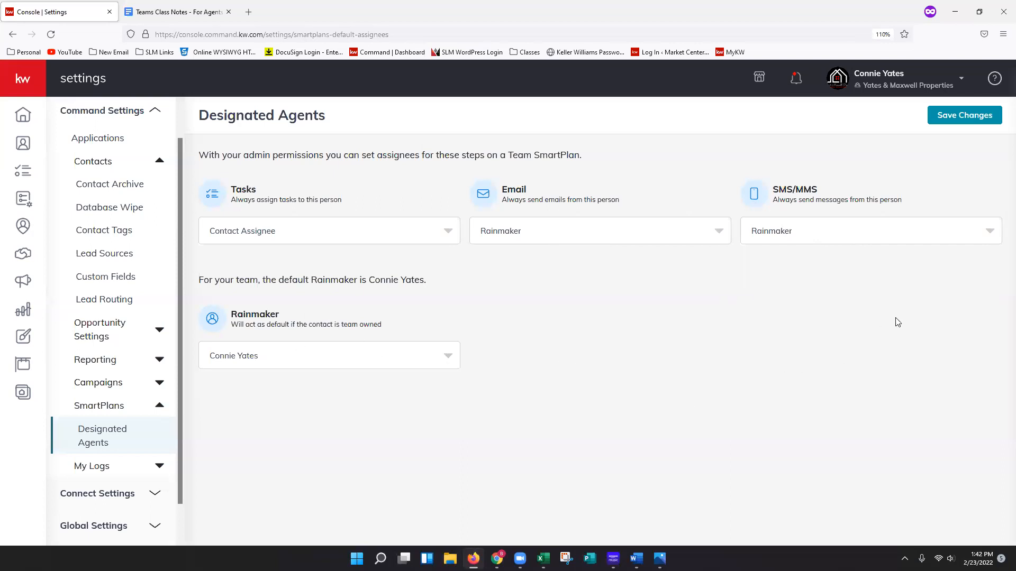
click(979, 117)
scroll(132, 379, down, 1)
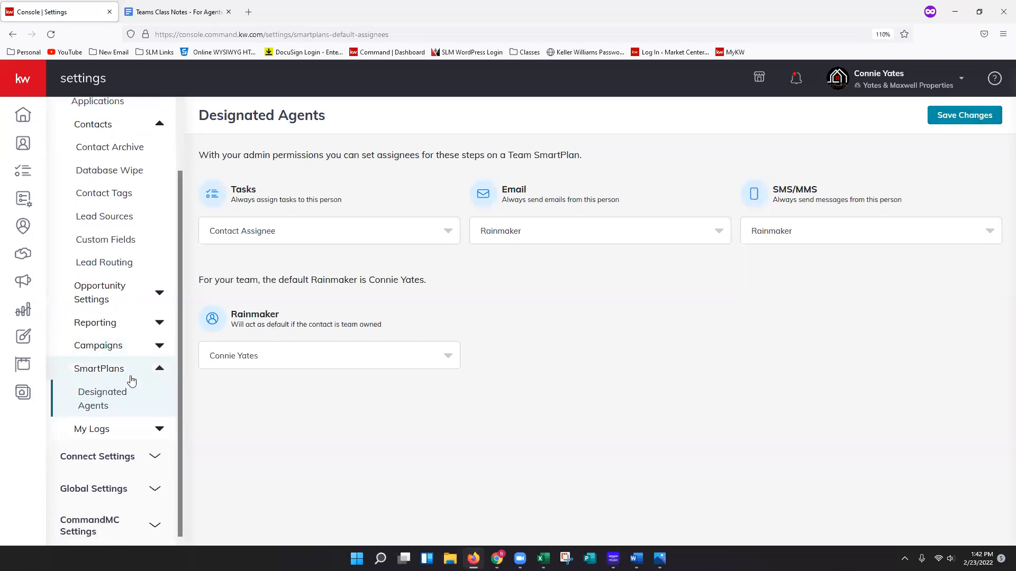
scroll(133, 338, up, 2)
scroll(134, 339, up, 1)
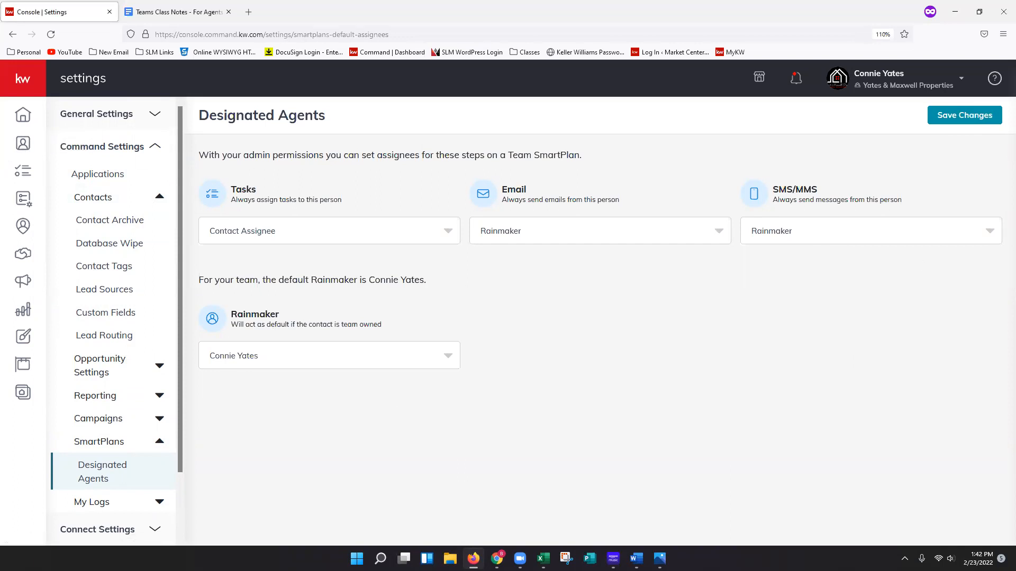
- Go to the team's Contacts list (Team Class SmartView, 10 contacts) and open the account switcher
click(23, 144)
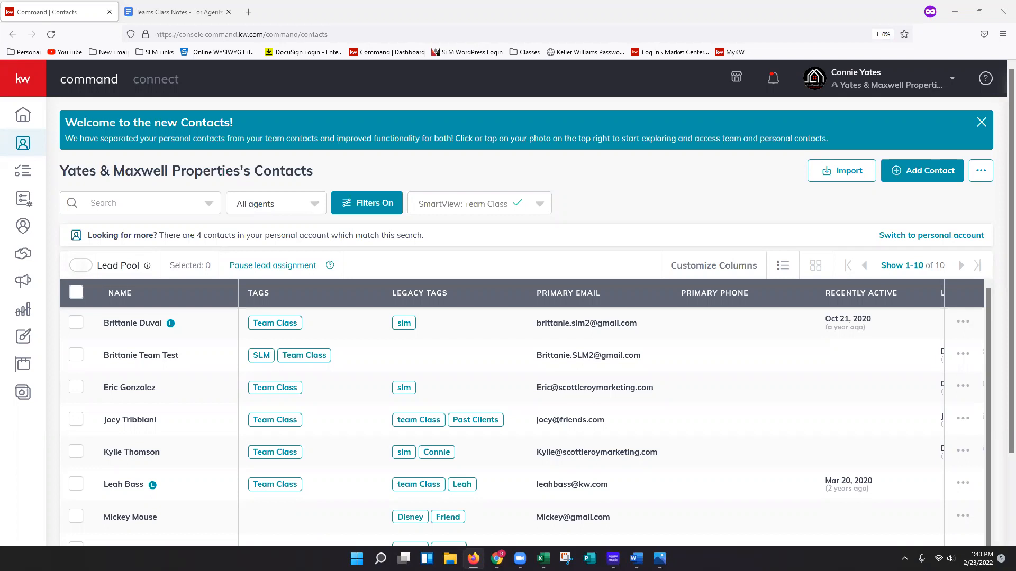
click(878, 79)
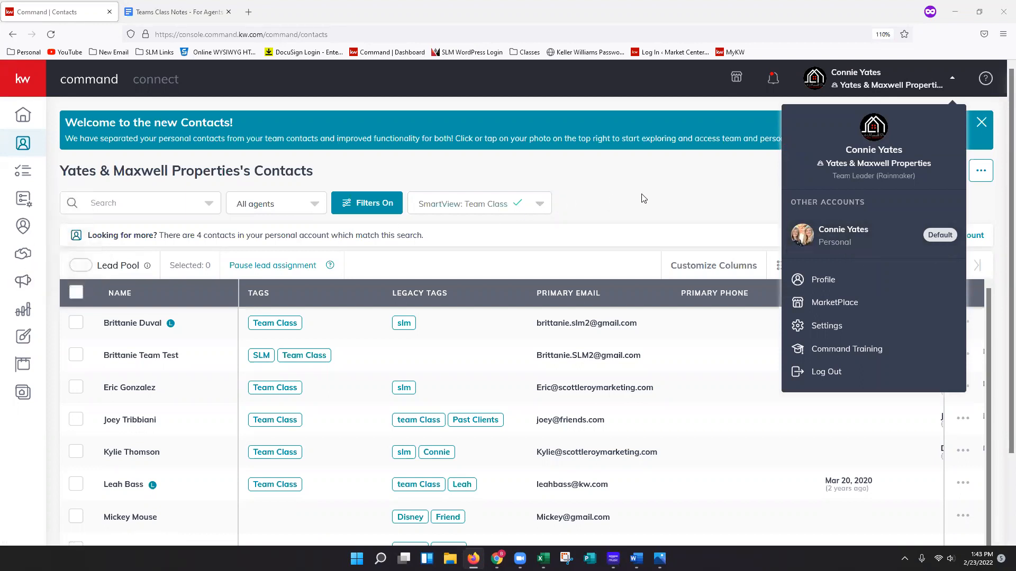
click(680, 194)
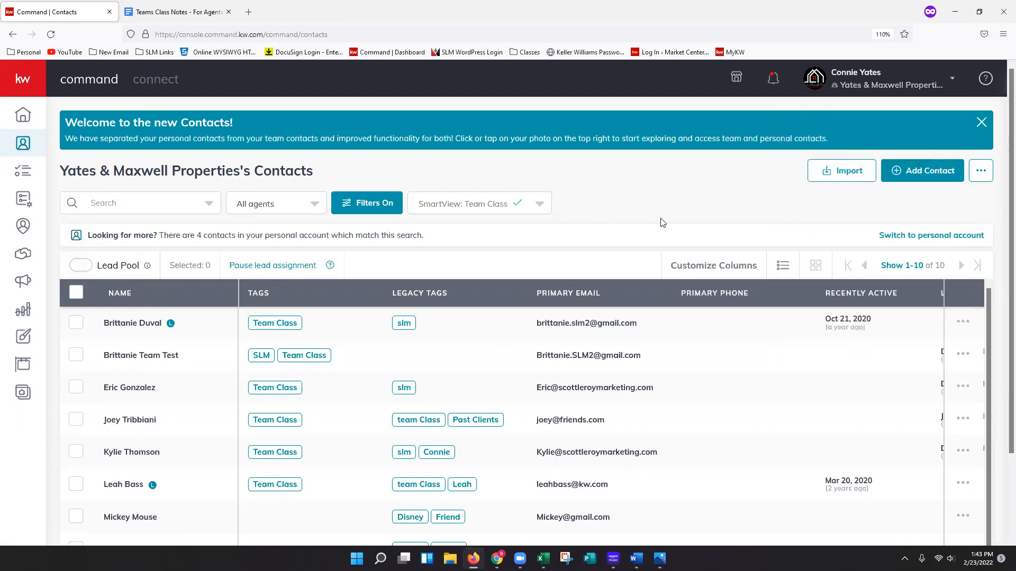
click(845, 85)
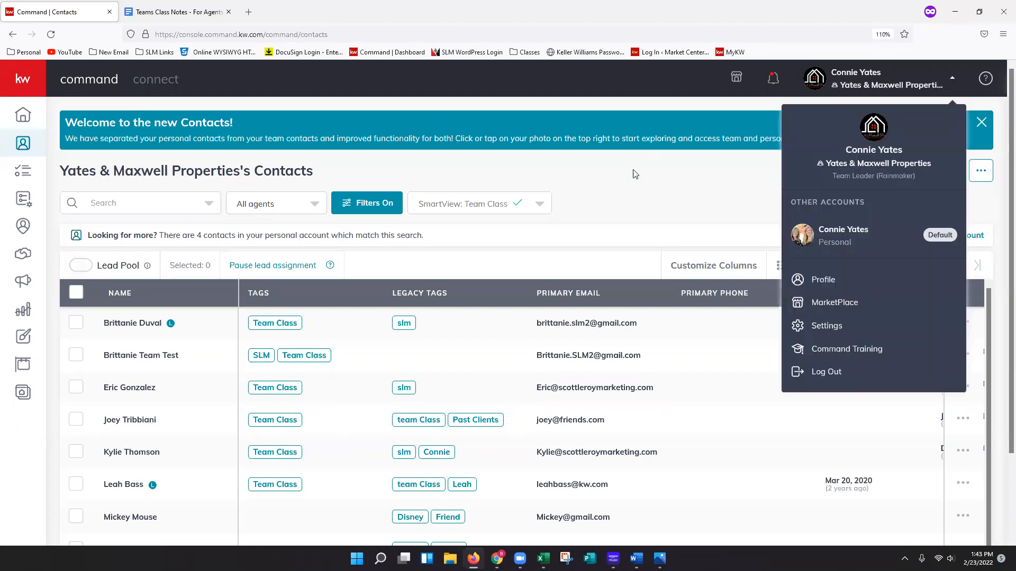
click(615, 199)
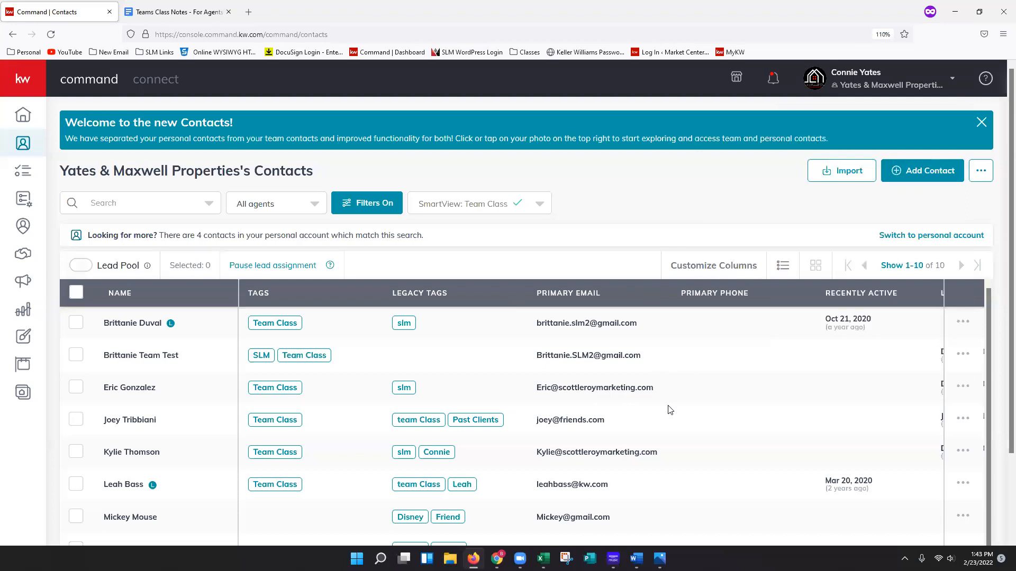
click(845, 87)
- Switch to the personal account's Contacts, showing 4 Team Class contacts, then reopen the account switcher
click(858, 292)
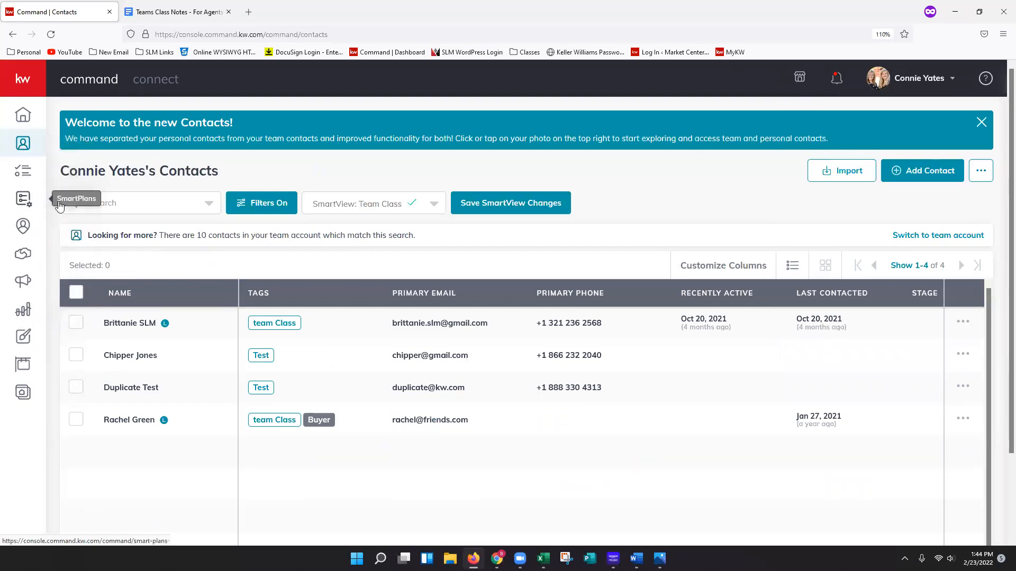
click(911, 80)
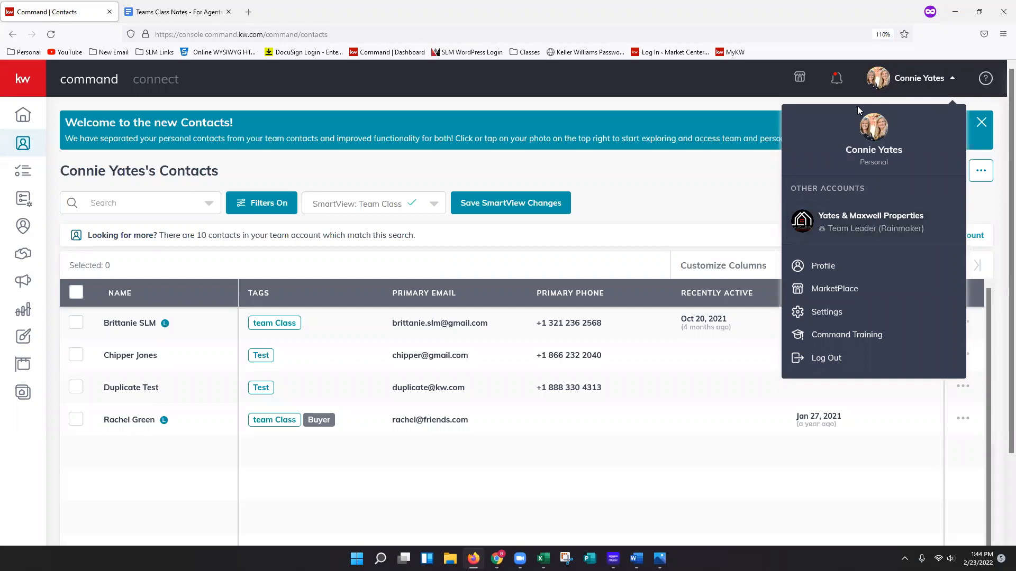
- Close the account switcher and sort the personal contacts by Recently Active
click(702, 195)
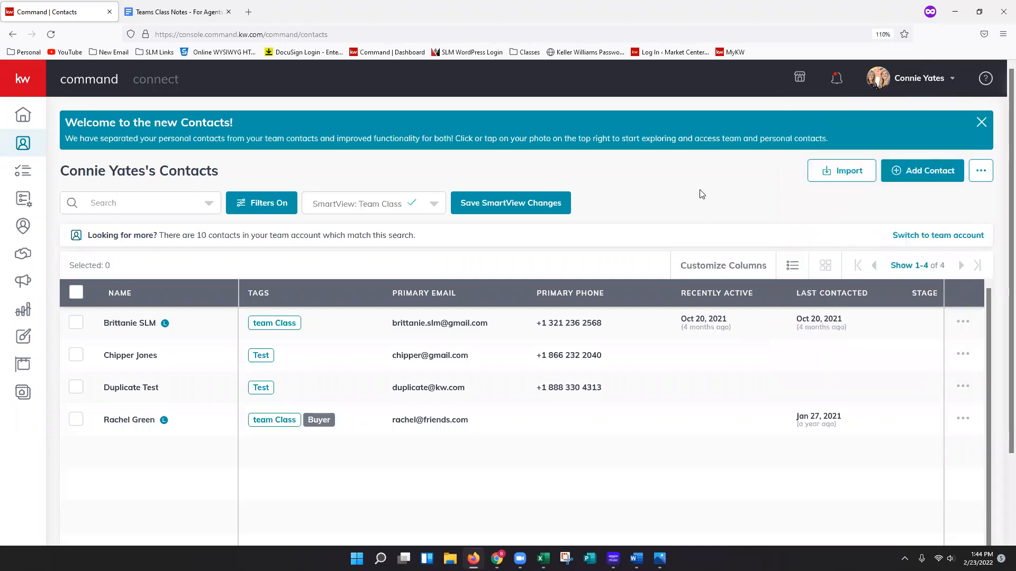
click(761, 304)
middle_click(834, 378)
click(737, 377)
- Check the active account, then tick the Buyer-tagged contact's checkbox
click(904, 80)
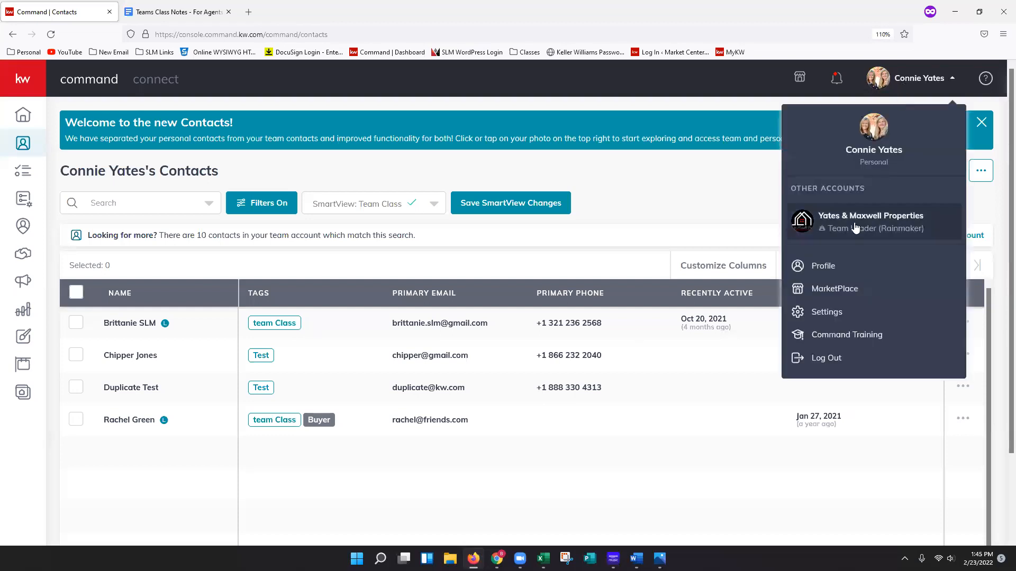
click(637, 204)
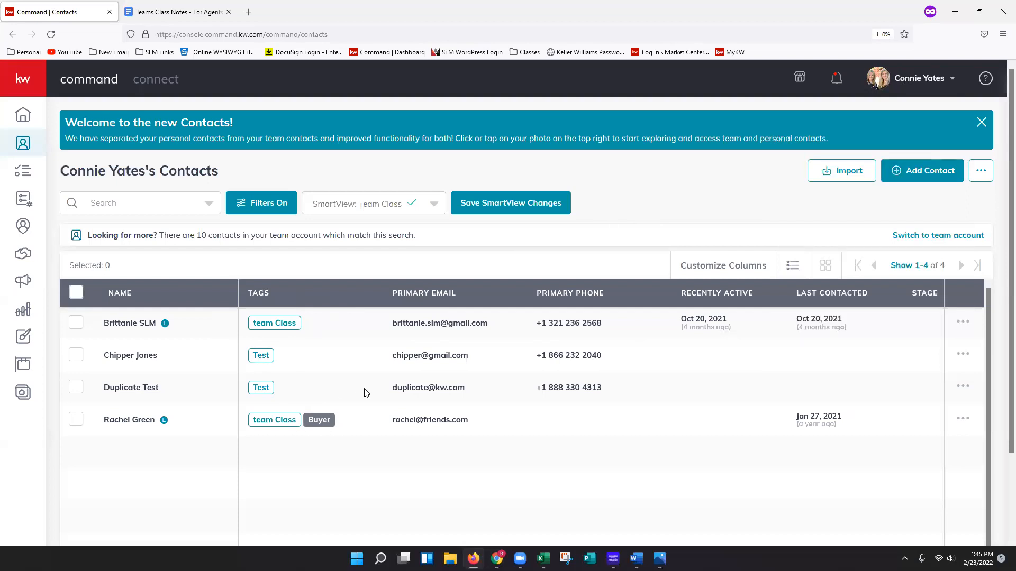
click(75, 420)
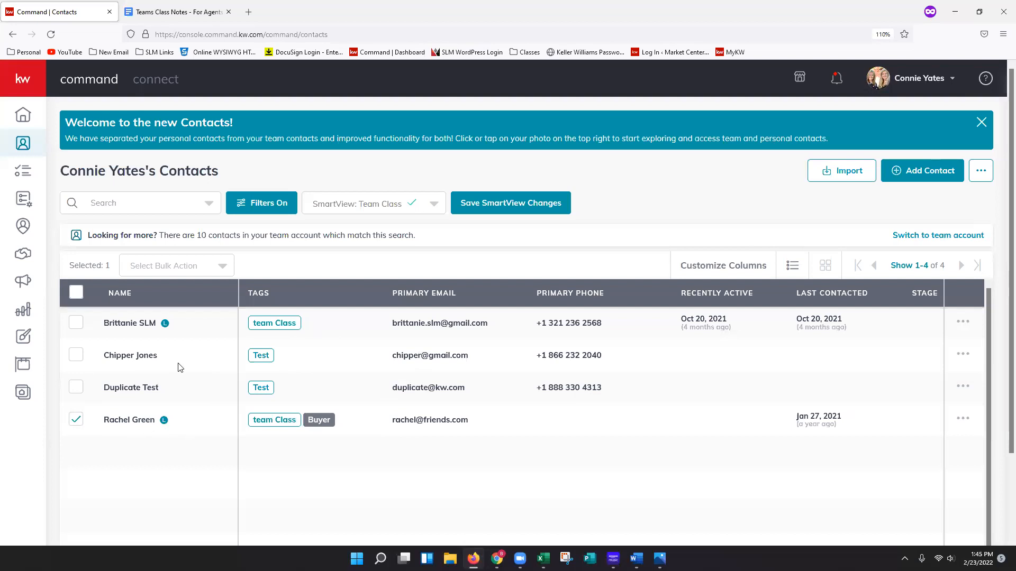
- Review the available bulk actions without choosing one
click(172, 266)
scroll(170, 370, down, 3)
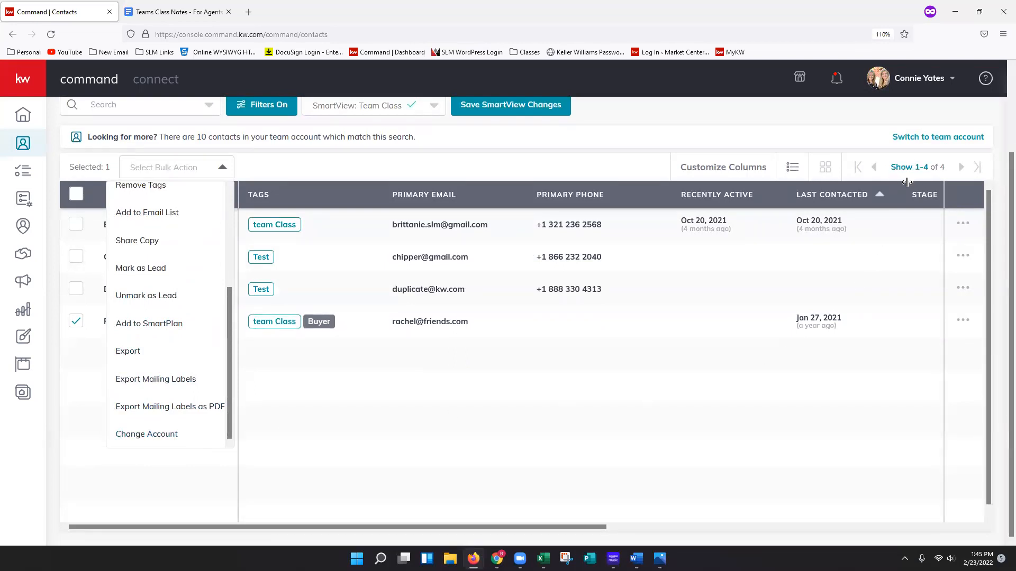
click(476, 398)
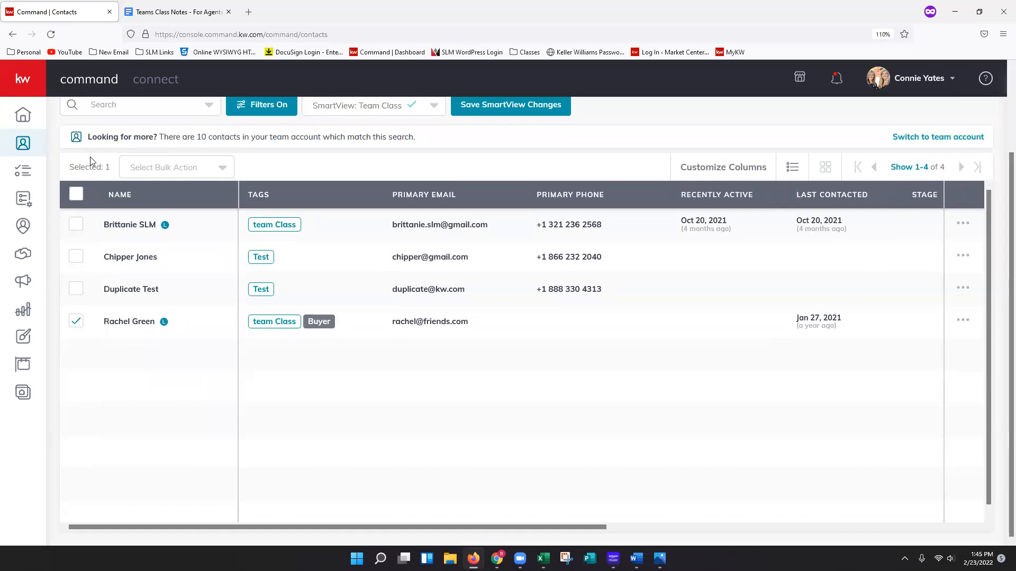
- Show 500 contacts per page and select all four contacts
click(76, 194)
click(913, 174)
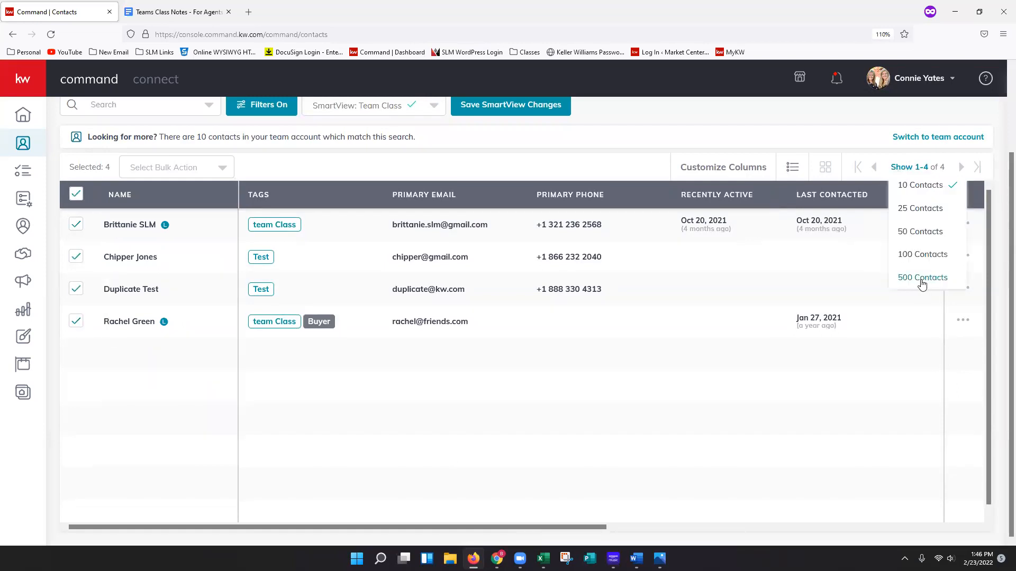
click(922, 278)
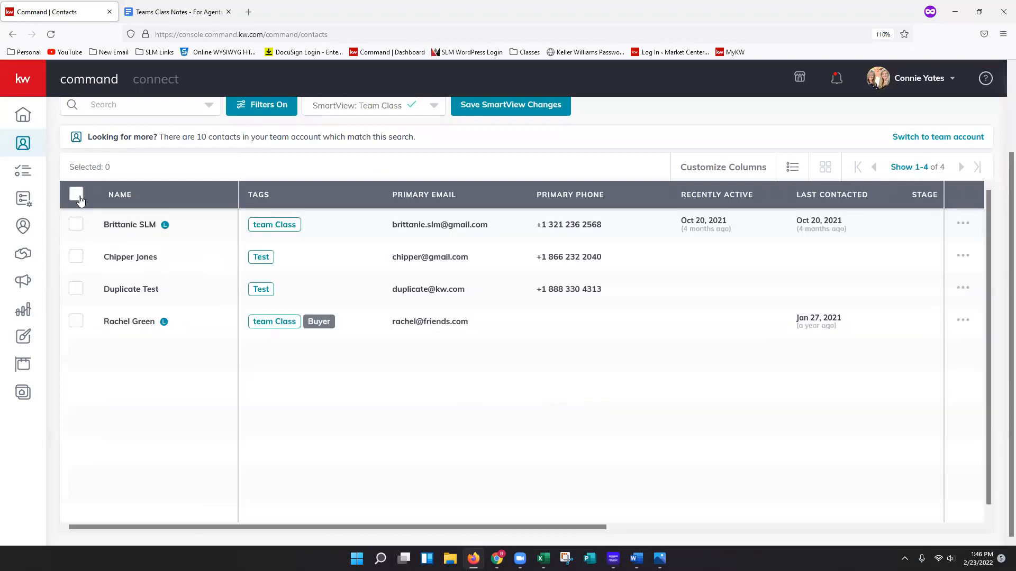
click(77, 196)
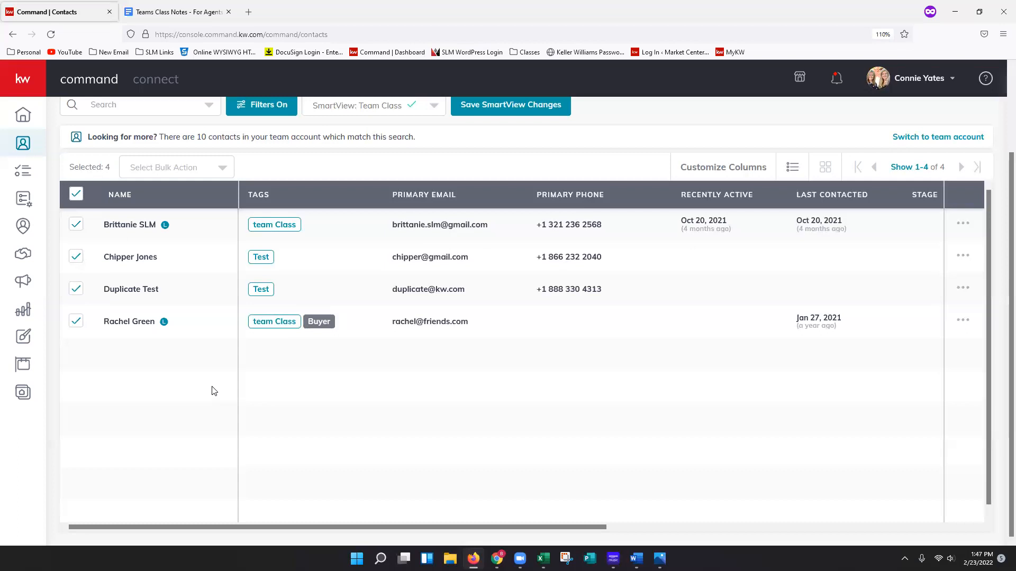
- Select only the Buyer-tagged contact and open the bulk actions list
click(76, 194)
click(75, 322)
click(146, 176)
scroll(165, 388, down, 3)
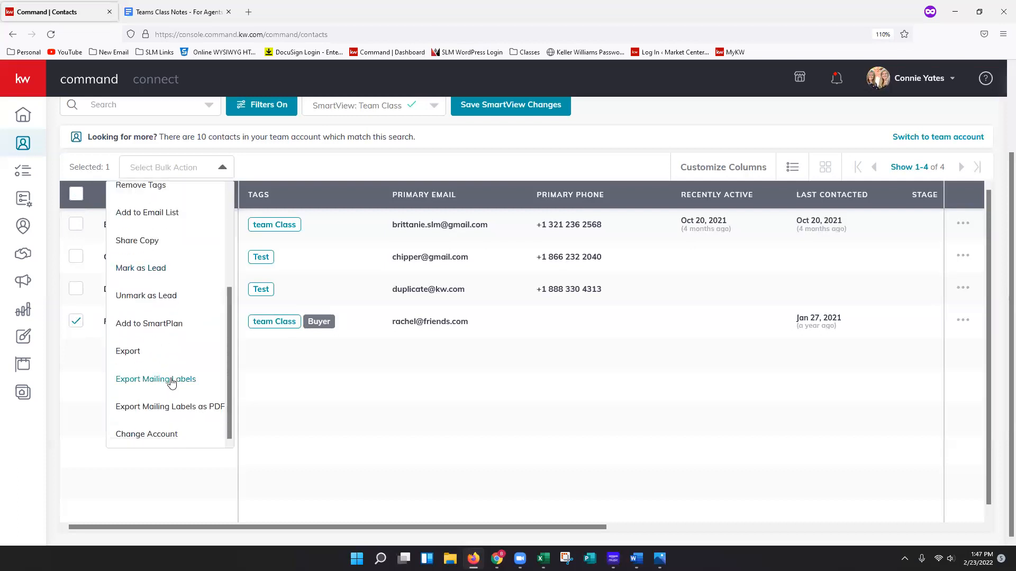
- Pick the team account in Change Account, cancel, then open the Buyer-tagged contact's record
click(169, 433)
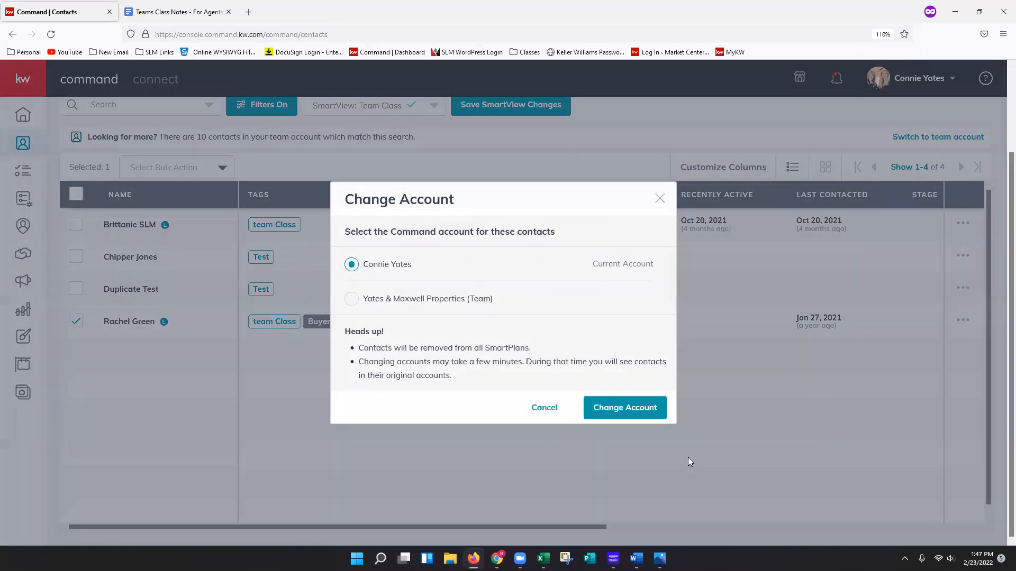
click(380, 307)
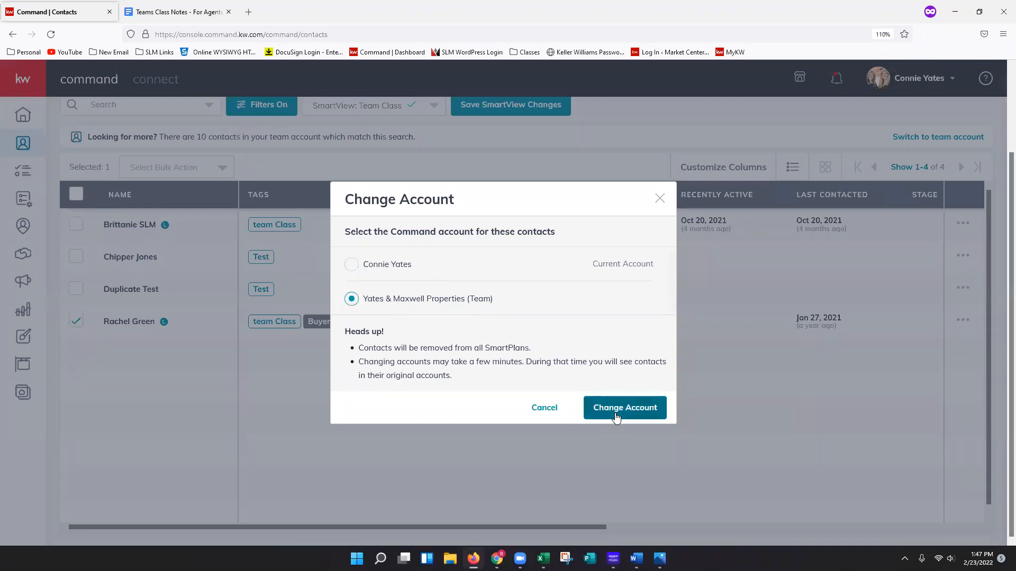
click(659, 199)
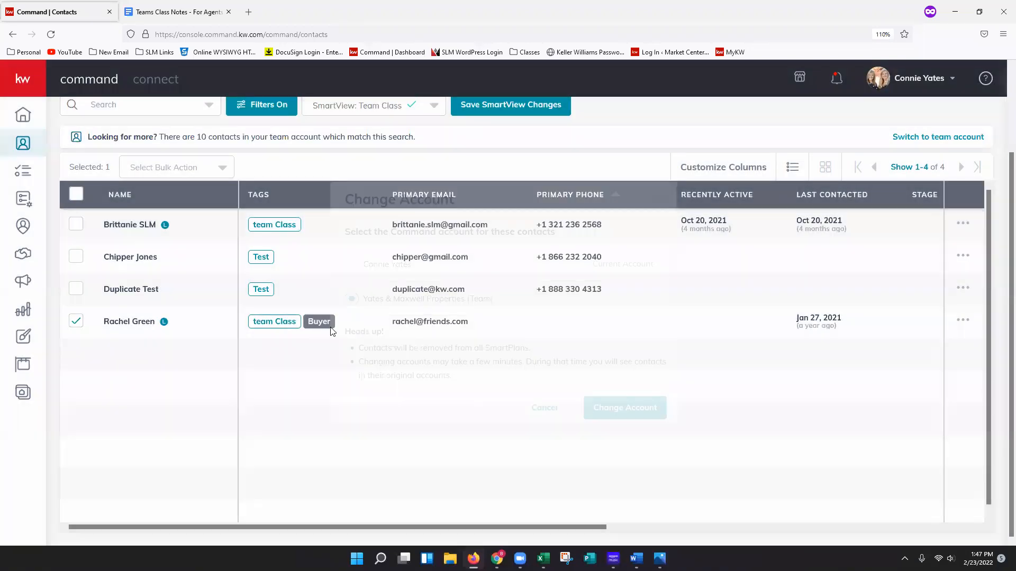
click(121, 325)
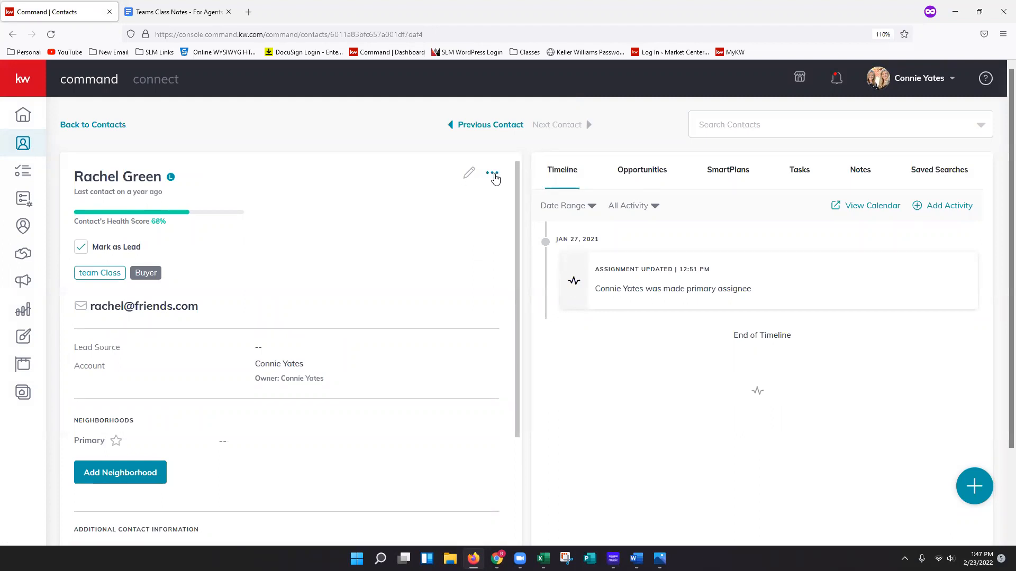
- Move the Buyer-tagged contact to the team account via Change account
click(493, 174)
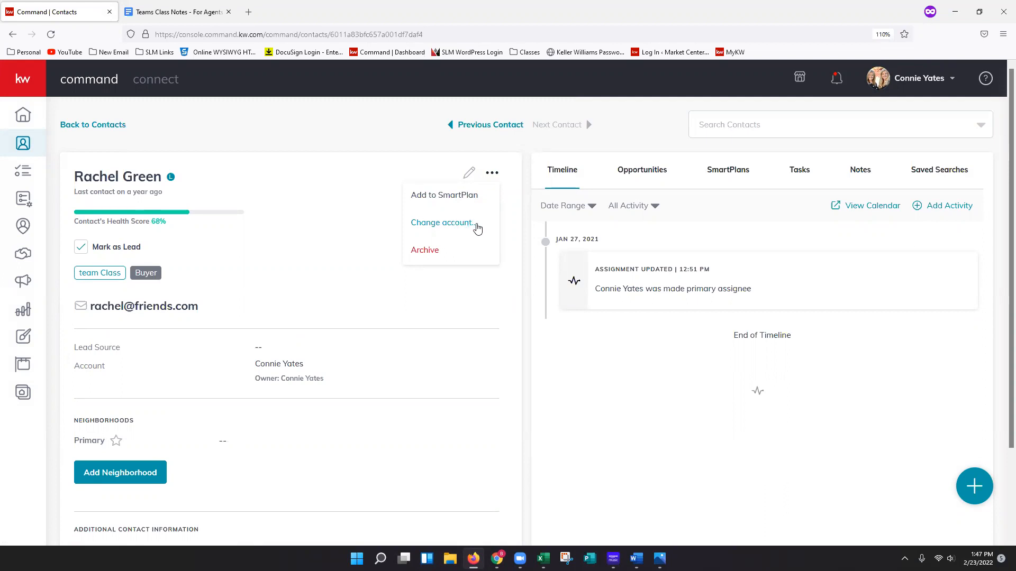
click(462, 225)
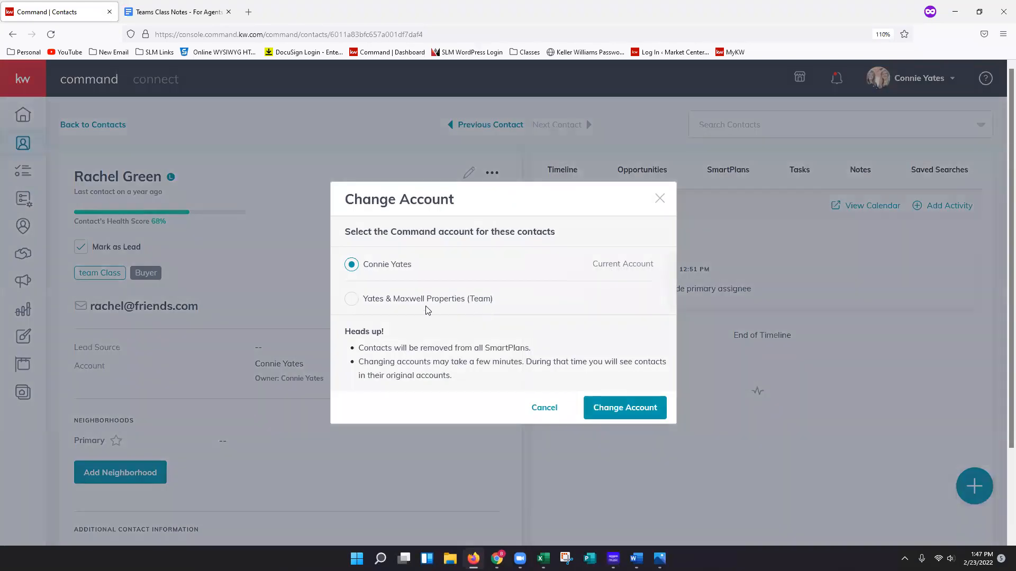
click(351, 299)
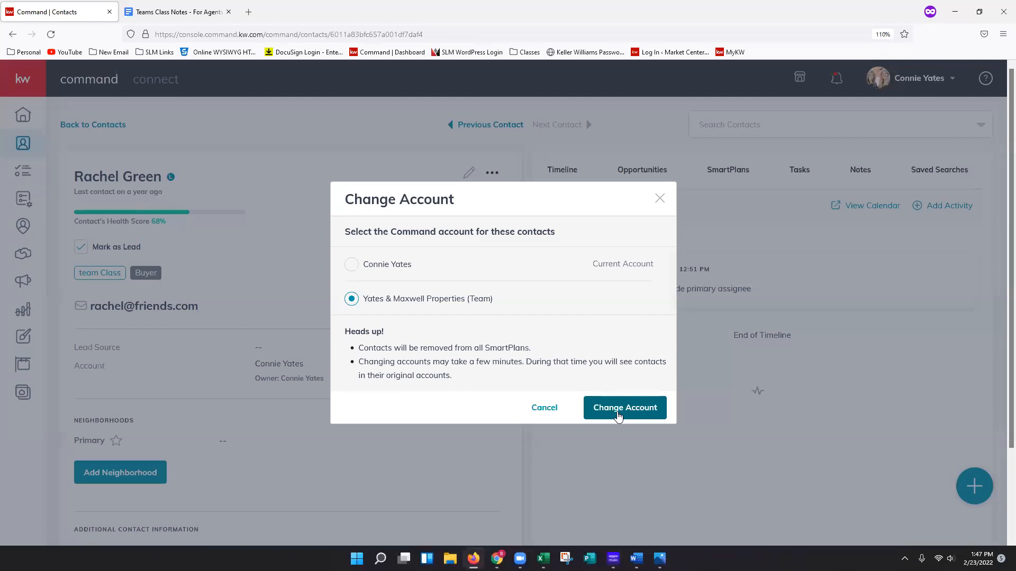
click(618, 417)
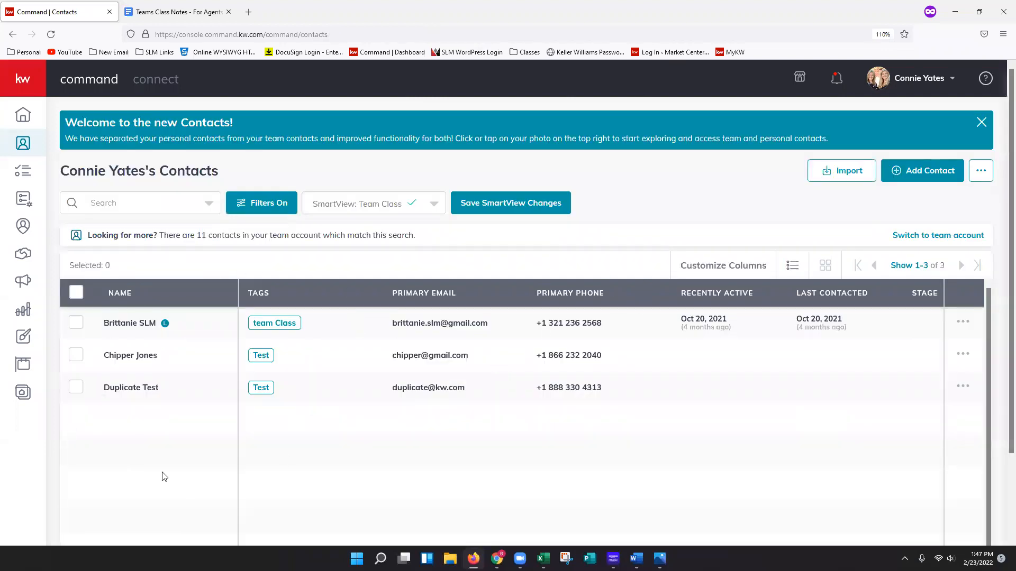
- Search personal contacts for the moved contact's first name, then switch to the team account
click(141, 203)
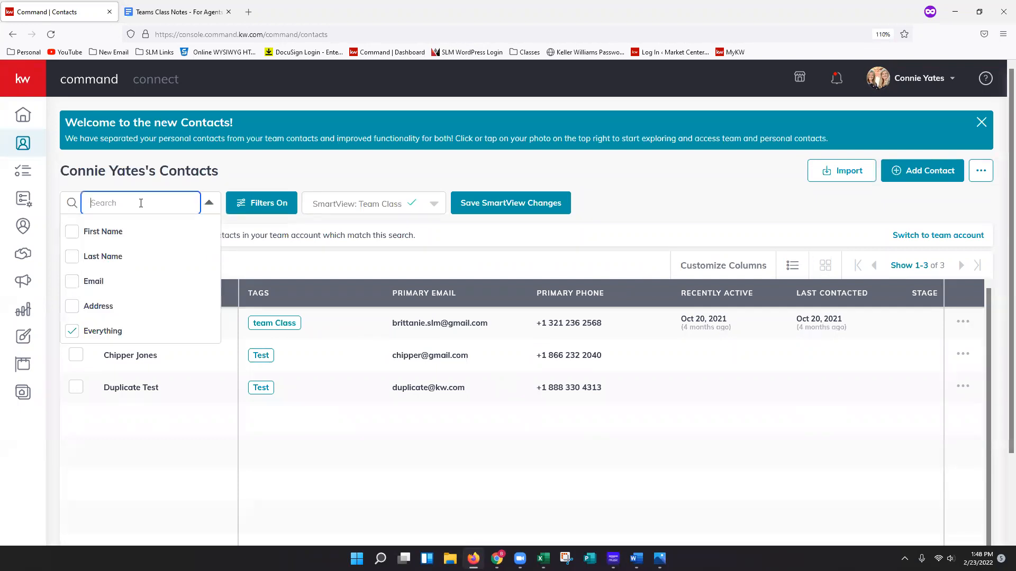
text(Rachel)
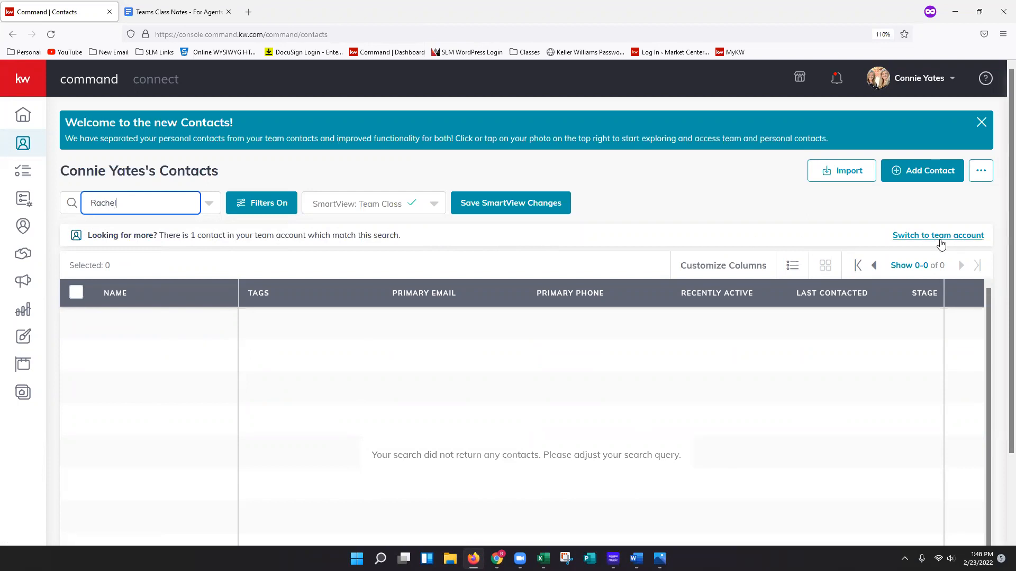
click(929, 243)
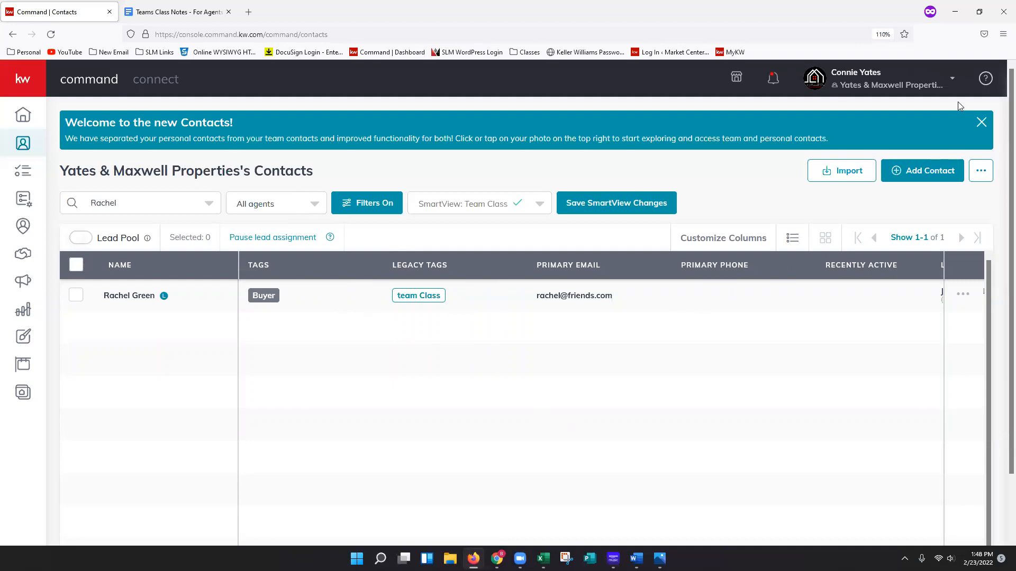
- Confirm in the profile menu that the team account is now active
click(884, 79)
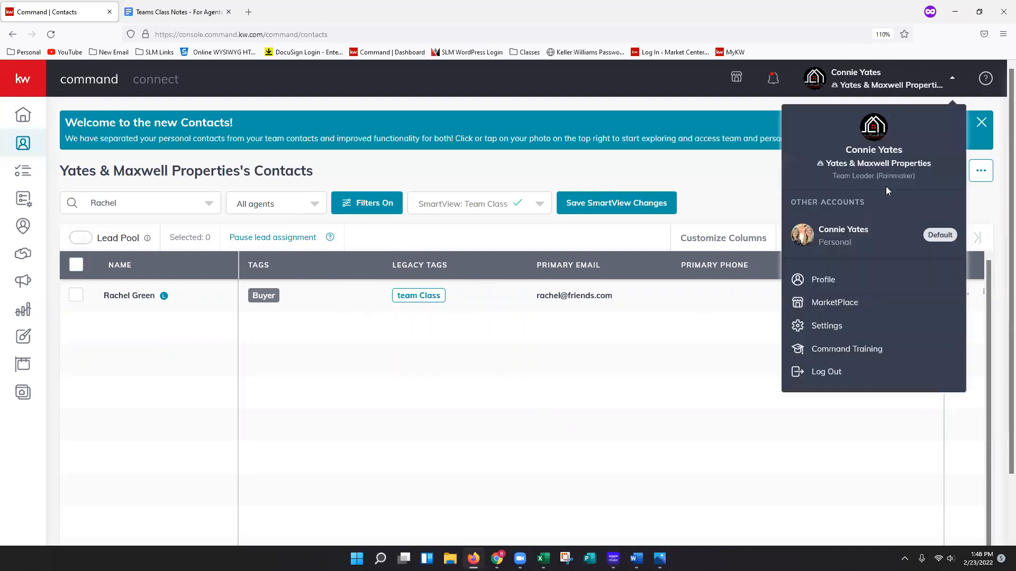
click(690, 316)
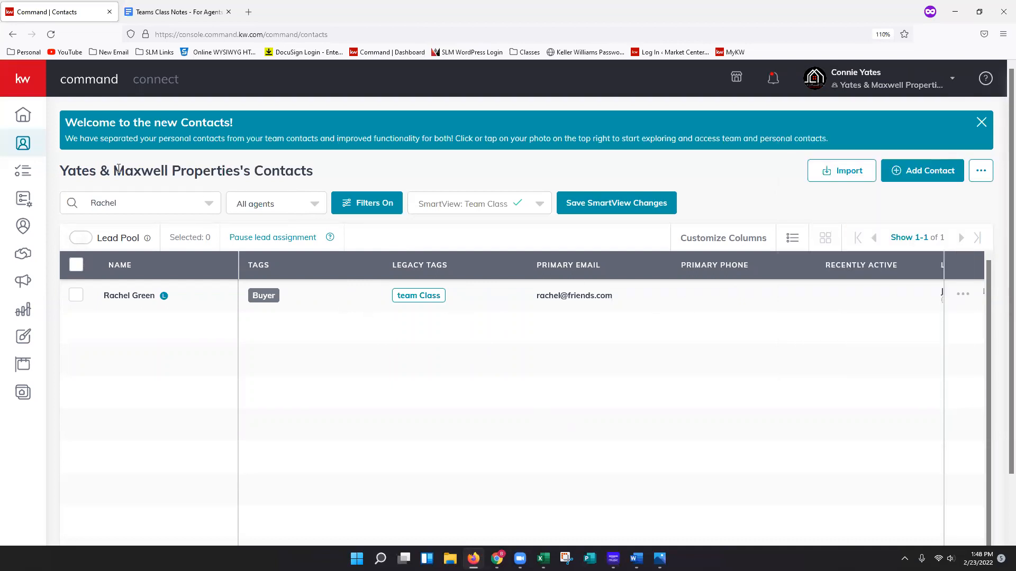
click(724, 243)
scroll(419, 358, down, 3)
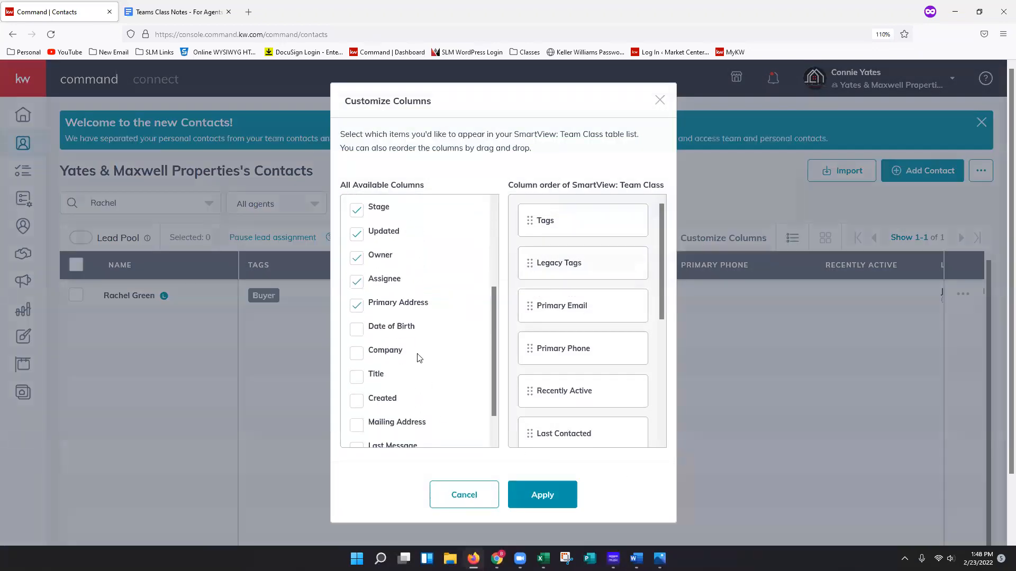
scroll(420, 359, down, 1)
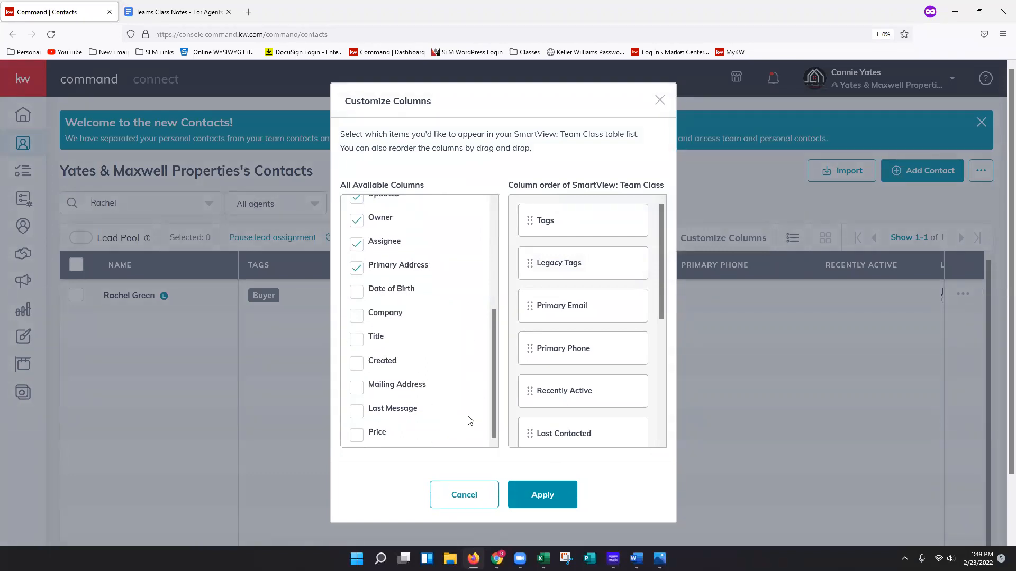
scroll(474, 405, up, 4)
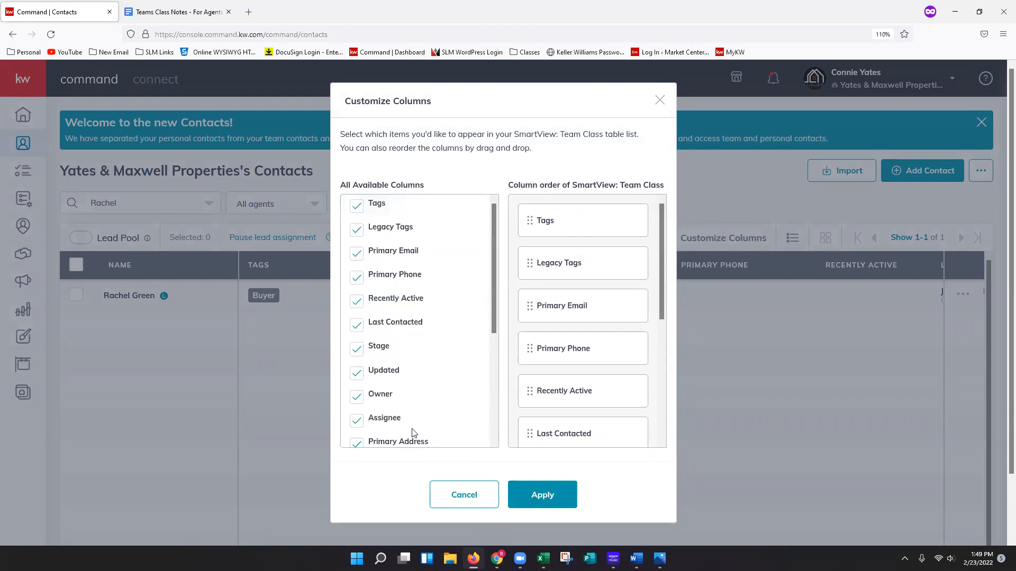
scroll(414, 433, down, 3)
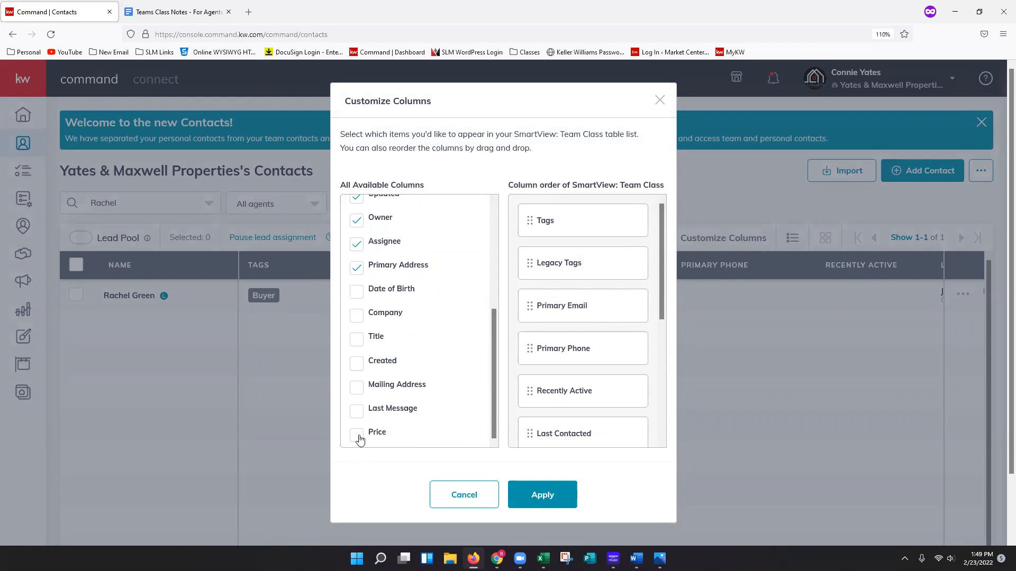
mouse_move(530, 261)
mouse_down()
mouse_move(531, 323)
mouse_move(532, 228)
mouse_move(535, 277)
mouse_up()
click(543, 495)
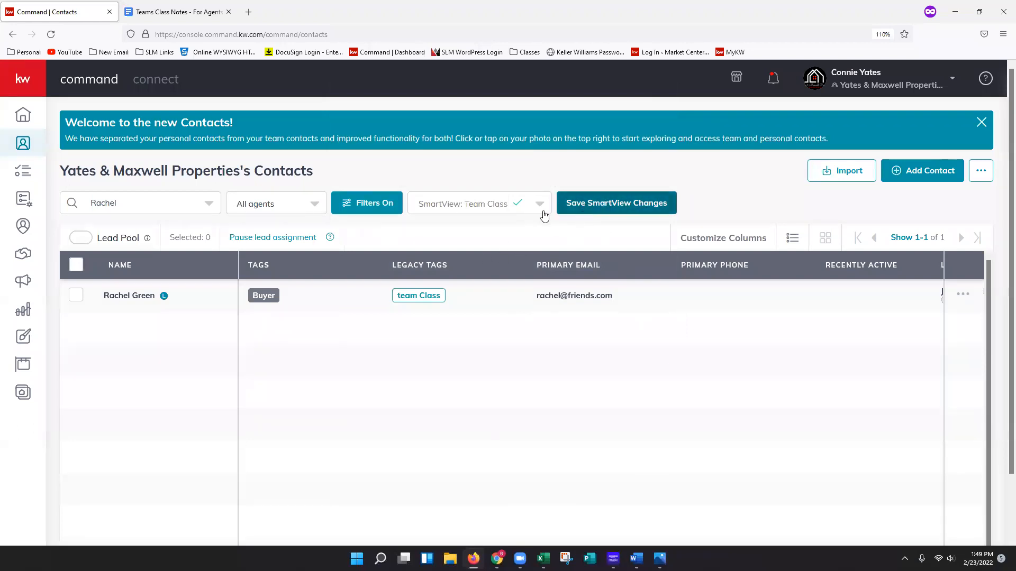
click(484, 211)
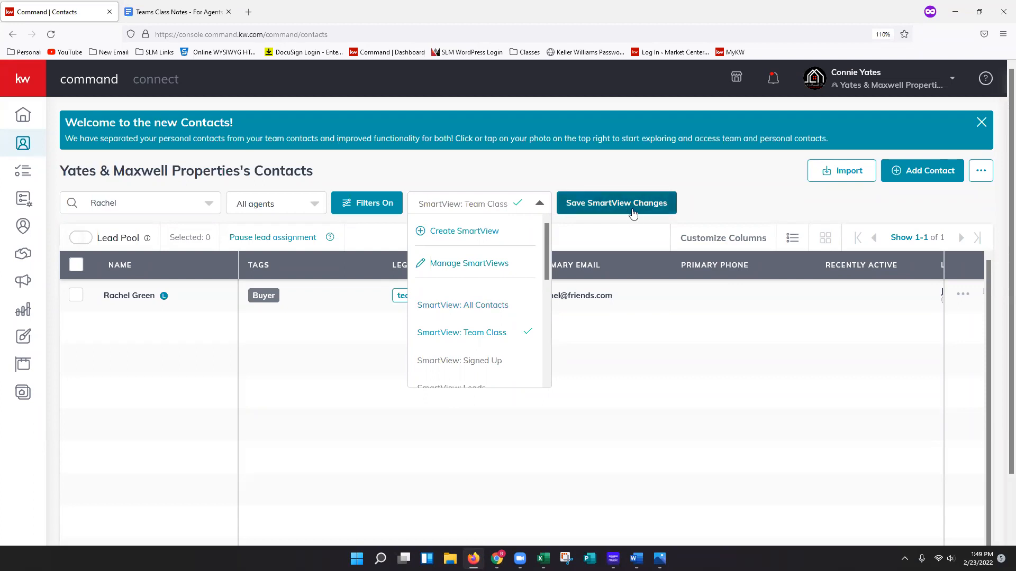
click(711, 207)
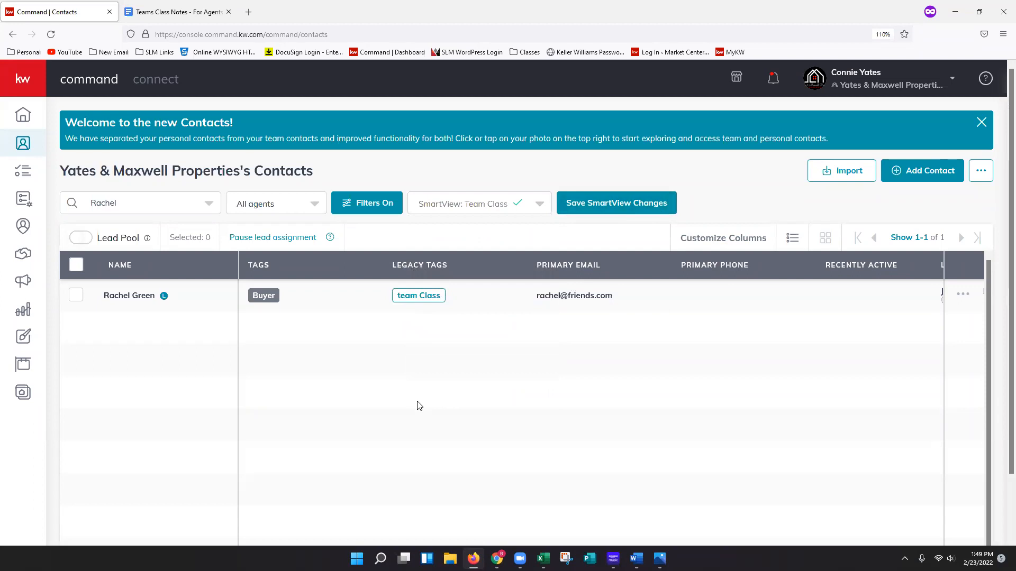
middle_click(623, 359)
click(479, 353)
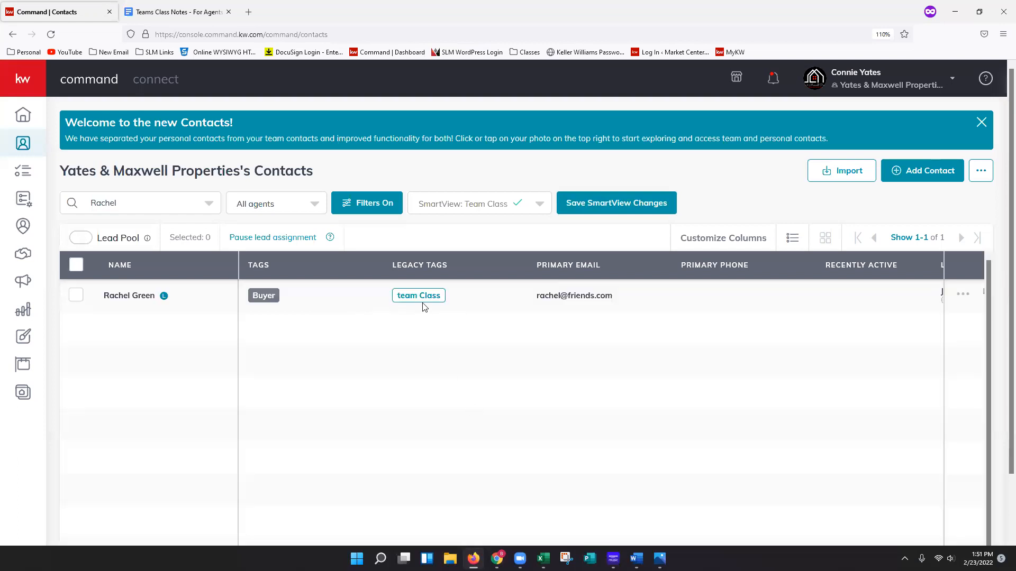
- Clear the contact search to list four team Class contacts, and open the Filters panel
click(150, 203)
key(BackSpace)
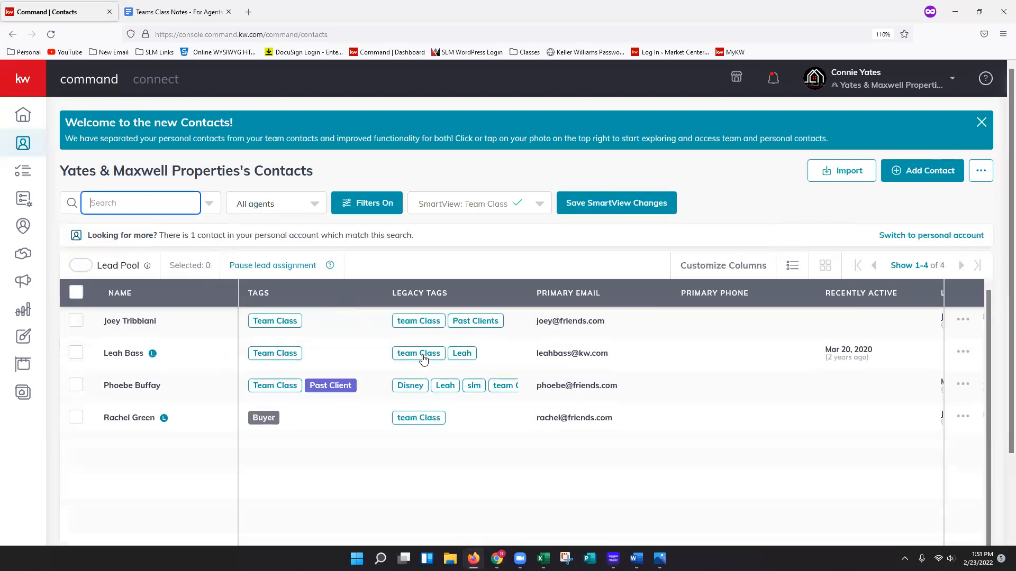
click(442, 374)
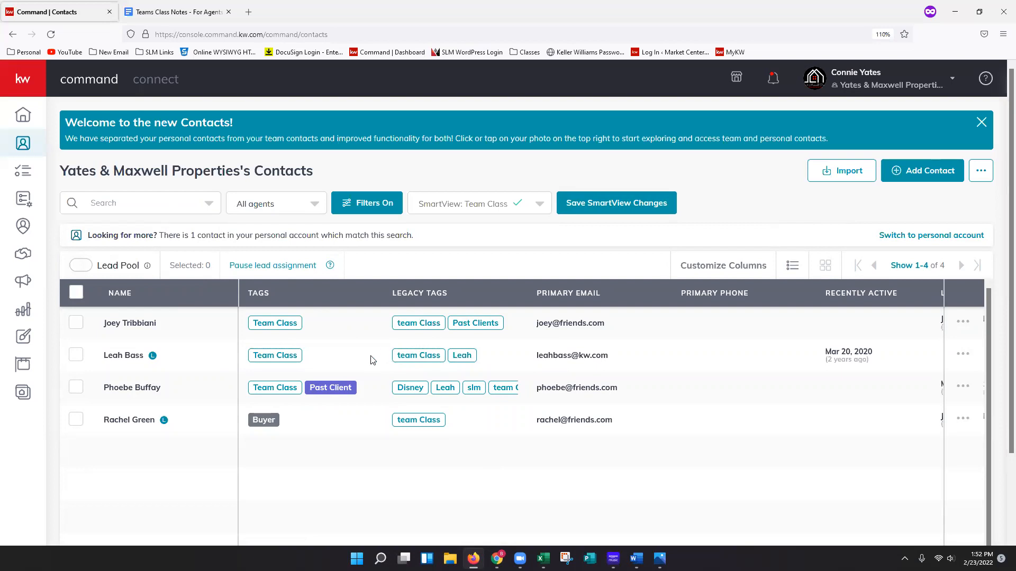
click(365, 212)
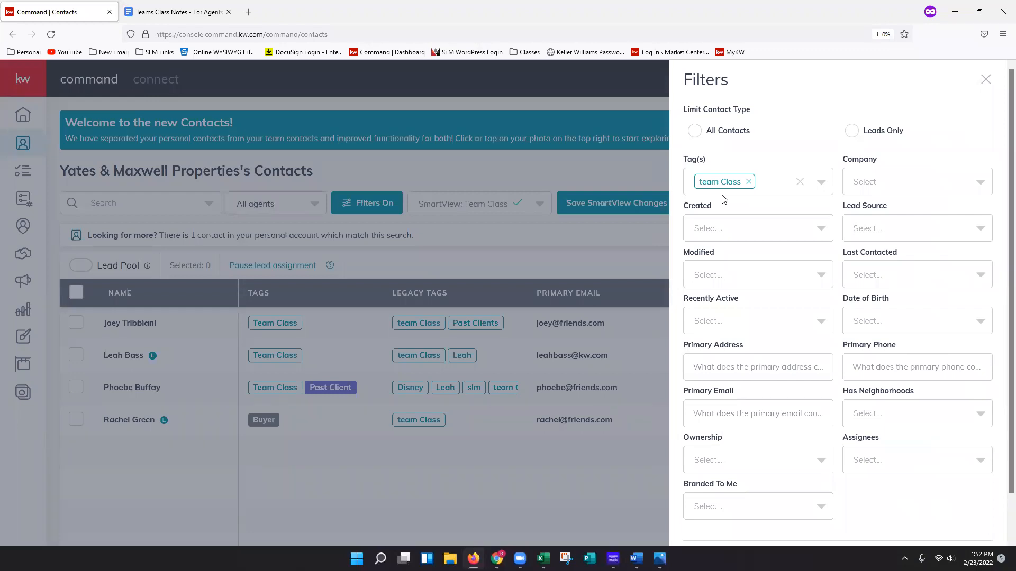
- Browse the Tag(s) options, then close Filters keeping only the team Class tag filter
click(779, 182)
scroll(773, 232, down, 10)
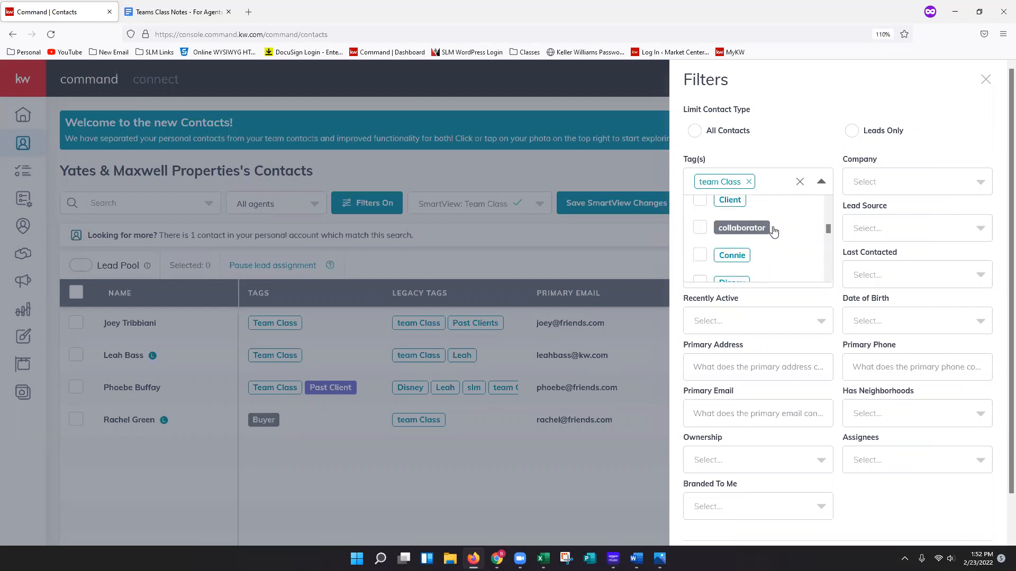
scroll(771, 254, down, 10)
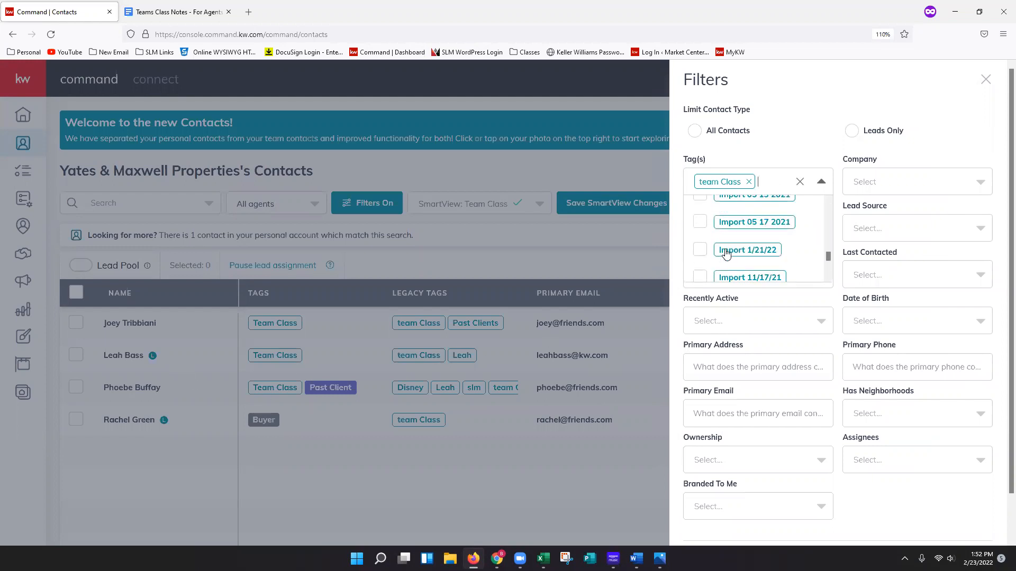
scroll(761, 221, down, 2)
scroll(761, 226, up, 2)
scroll(760, 252, down, 2)
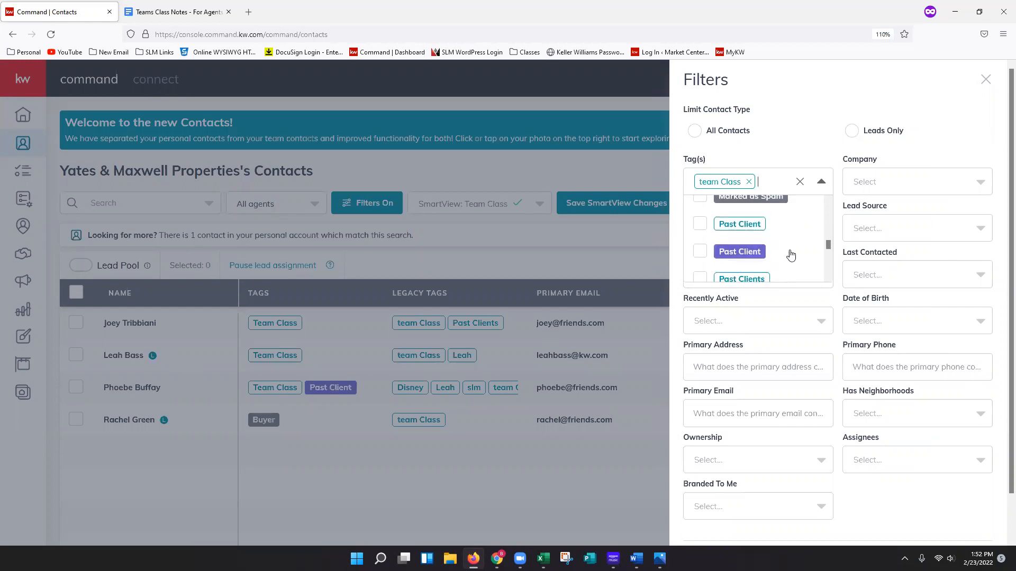
scroll(756, 253, up, 2)
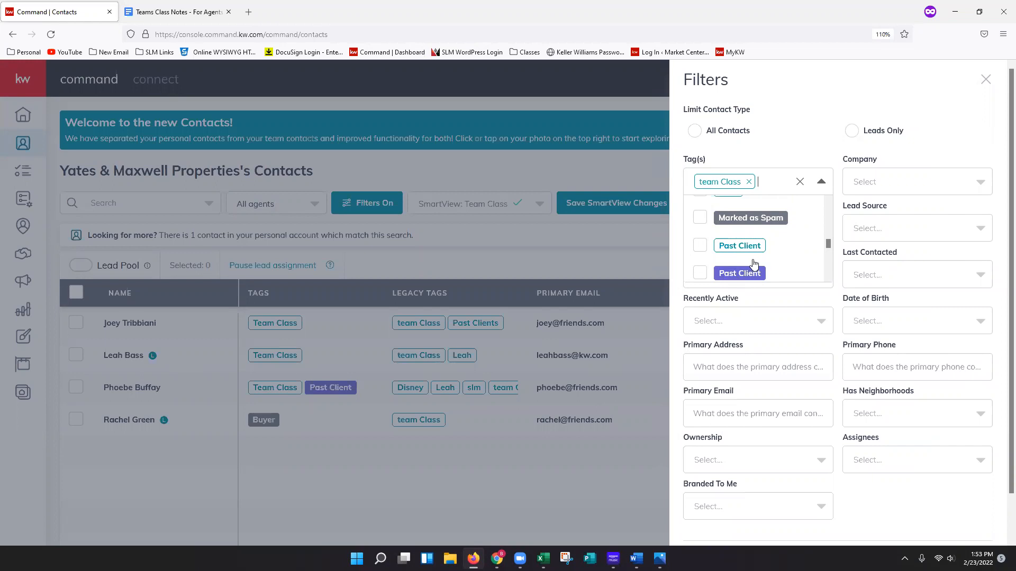
click(623, 272)
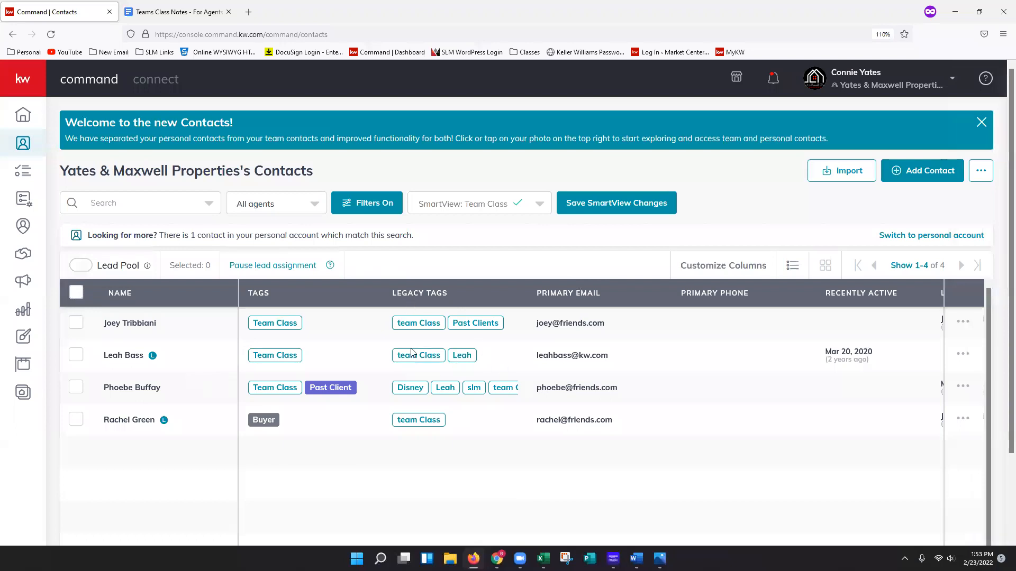
- Select all four Team Class contacts and review the bulk actions without choosing one
click(76, 292)
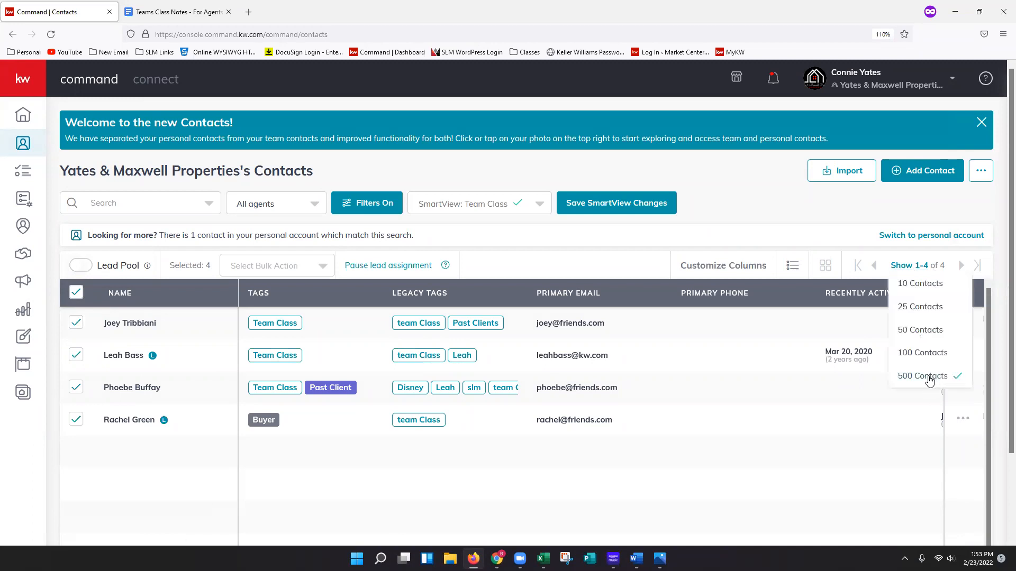
click(259, 271)
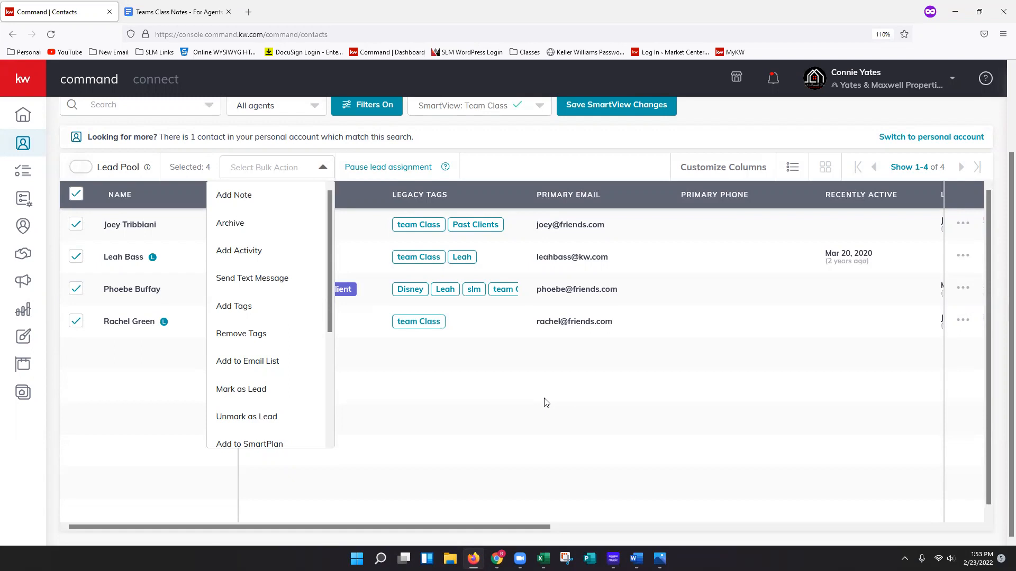
click(546, 402)
- Scroll the table right to reveal Last Contacted, Updated, Owner, Assignee and address columns
scroll(139, 371, up, 2)
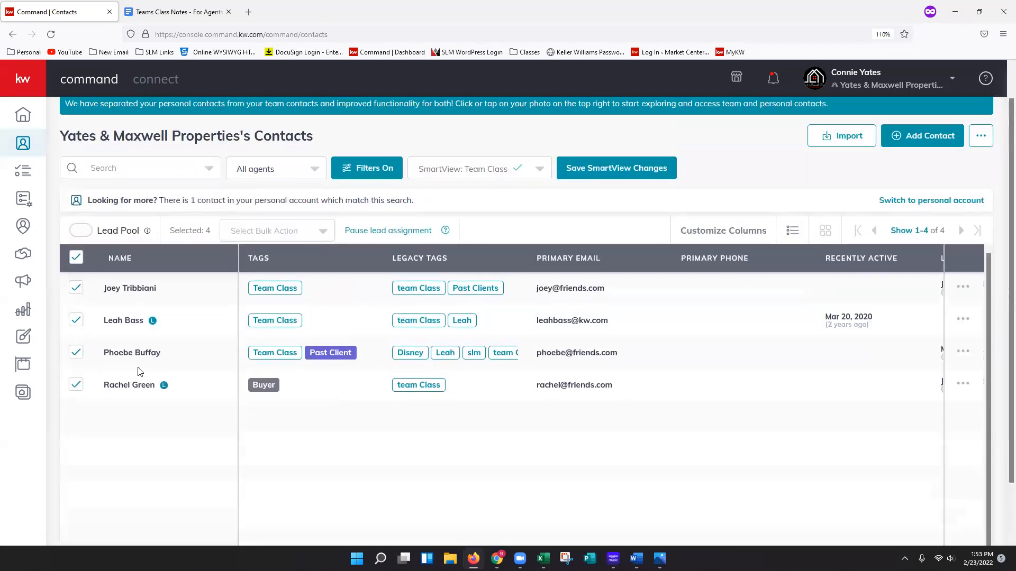
middle_click(565, 342)
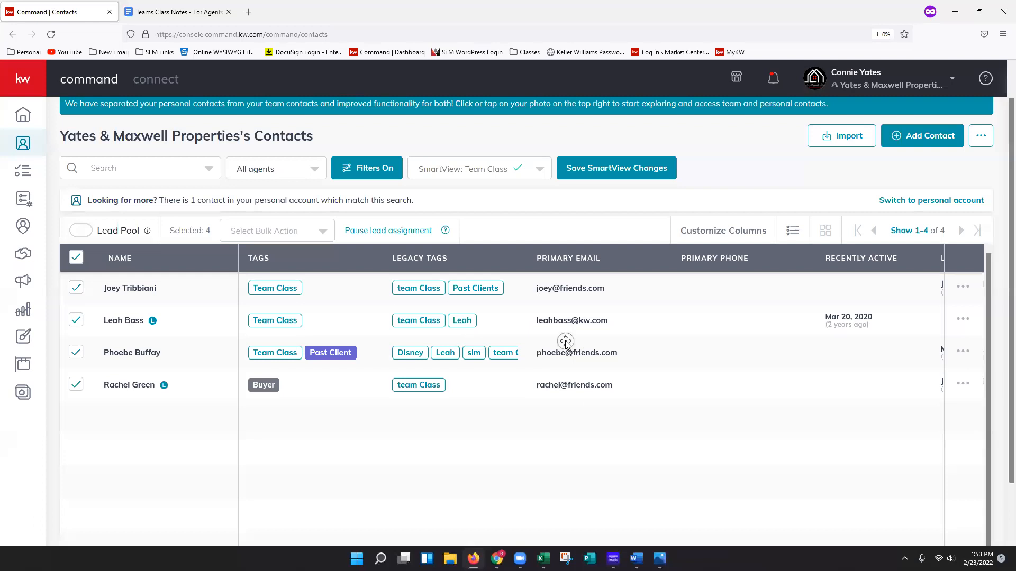
scroll(565, 342, right, 10)
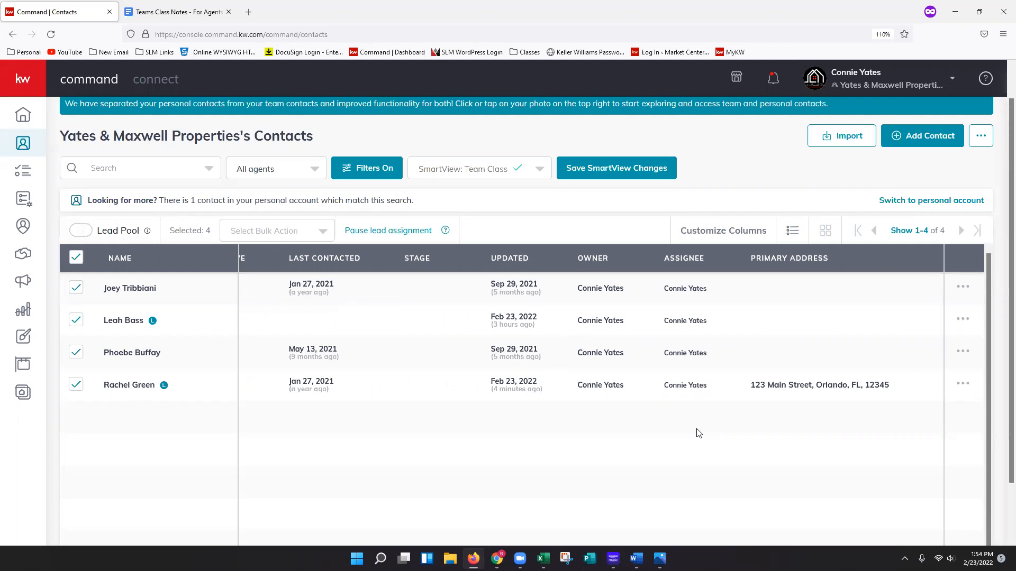
click(843, 137)
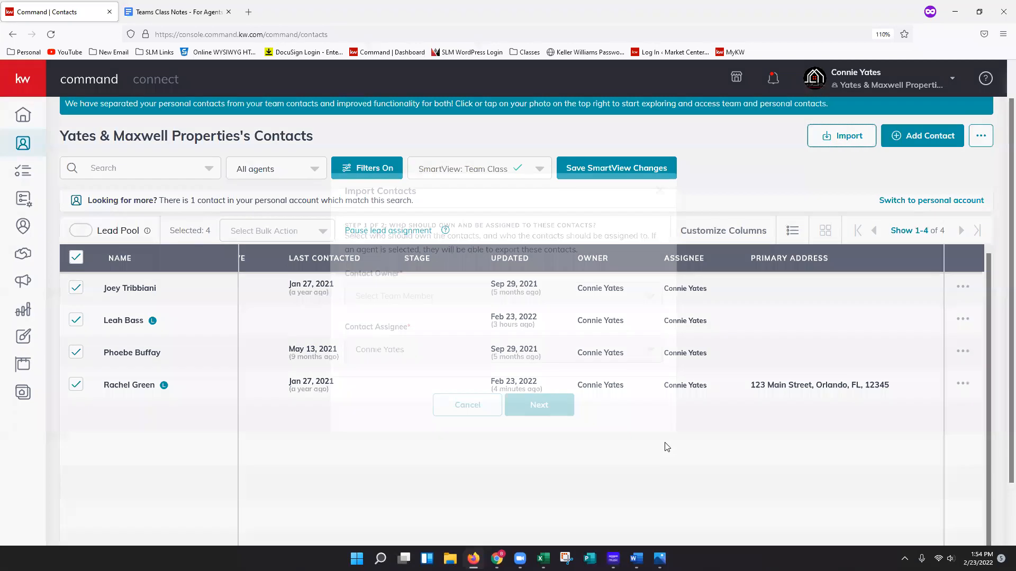
click(453, 298)
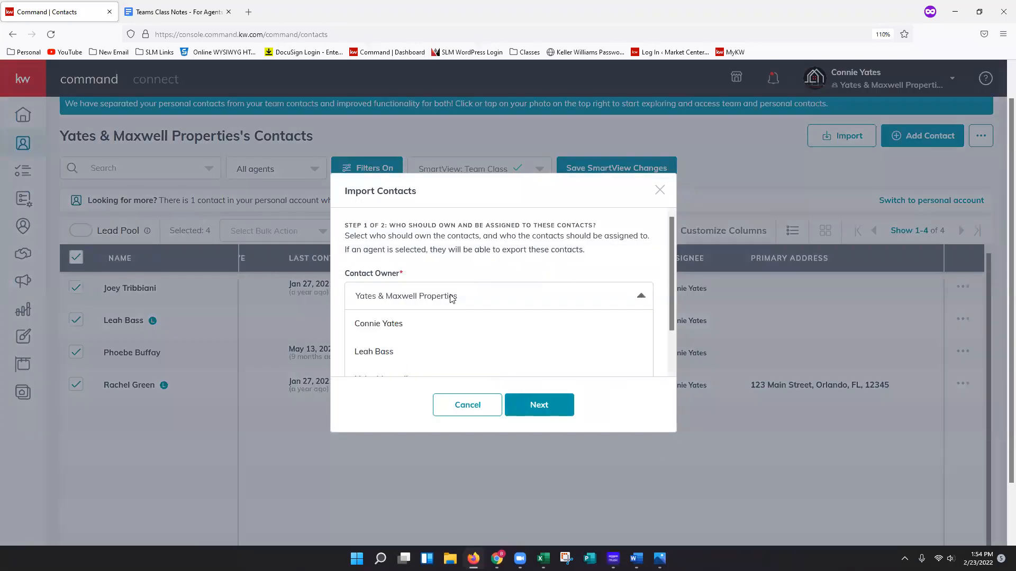
scroll(484, 334, down, 2)
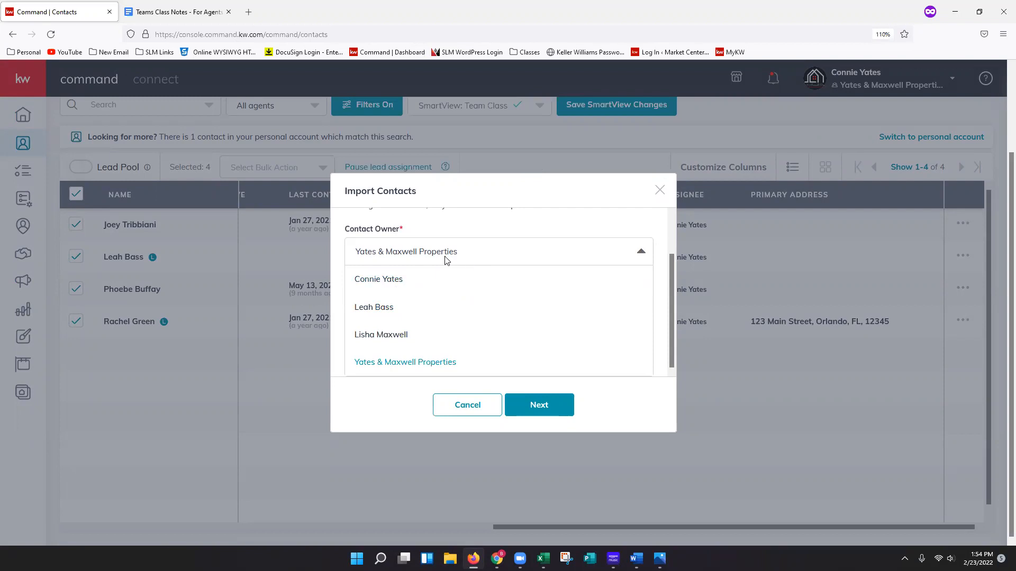
click(445, 240)
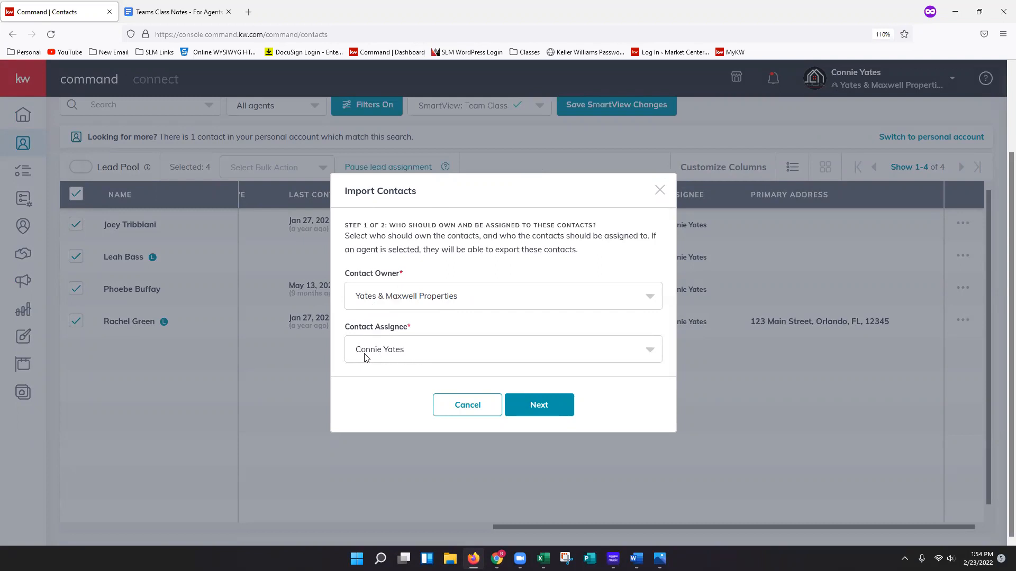
scroll(529, 371, up, 2)
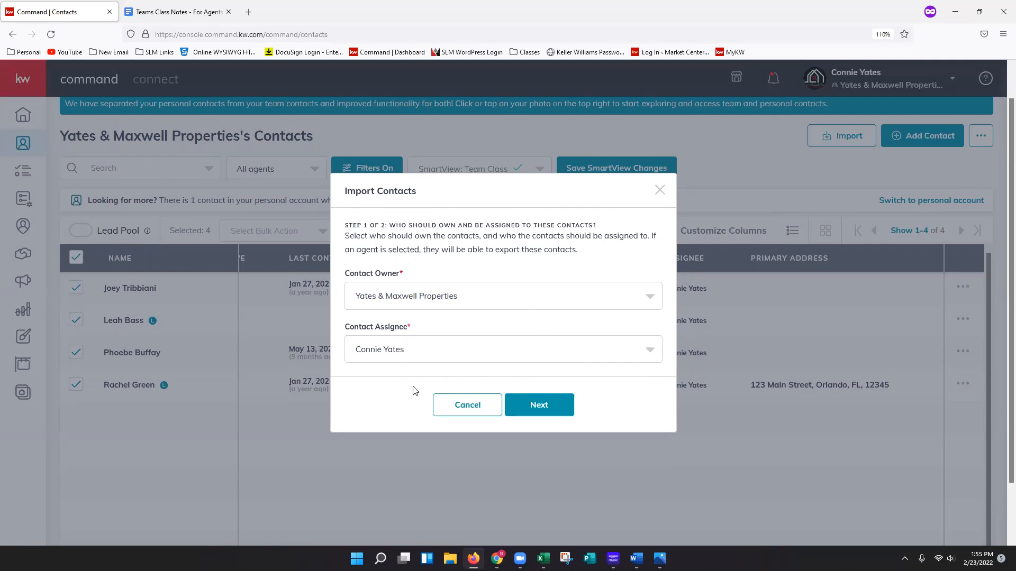
click(430, 297)
click(443, 275)
click(398, 352)
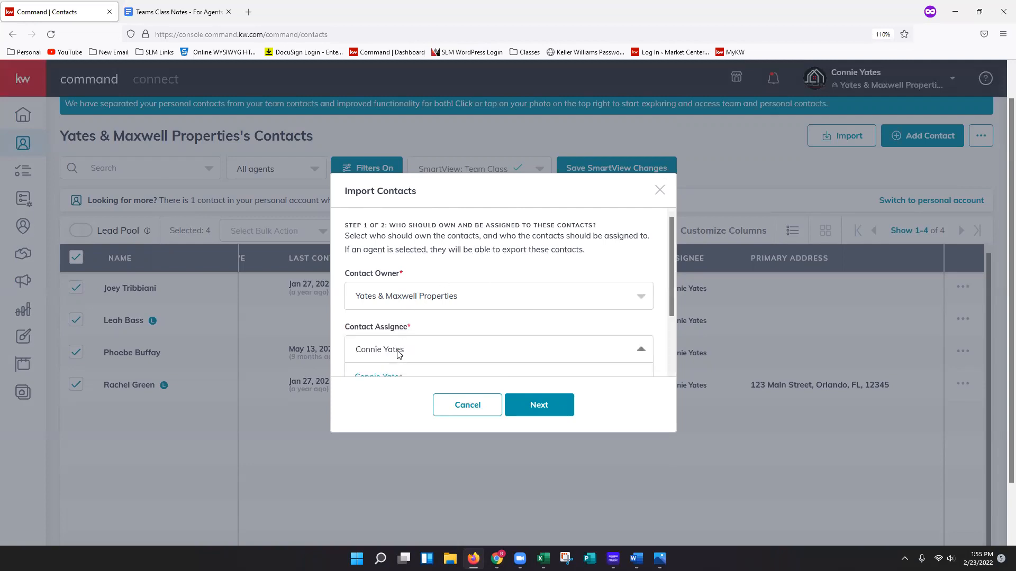
scroll(419, 358, down, 2)
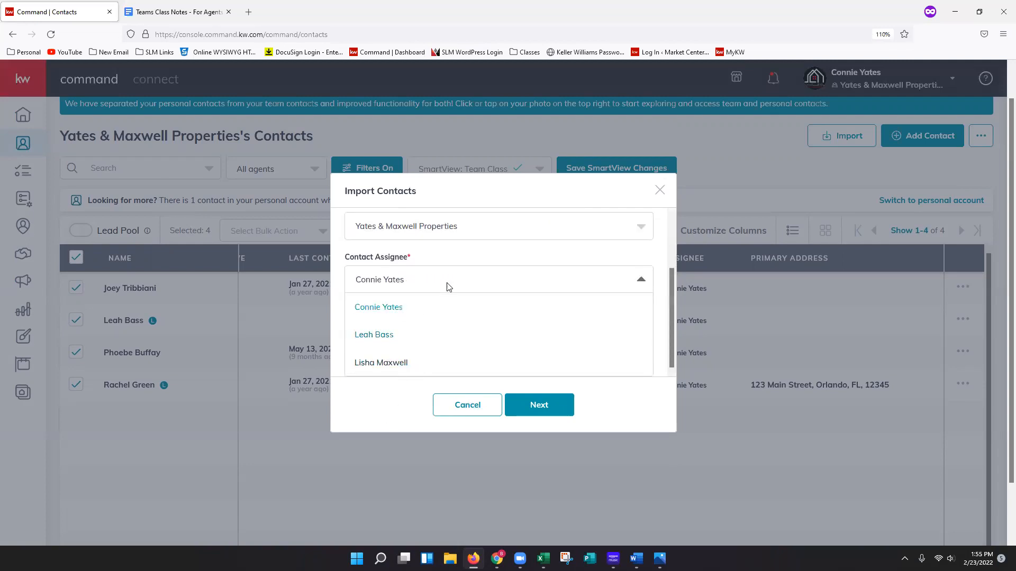
click(458, 255)
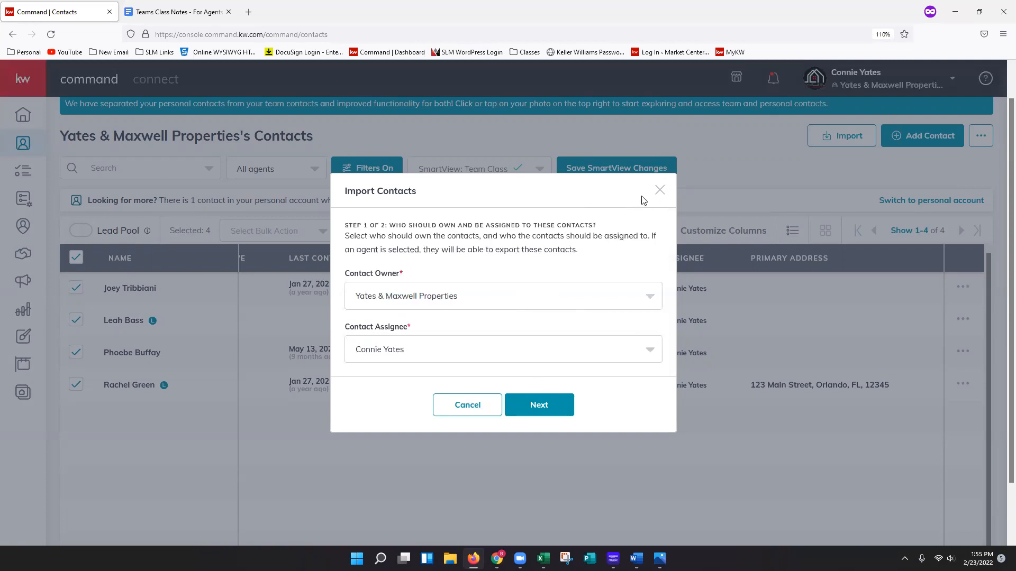
click(660, 191)
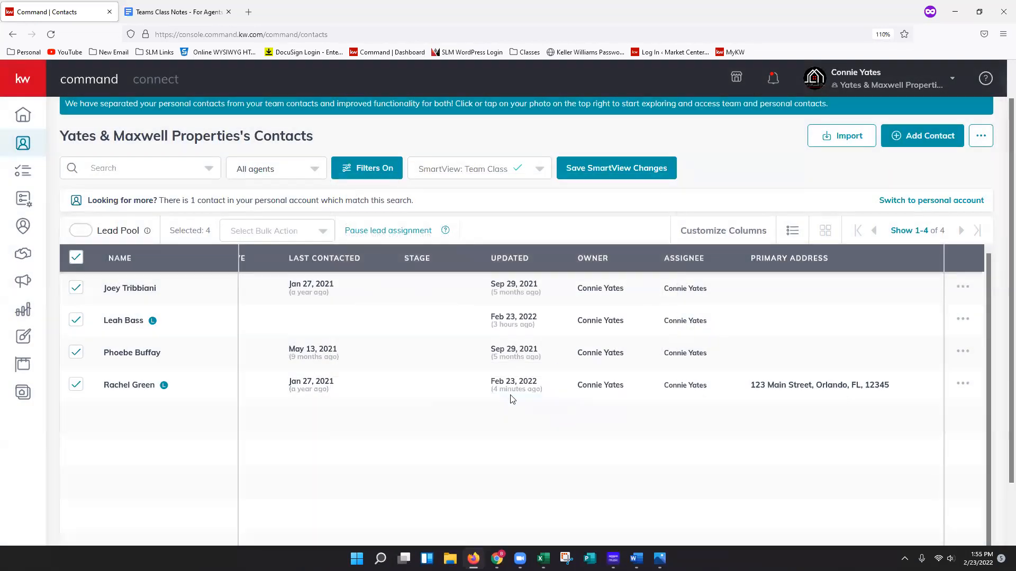
- Turn on the Lead Pool so the list shows its single unassigned lead
scroll(775, 341, left, 5)
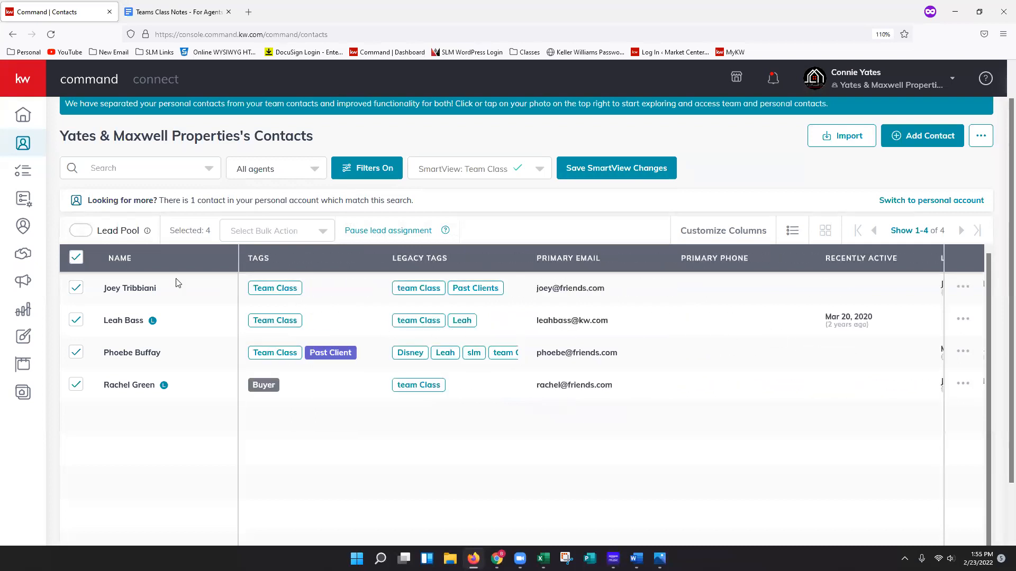
click(79, 231)
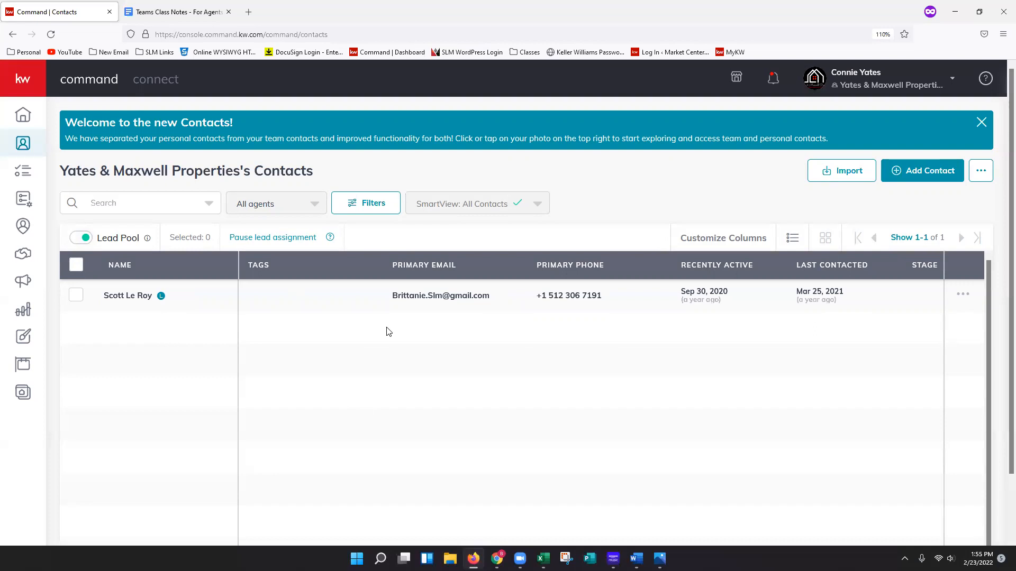
scroll(582, 294, right, 8)
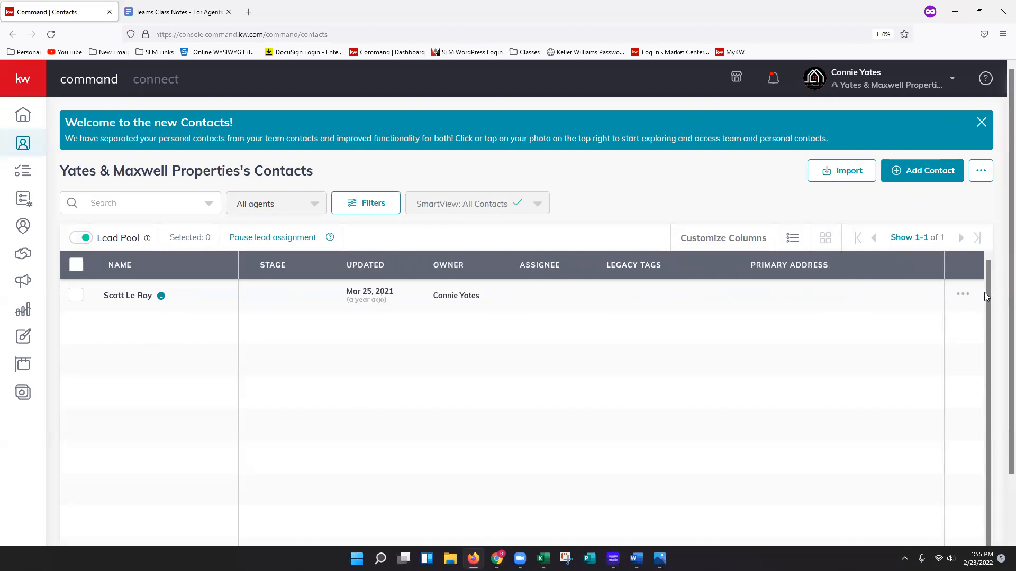
- Check the lone Lead Pool lead's row action options, then close them unchanged
click(963, 295)
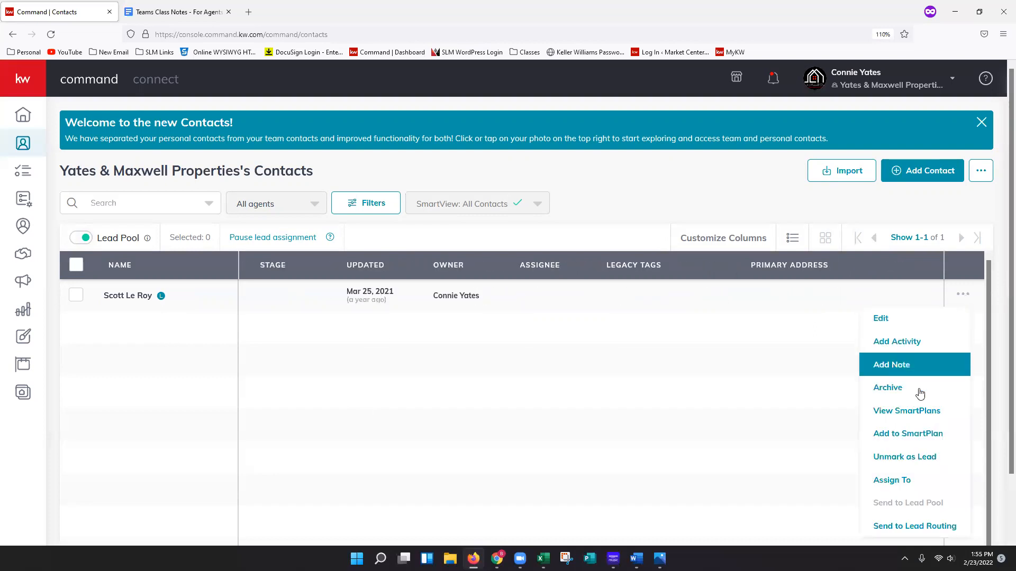
scroll(923, 439, down, 2)
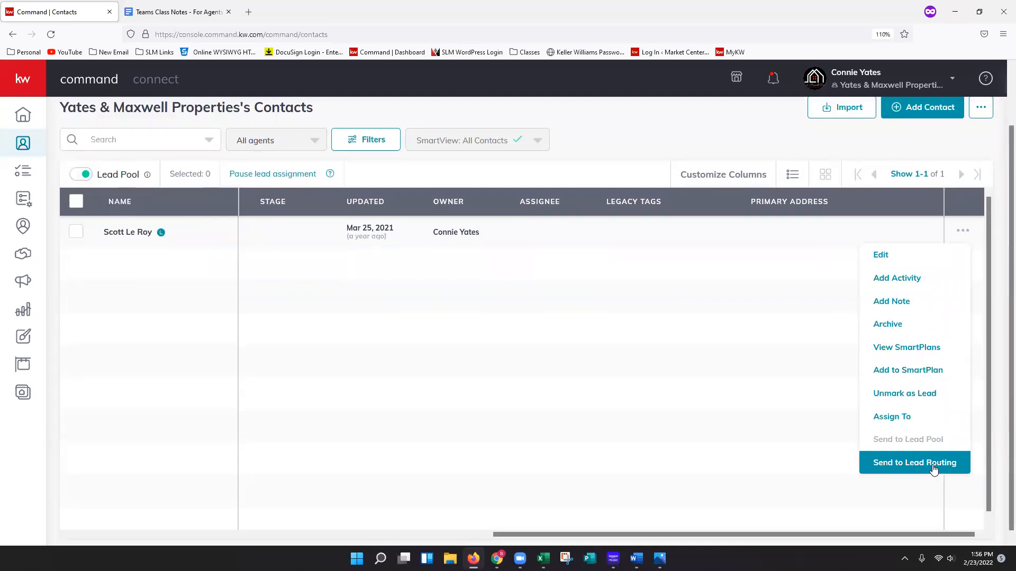
click(543, 360)
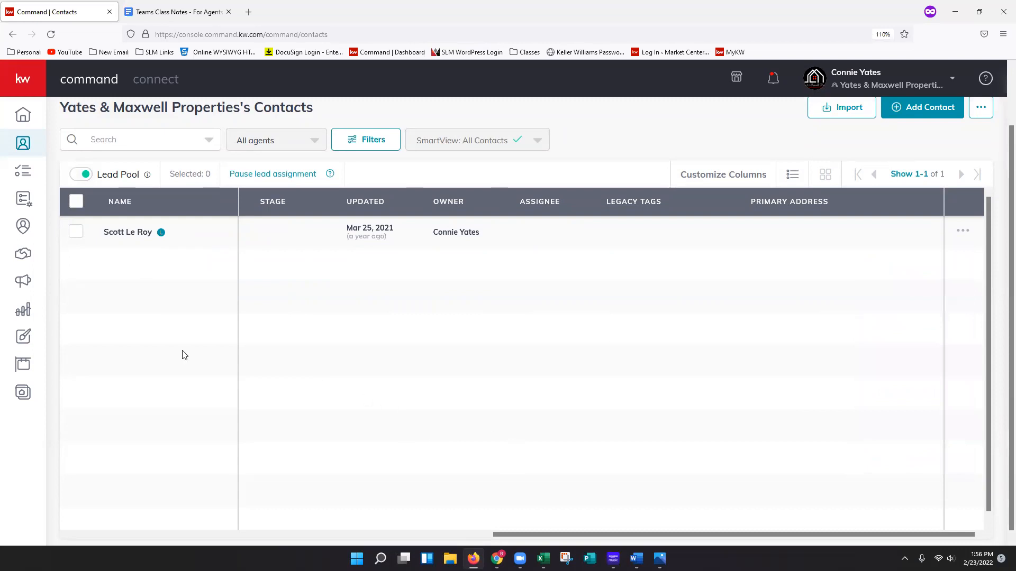
- Select the lead and scroll its bulk actions down to Send to Lead Routing
click(78, 205)
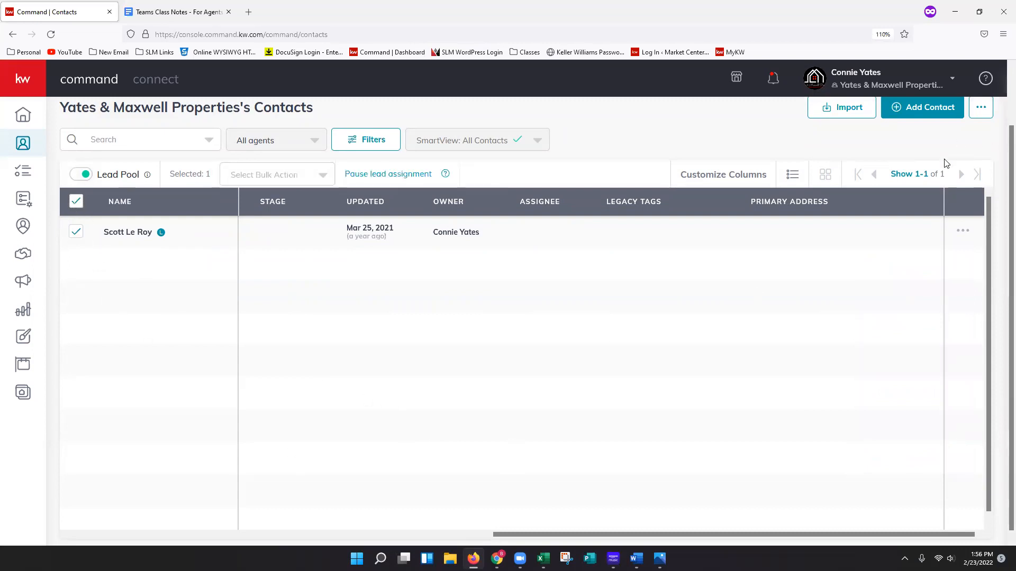
click(932, 176)
click(600, 343)
click(262, 175)
scroll(236, 374, down, 3)
scroll(235, 374, down, 1)
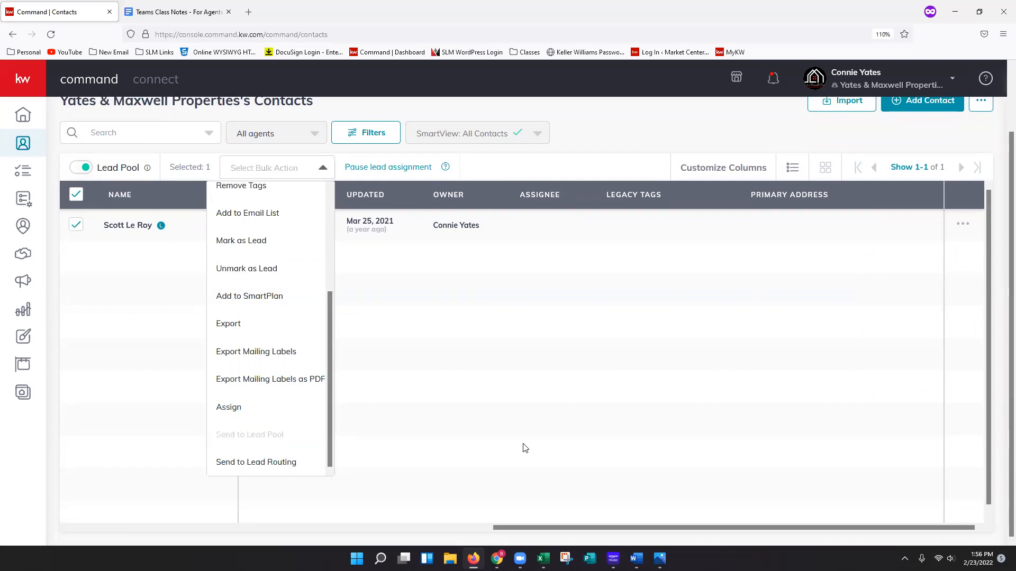
click(517, 354)
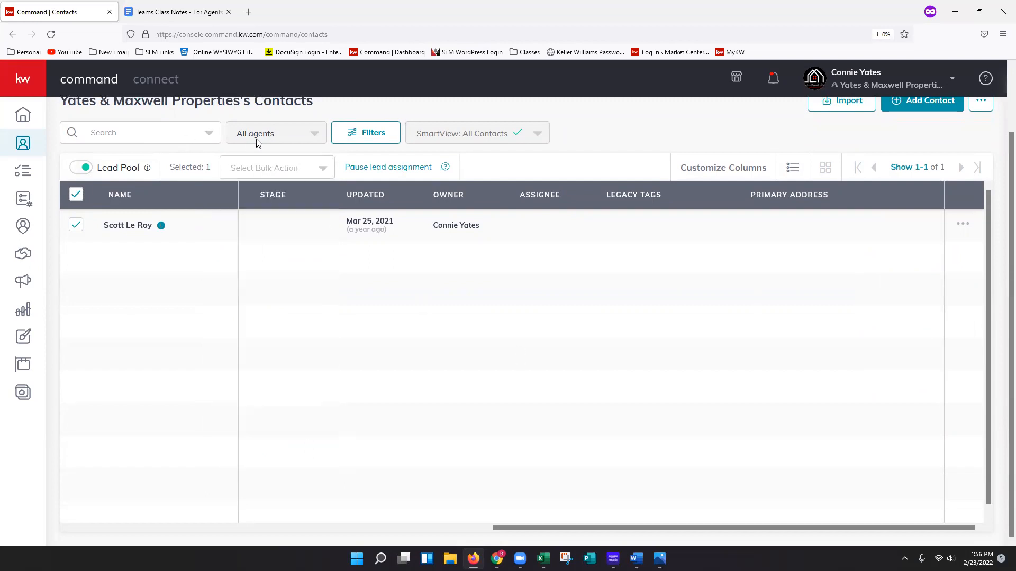
- Turn off Lead Pool and apply the Team Class SmartView to the contacts list
click(84, 167)
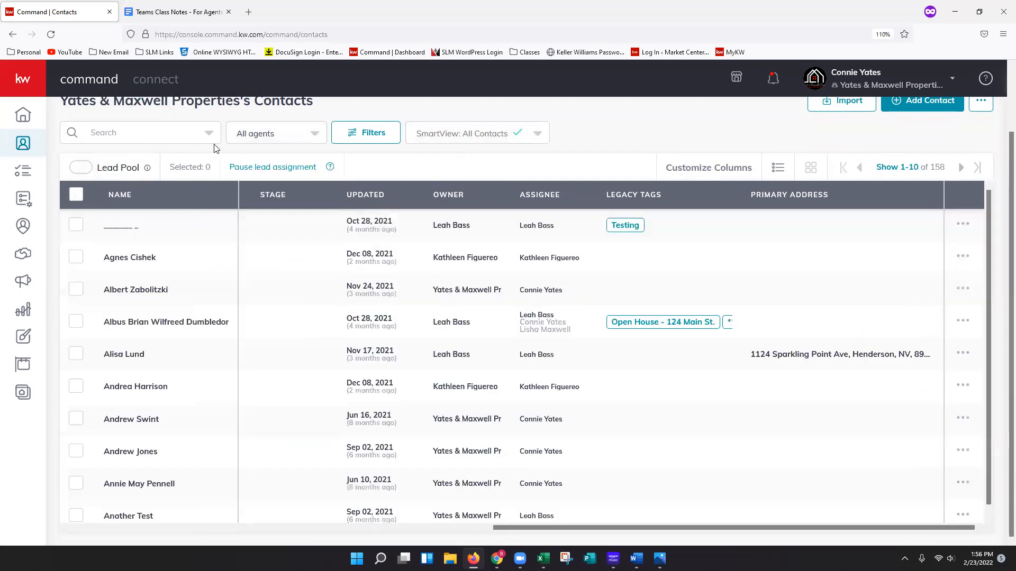
click(448, 133)
click(479, 264)
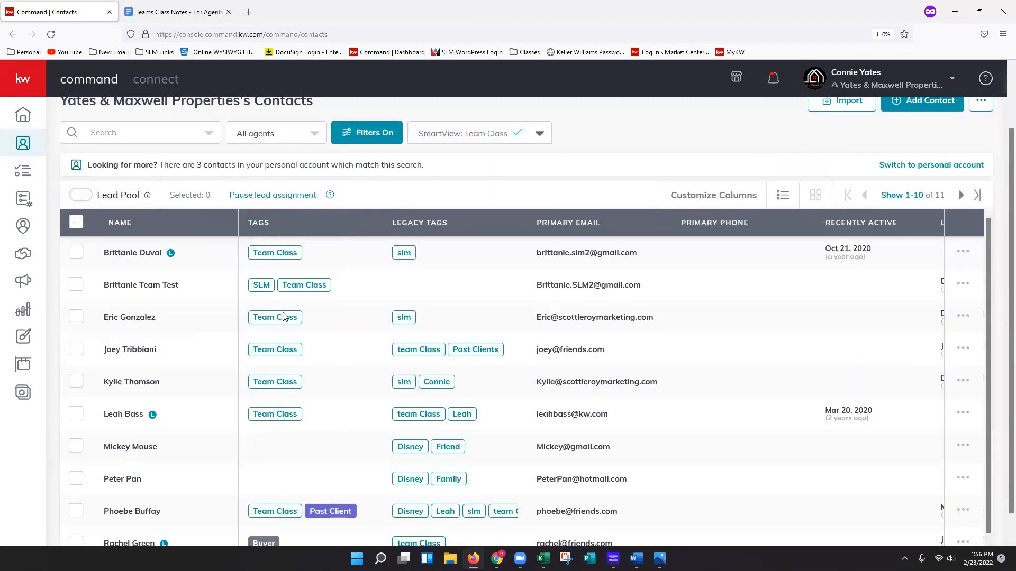
- Select all 11 contacts to review the bulk action options, then deselect them
click(75, 225)
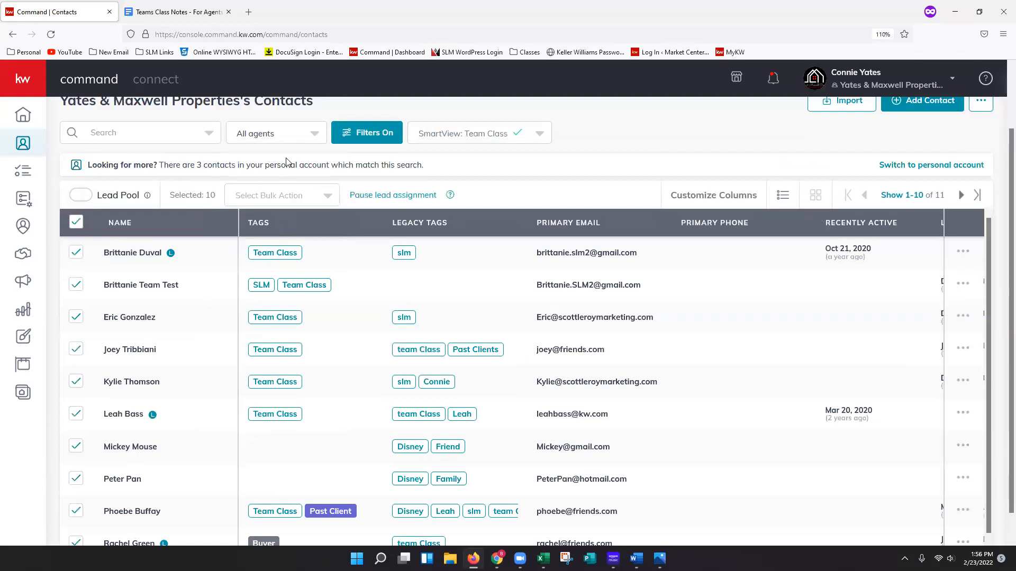
click(276, 196)
scroll(295, 310, down, 3)
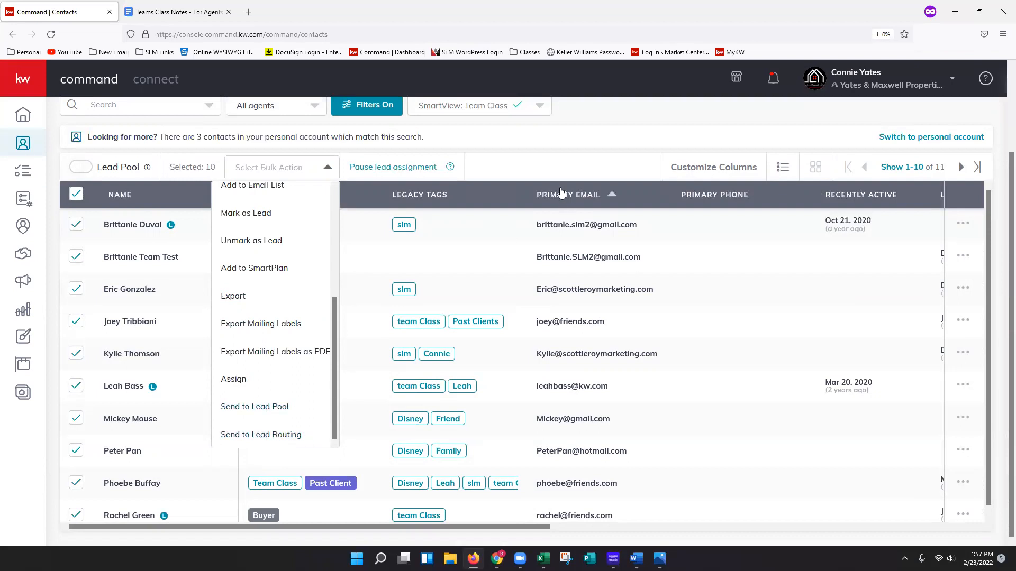
click(562, 170)
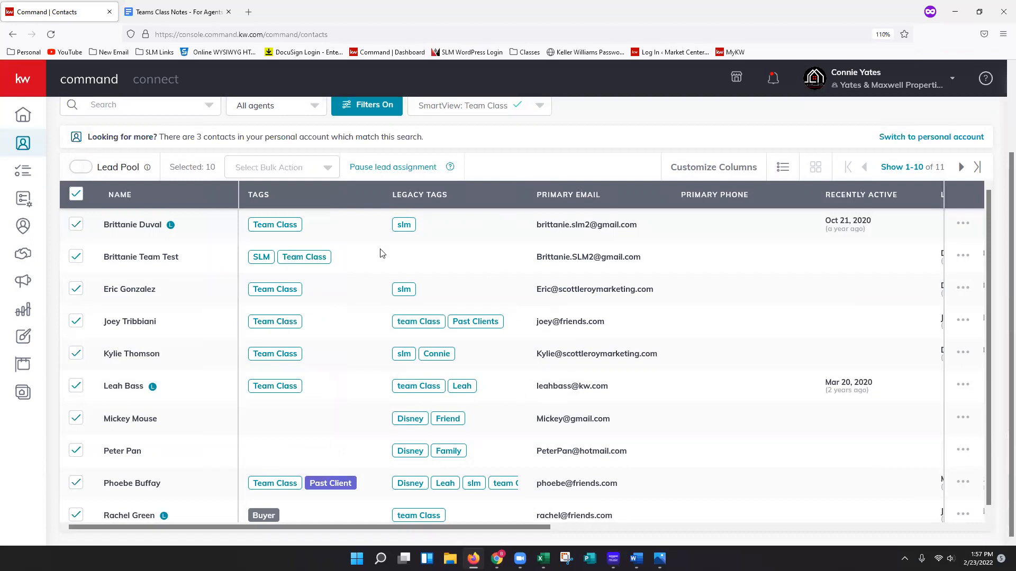
click(76, 194)
scroll(199, 173, up, 3)
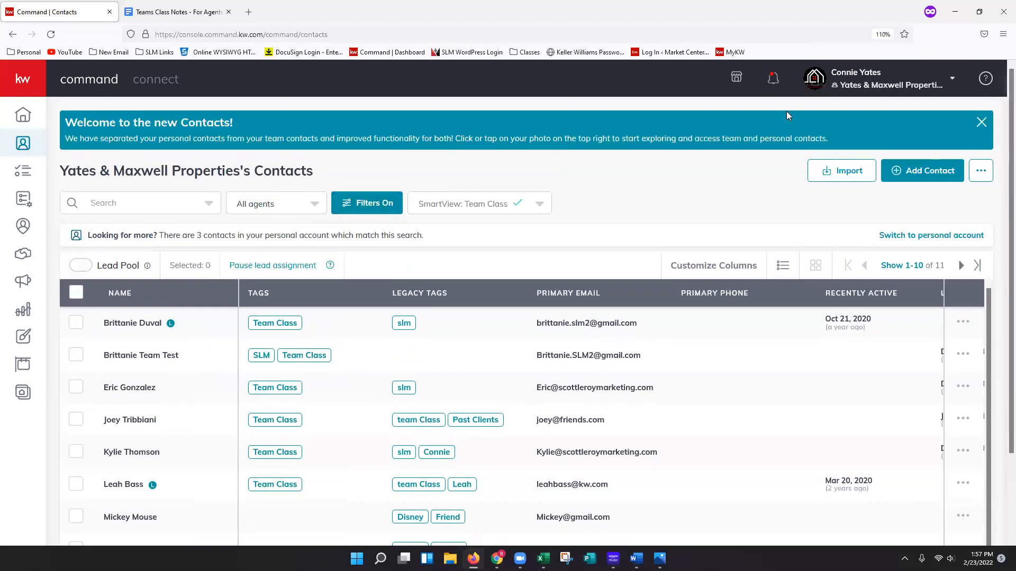
- Review the Ownership and Assignees filters without changes, then show the All agents list
click(363, 207)
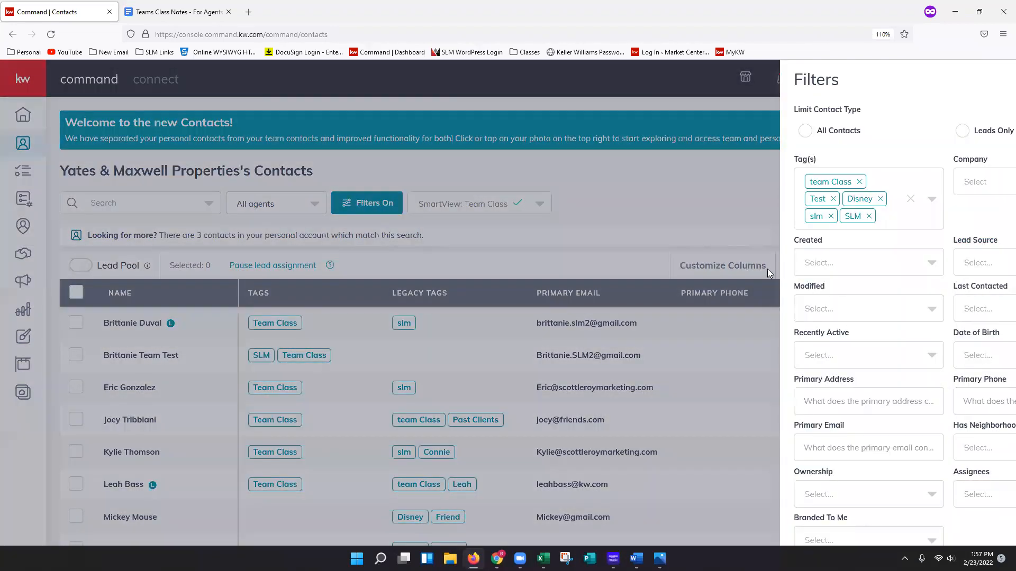
scroll(777, 279, down, 3)
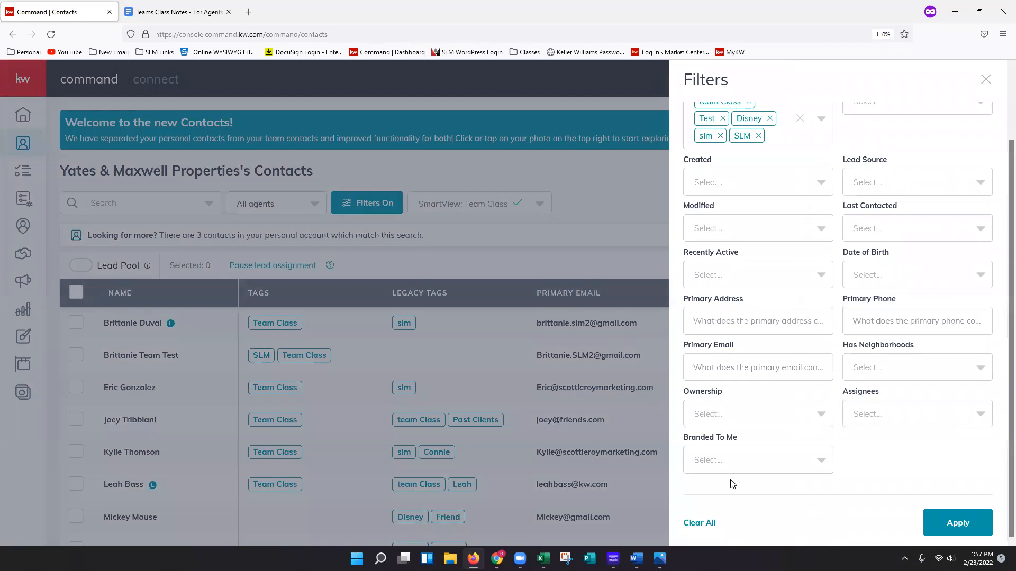
click(714, 418)
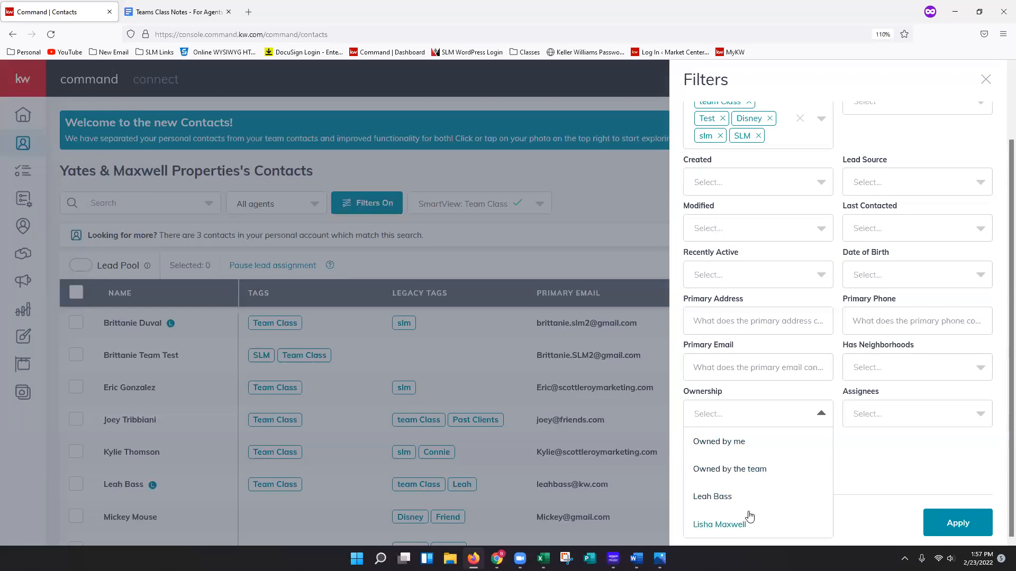
click(884, 408)
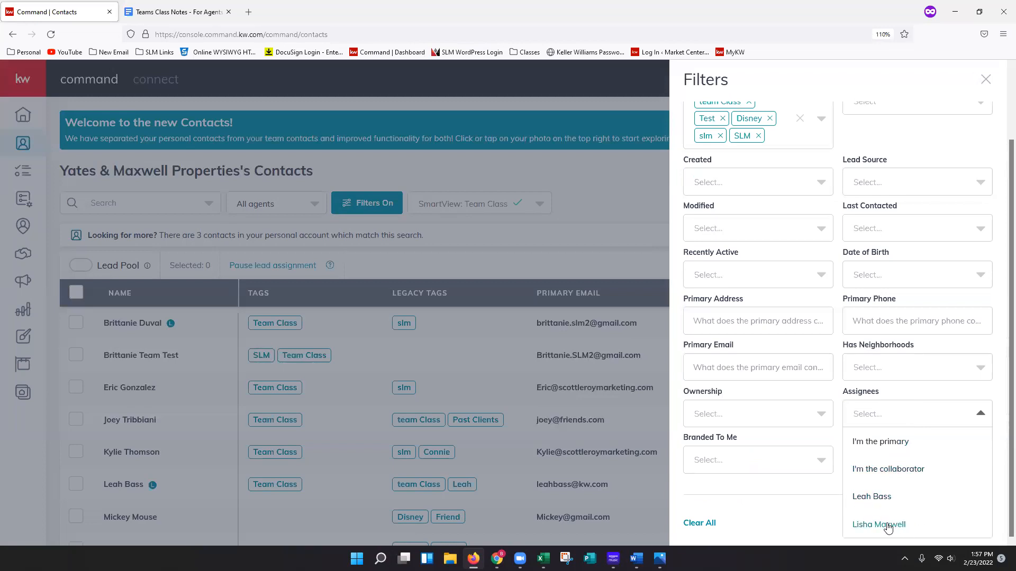
click(785, 522)
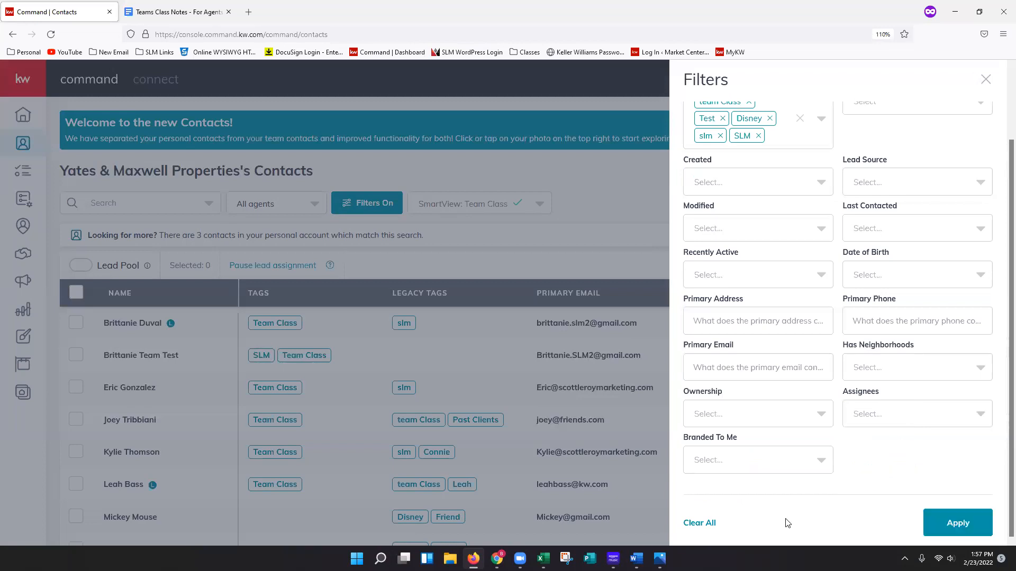
click(986, 80)
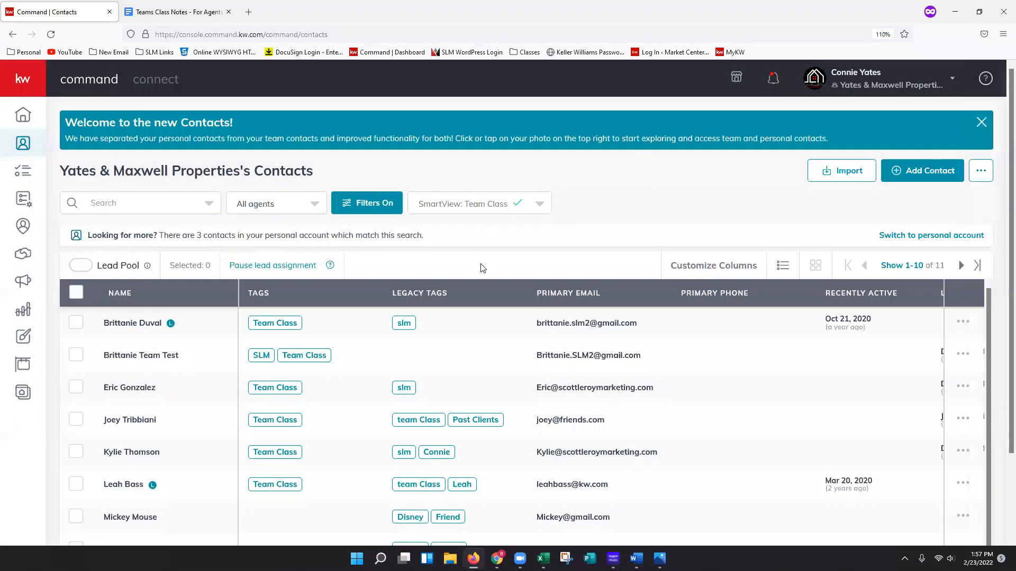
click(274, 208)
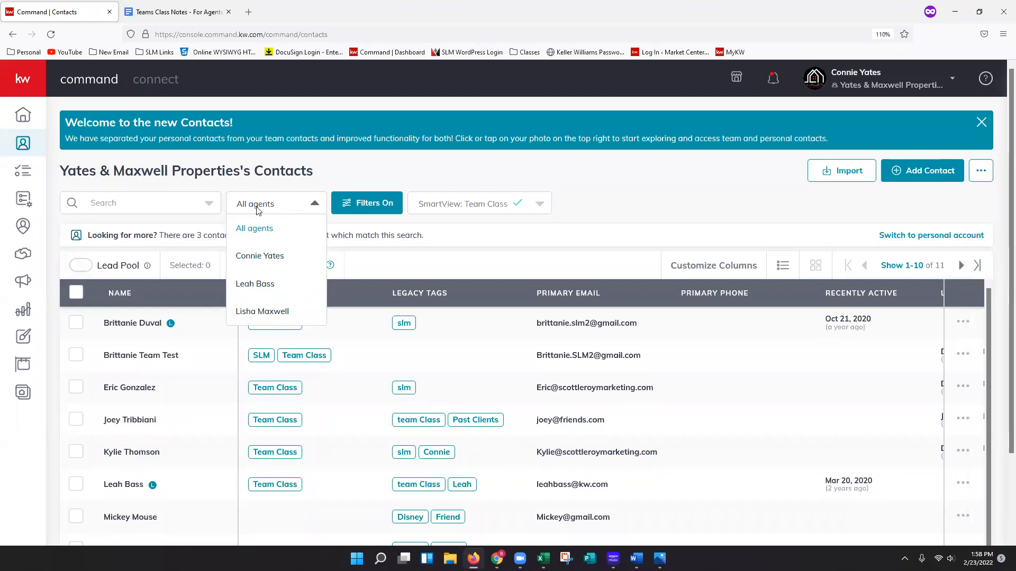
- Filter Team Class contacts by each of three agents, keeping the last, which shows none
click(266, 262)
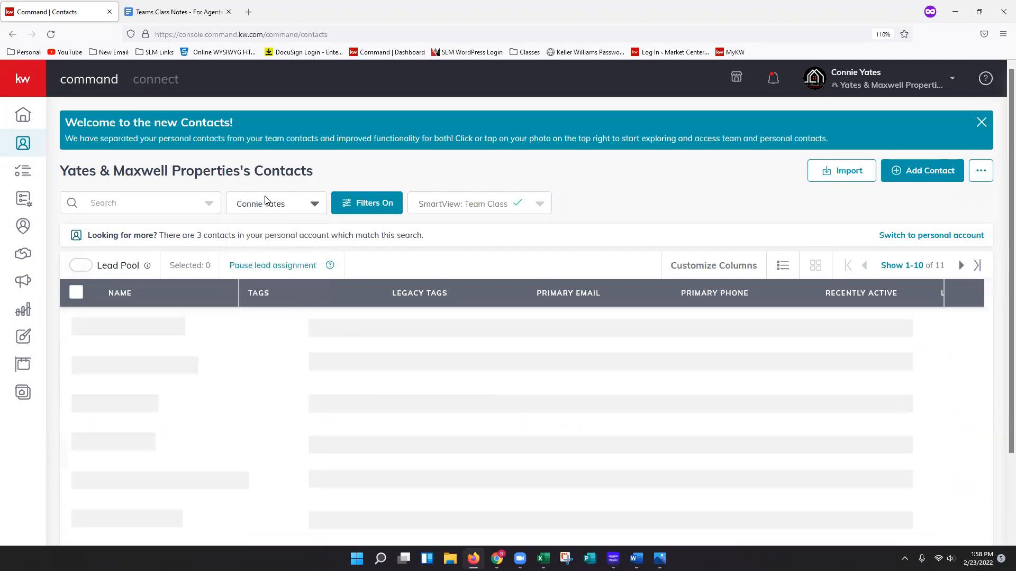
click(267, 203)
click(255, 284)
click(261, 207)
click(273, 312)
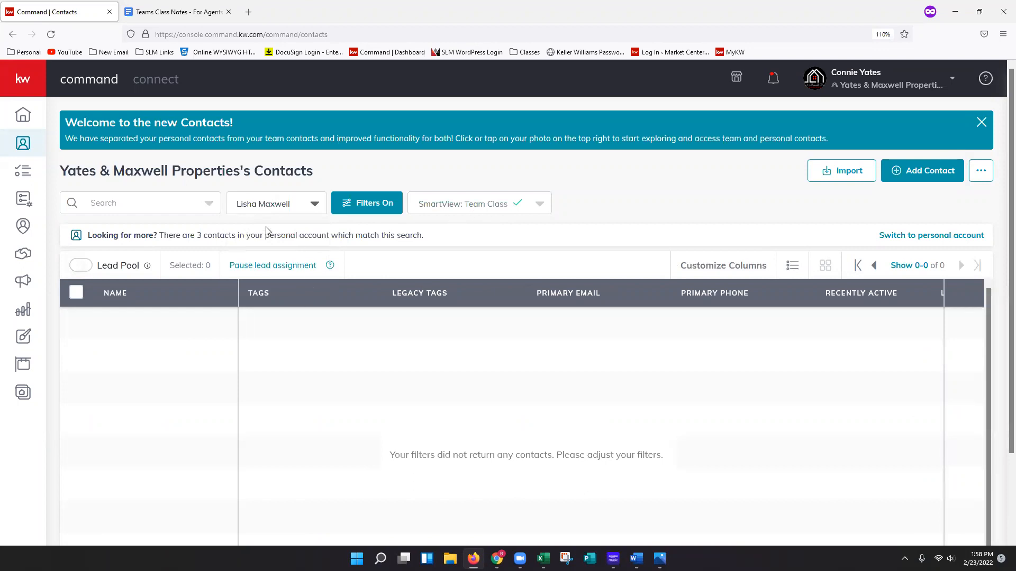
click(269, 210)
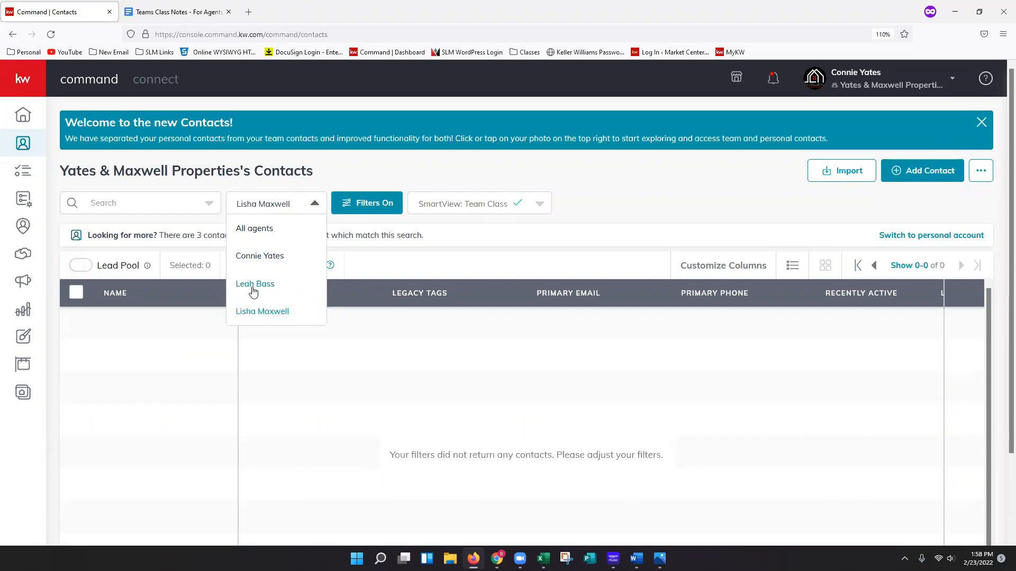
click(492, 179)
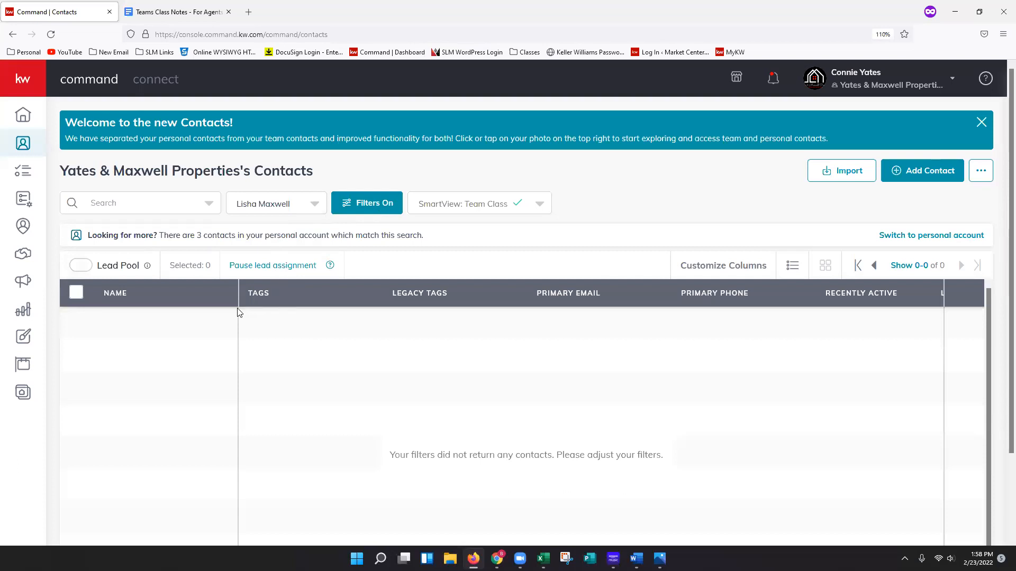
- Show the Opportunities dashboard with Listings $230,482.00 and Buyers $43,484.25 GCI; check the account menu
click(22, 259)
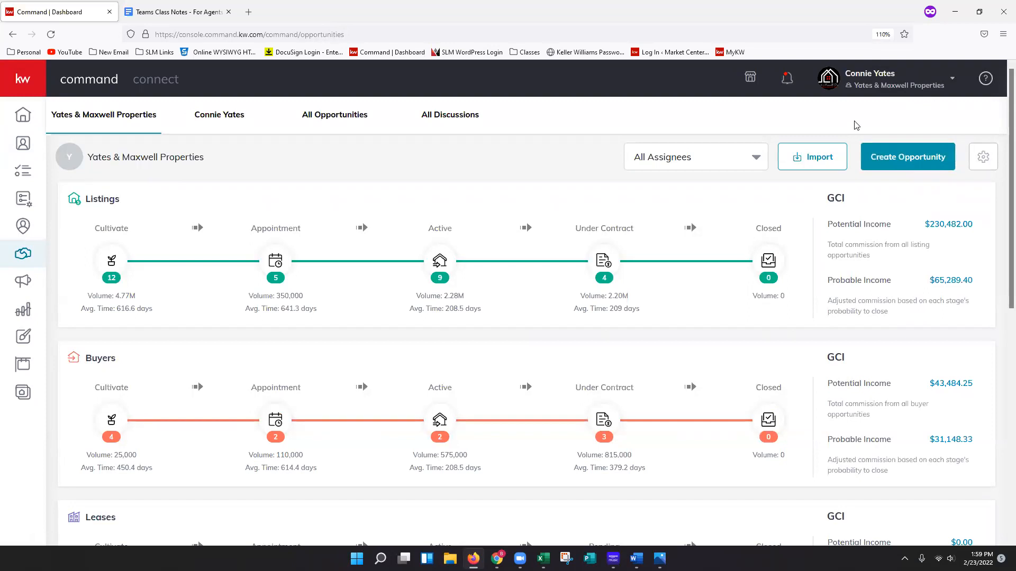
click(860, 81)
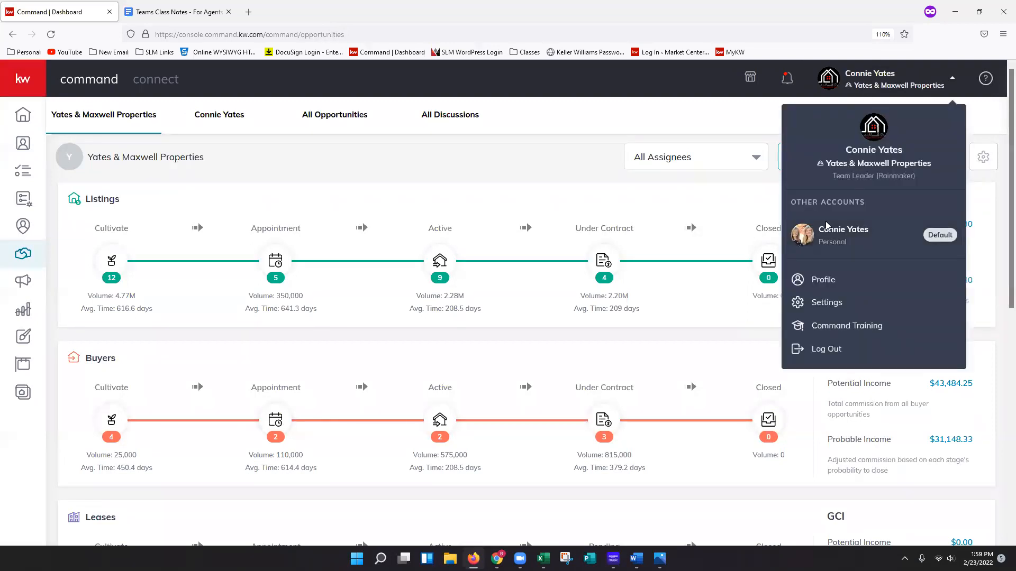
click(554, 154)
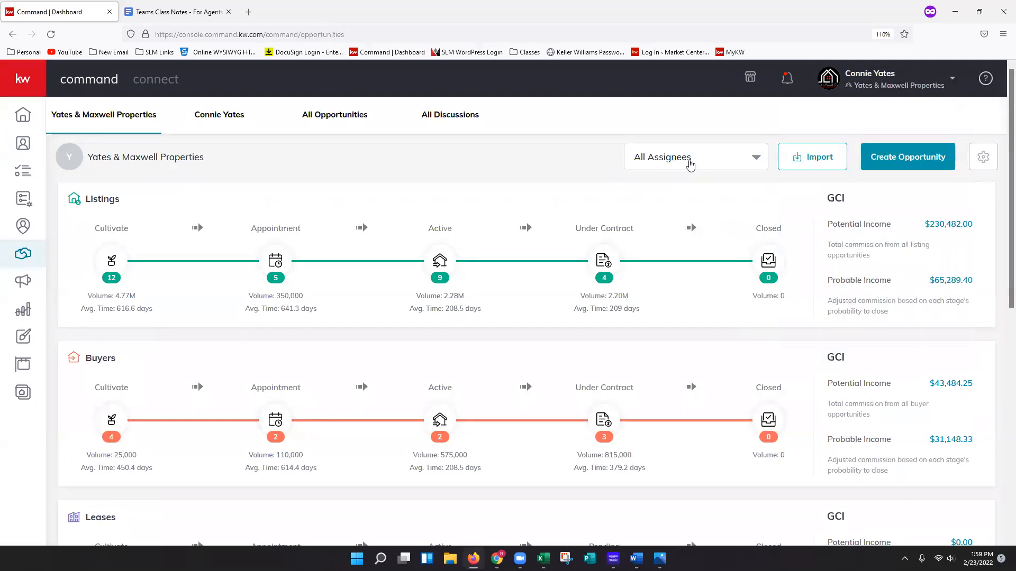
click(879, 86)
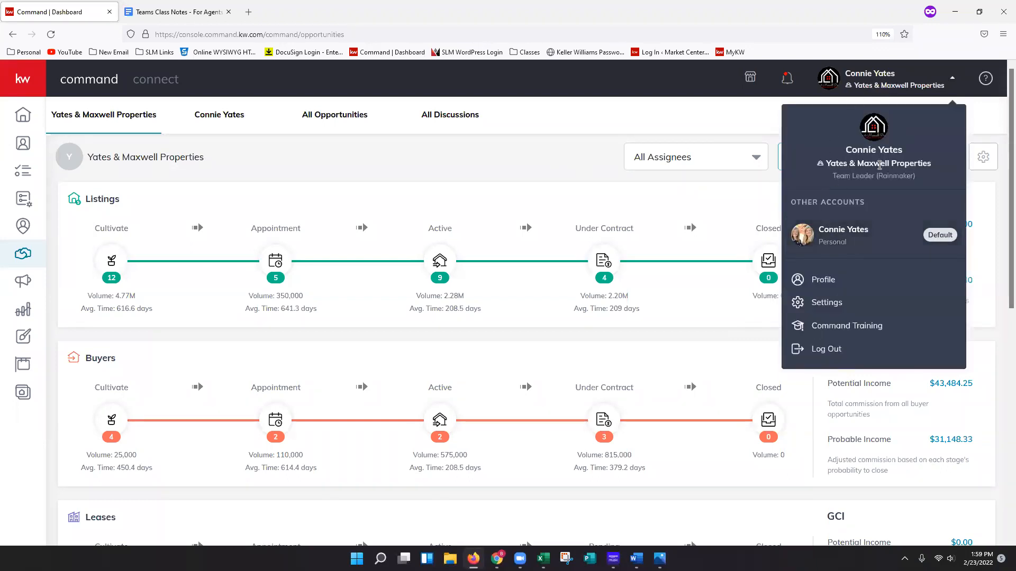
click(564, 173)
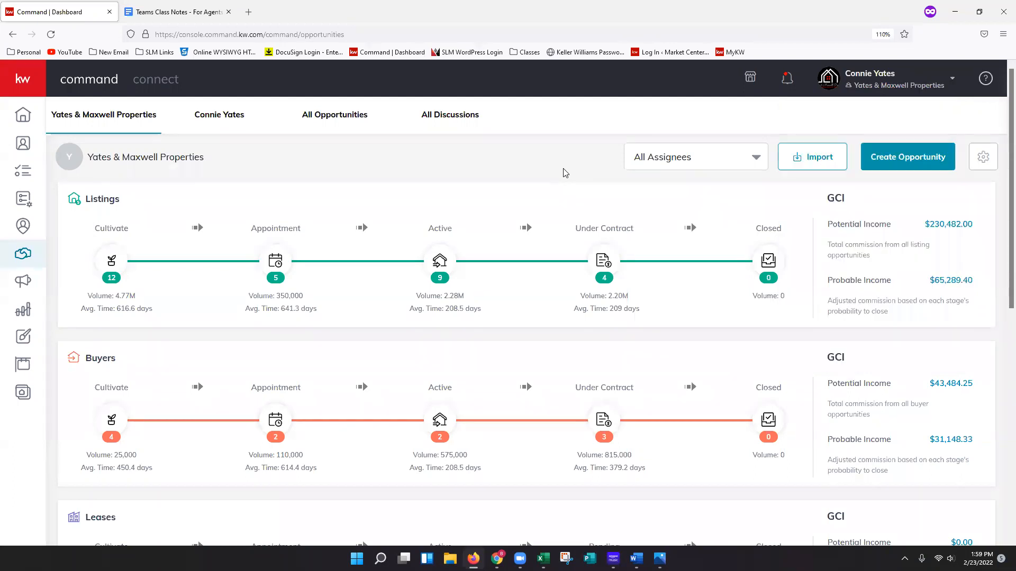
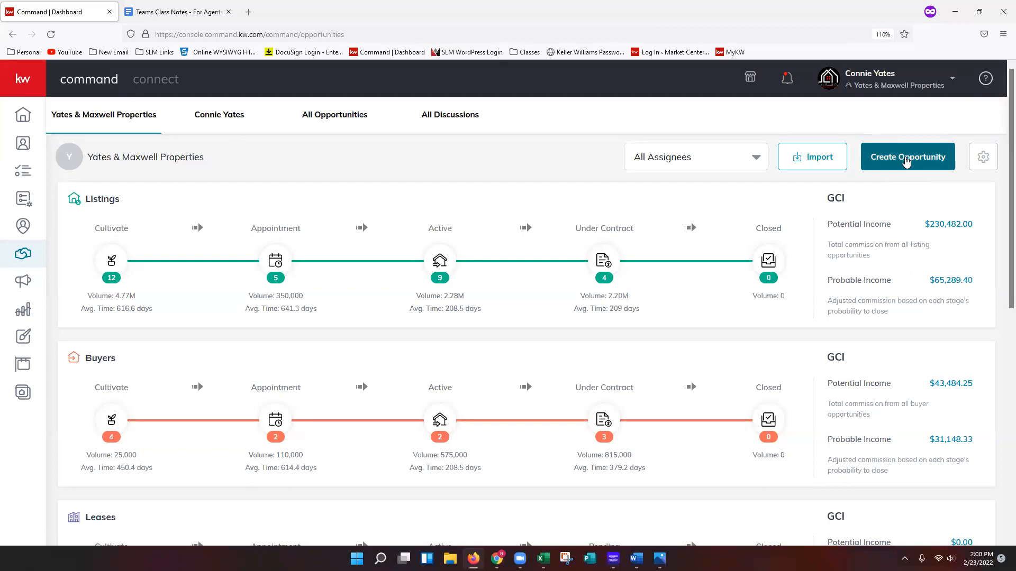
- Start a new opportunity from the team opportunities pipeline dashboard
click(908, 164)
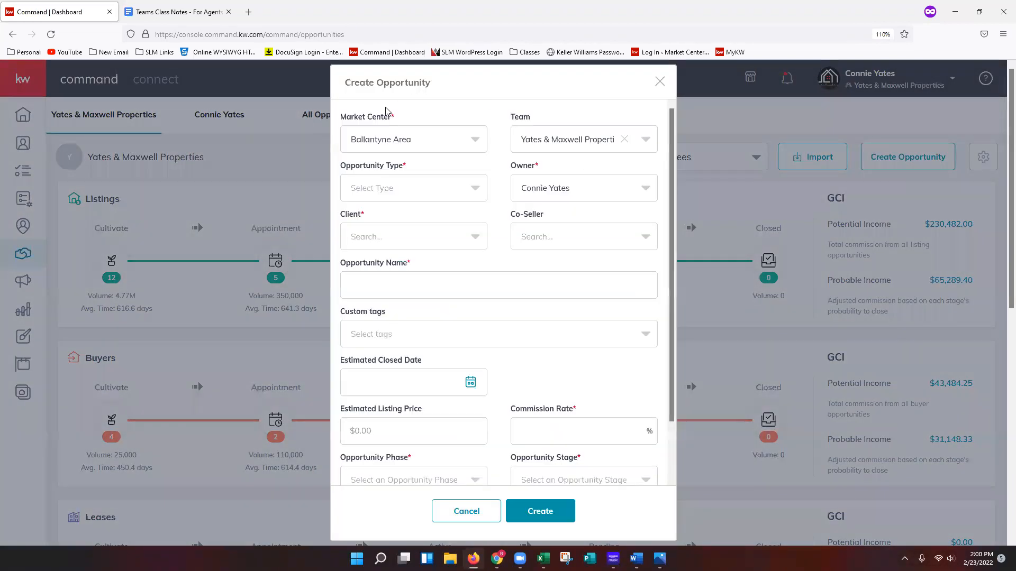
- Review Market Center choices, clear and re-select the team, then view the Owner options
click(443, 144)
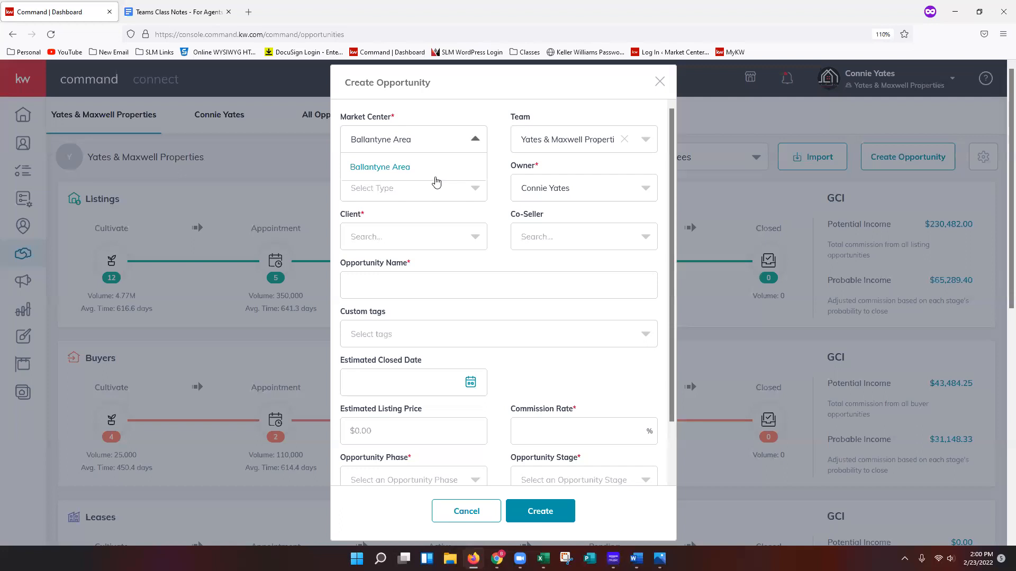
click(568, 144)
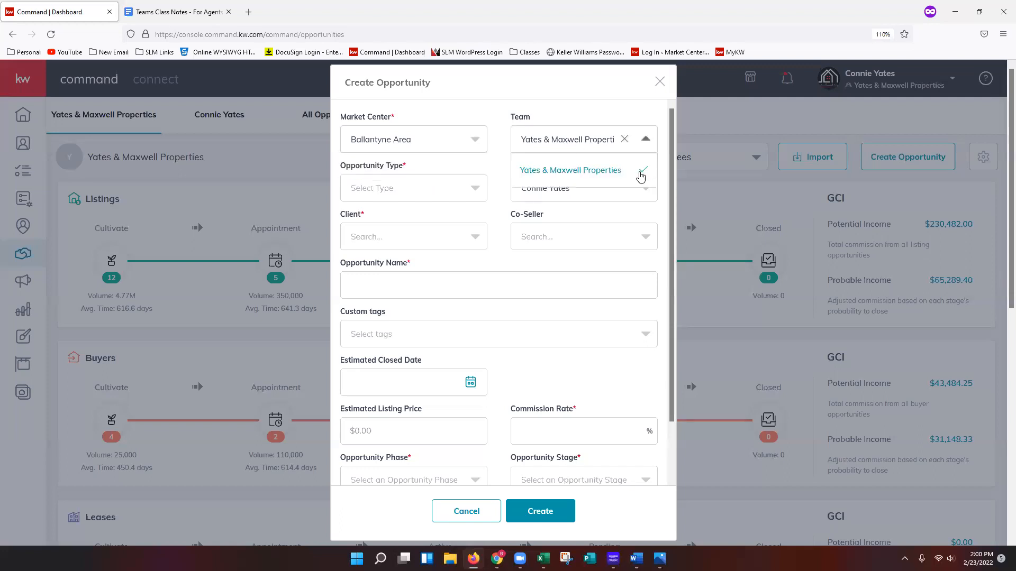
click(625, 140)
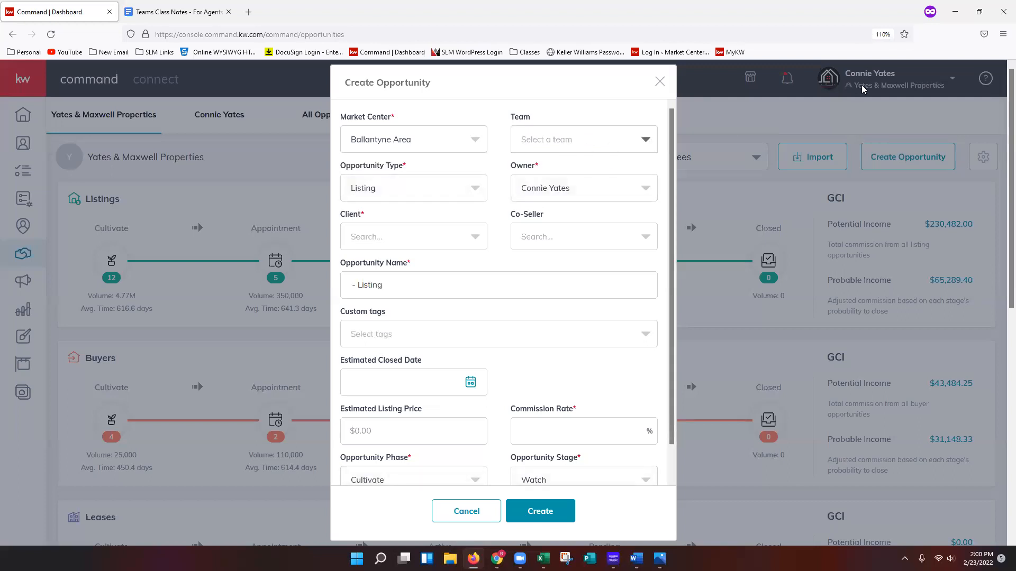
click(604, 145)
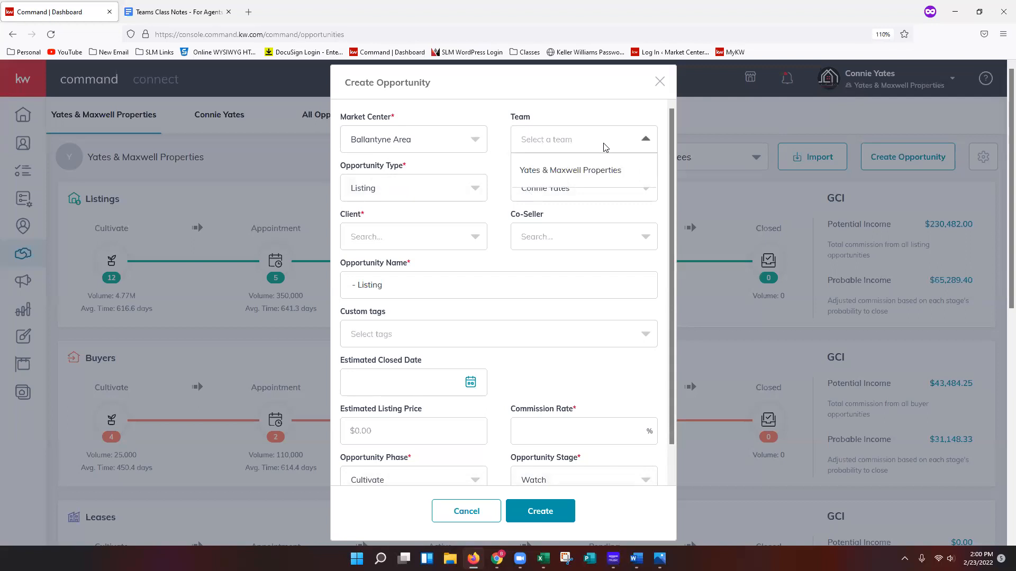
click(604, 167)
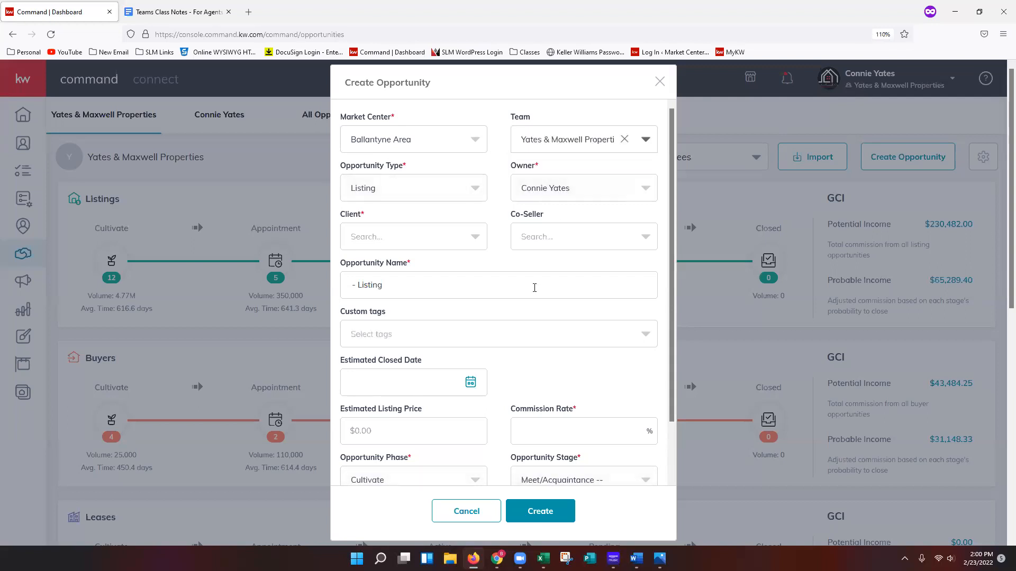
click(624, 140)
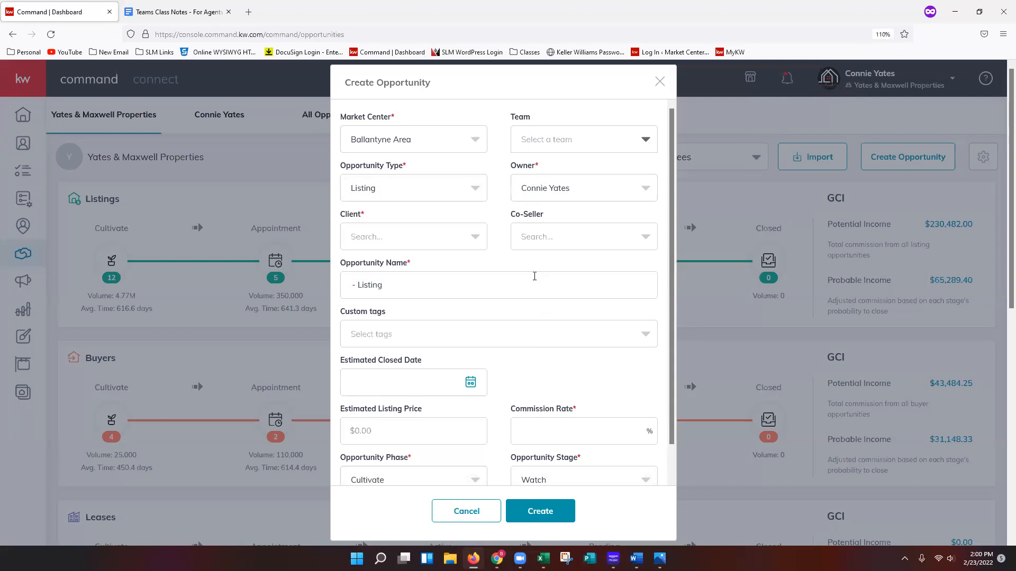
click(584, 144)
click(574, 170)
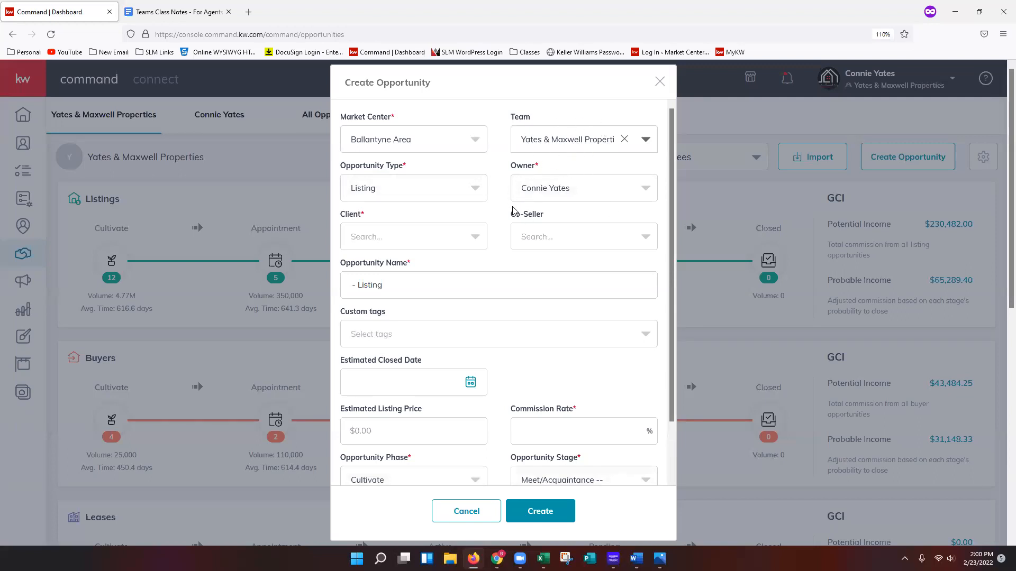
click(586, 193)
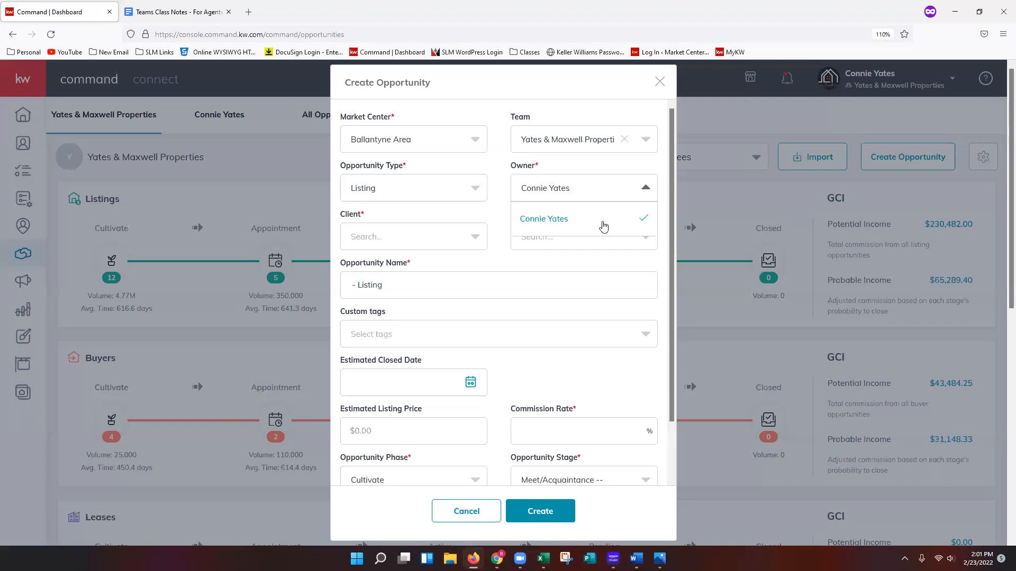
- Keep Listing as the opportunity type
click(452, 212)
click(418, 192)
click(418, 191)
click(418, 191)
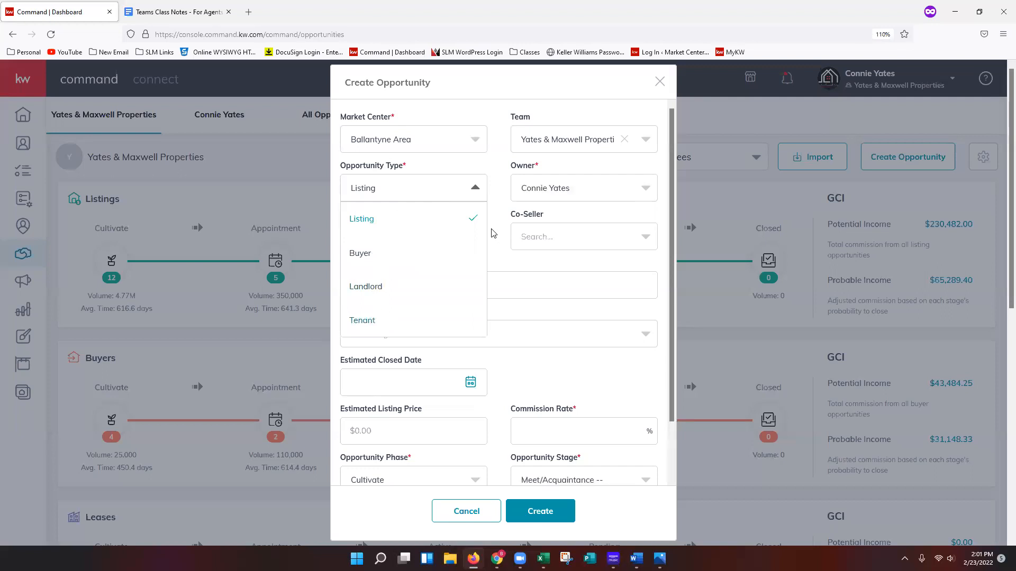
click(506, 256)
- Choose the client contact and append '(Test)' to the opportunity name
click(377, 243)
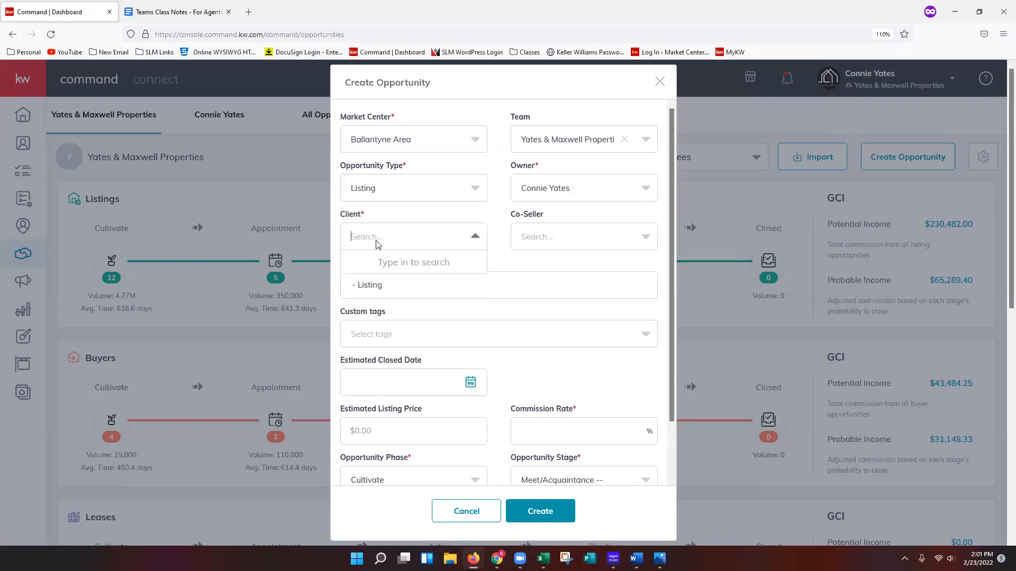
text(Rachel Gree)
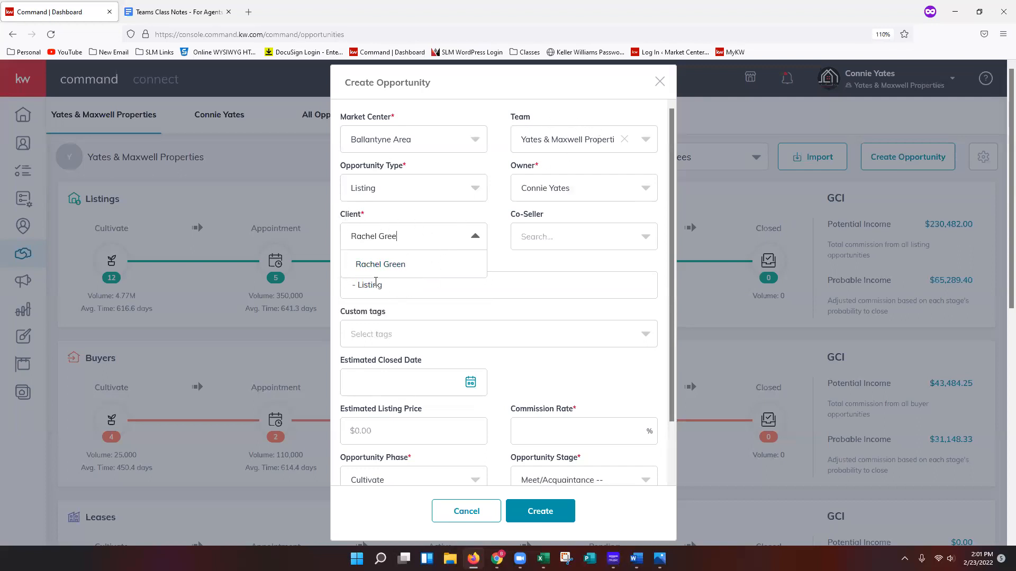
click(392, 265)
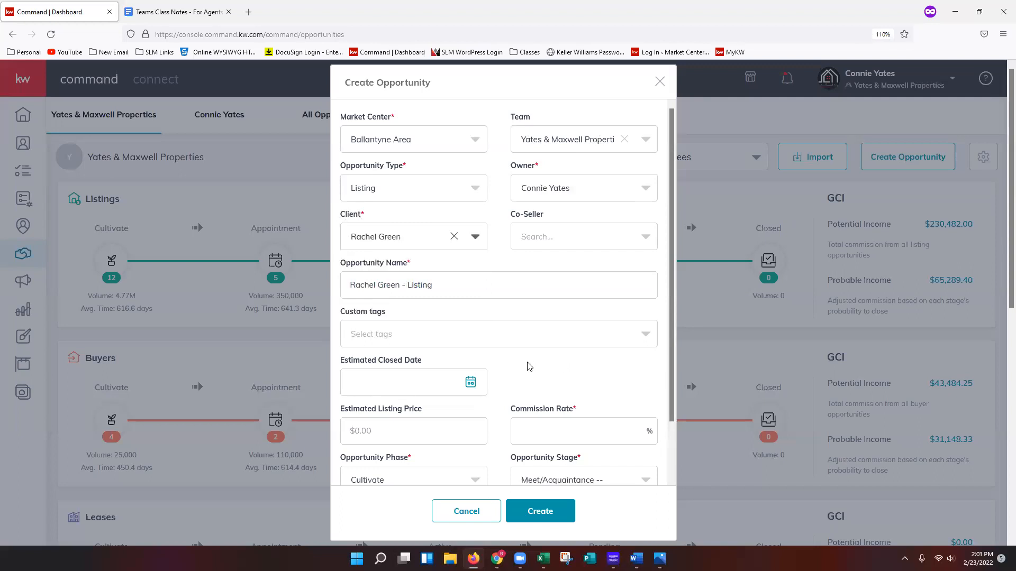
scroll(530, 366, down, 2)
text(Test))
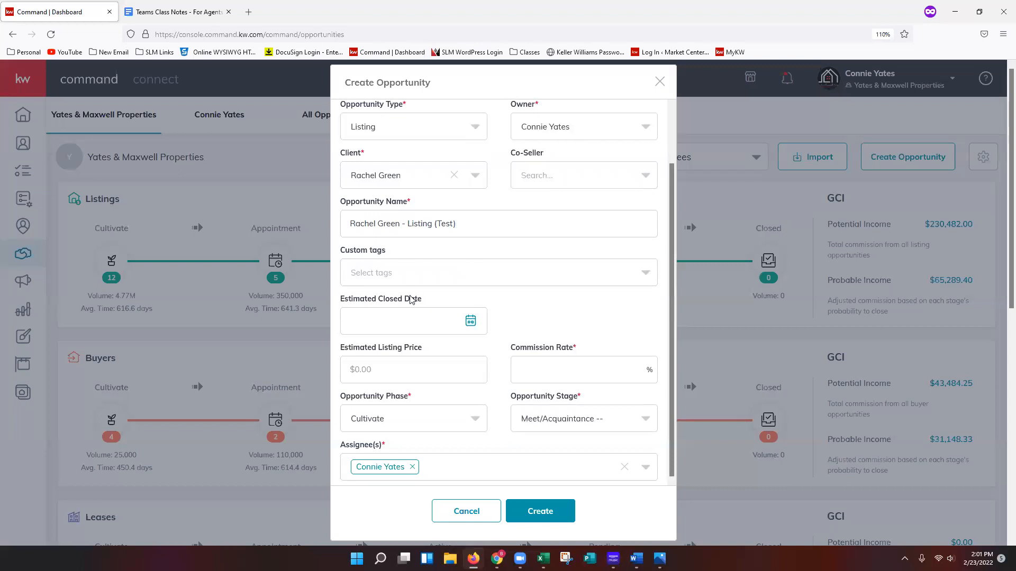
- Enter a 5% commission rate and keep Cultivate phase with Meet/Acquaintance stage
scroll(593, 297, down, 1)
click(548, 361)
text(5)
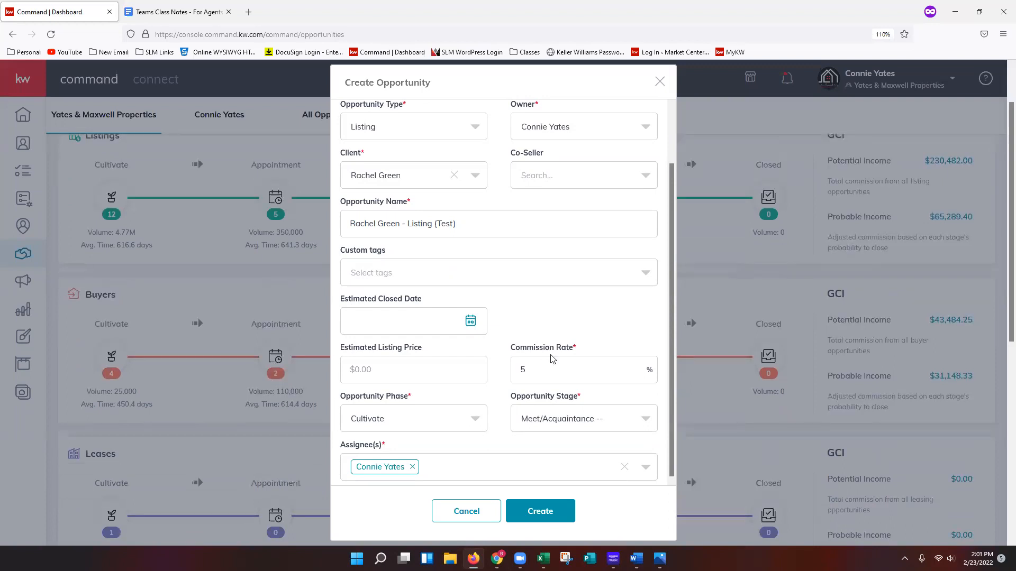
click(388, 423)
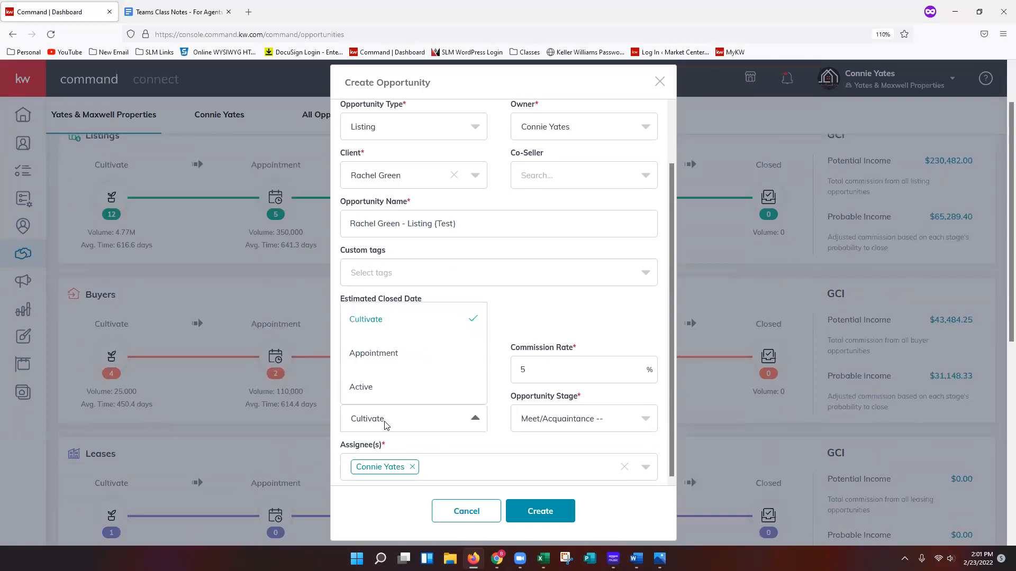
click(559, 422)
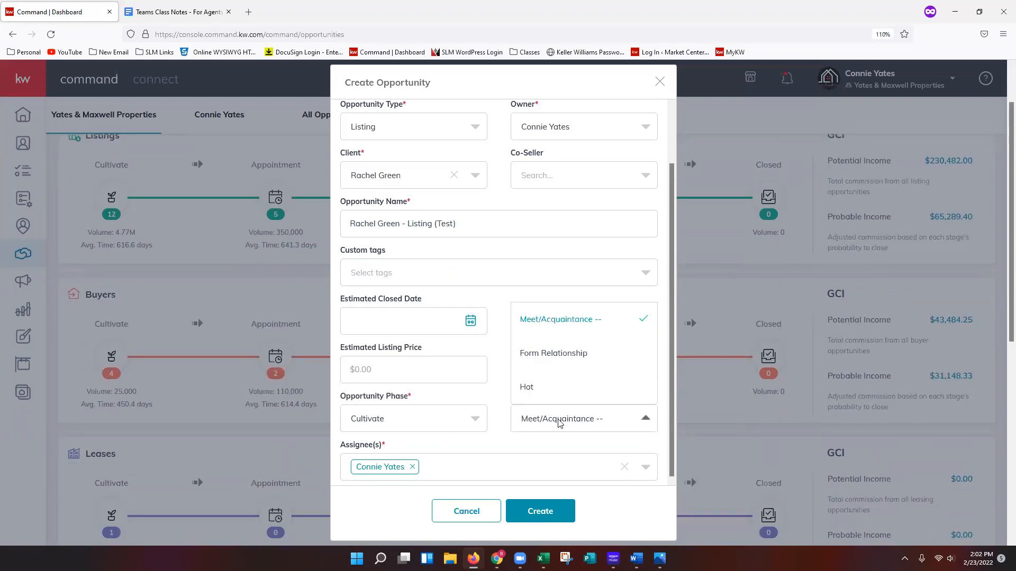
click(501, 400)
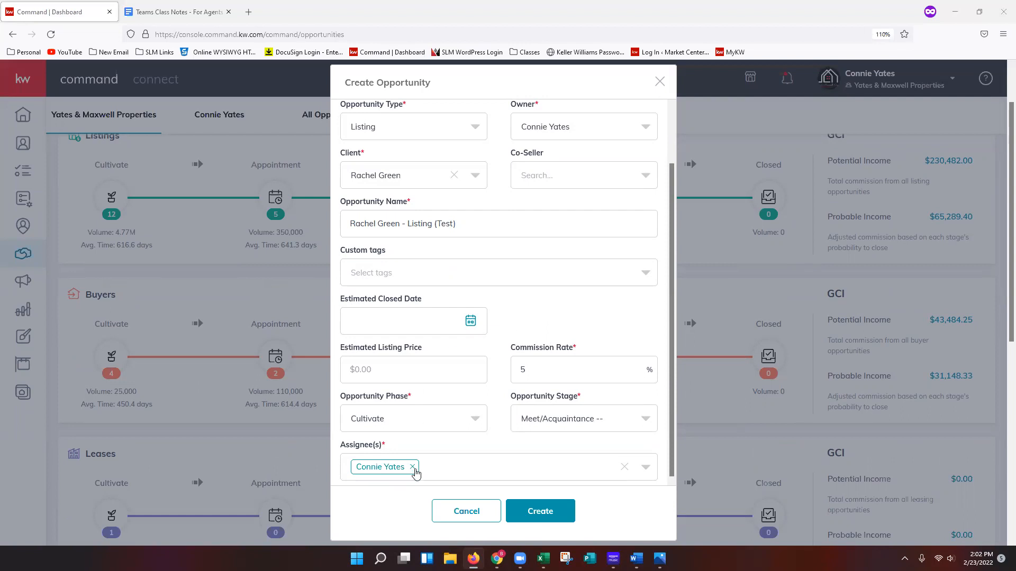
- Add a second team member to the opportunity's assignees
click(472, 470)
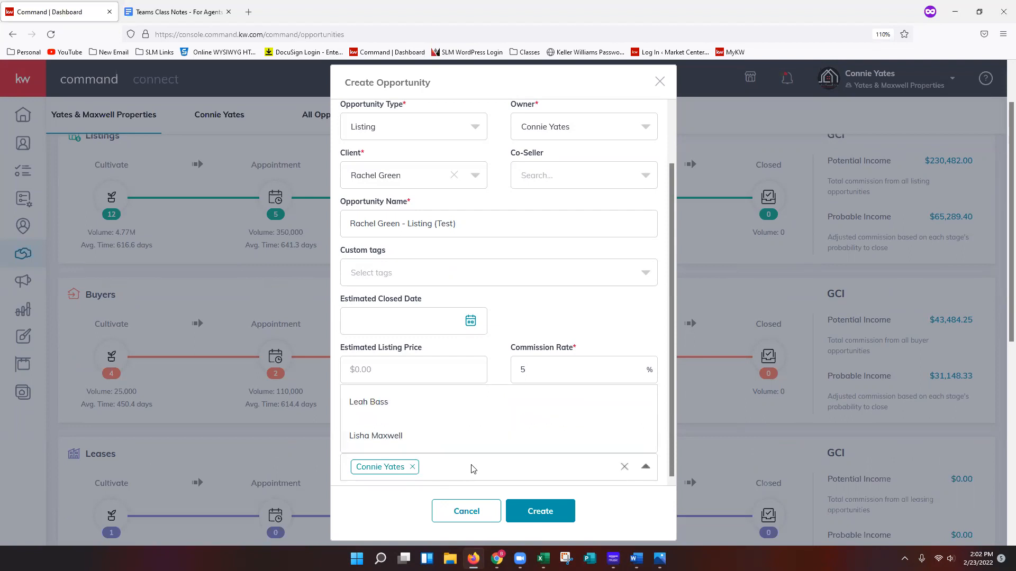
click(382, 405)
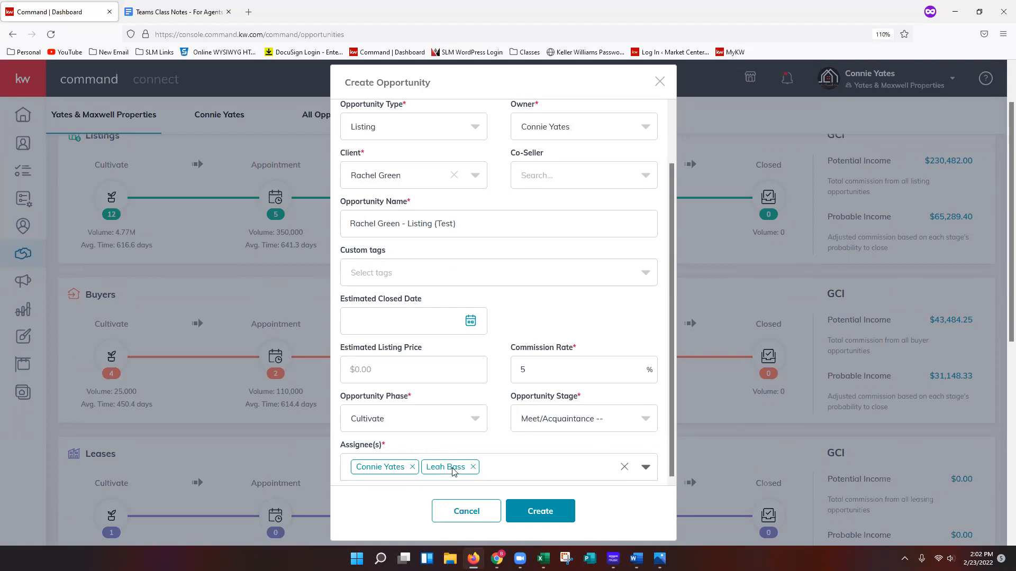
click(538, 474)
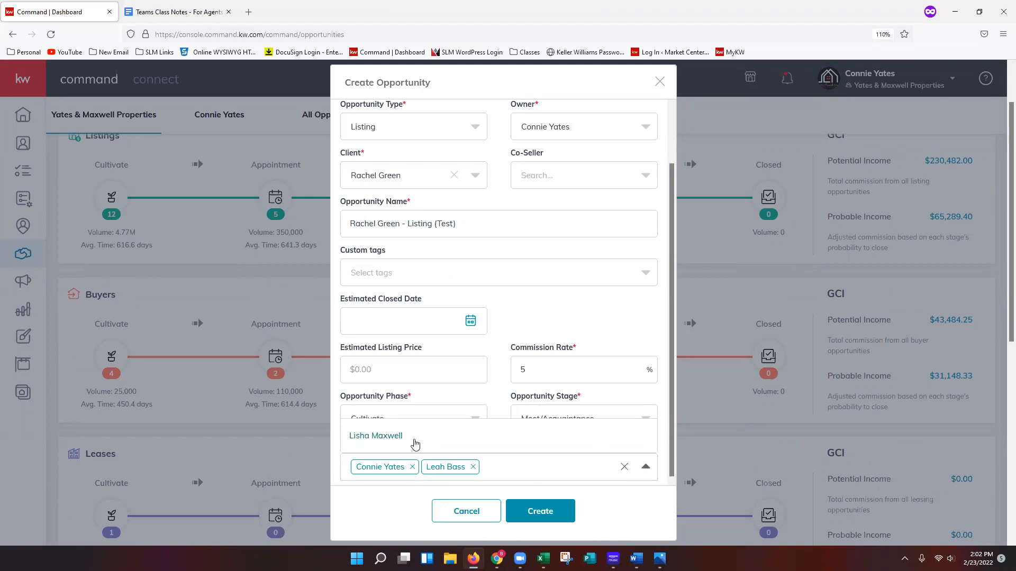
click(545, 475)
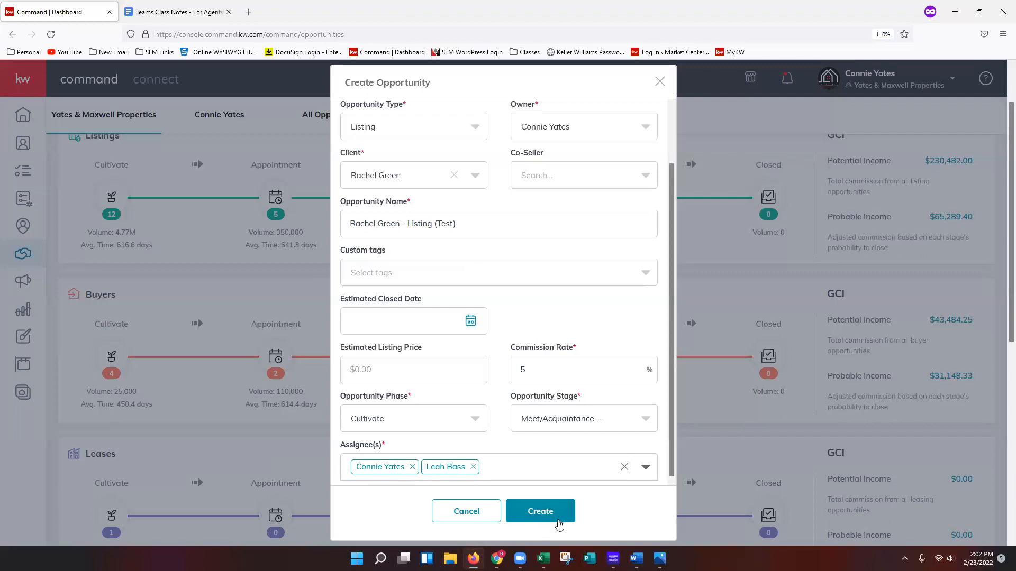
- Create the test listing opportunity and scroll through its Details tab
click(540, 511)
mouse_move(605, 552)
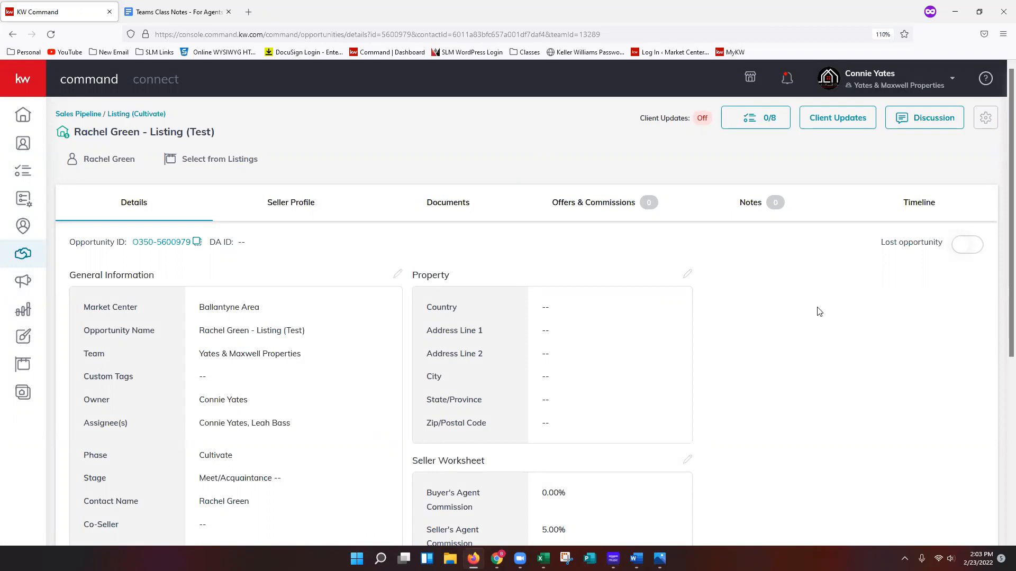
scroll(375, 324, down, 2)
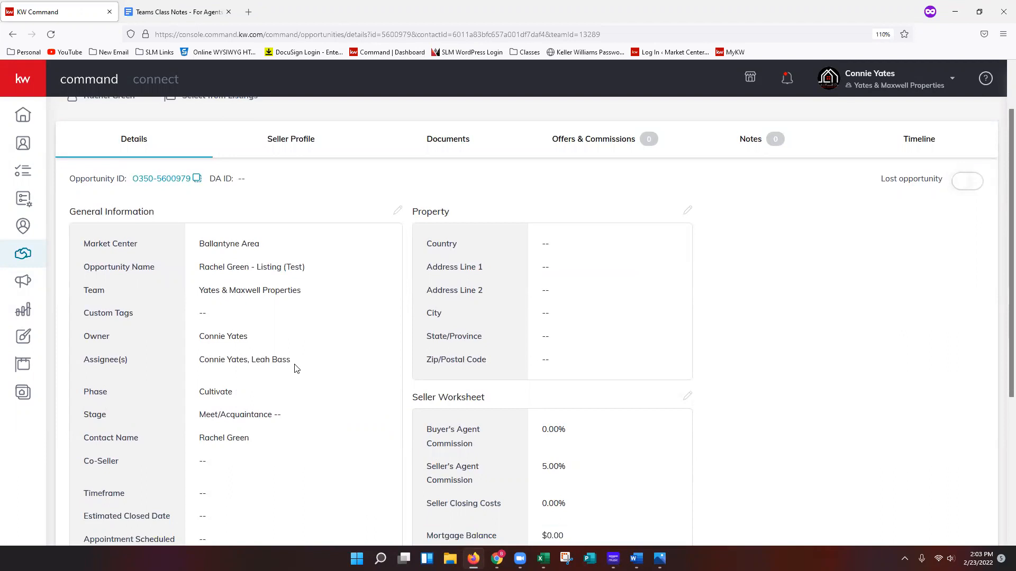
- In the General Information editor, remove the second assignee and add them back
click(398, 215)
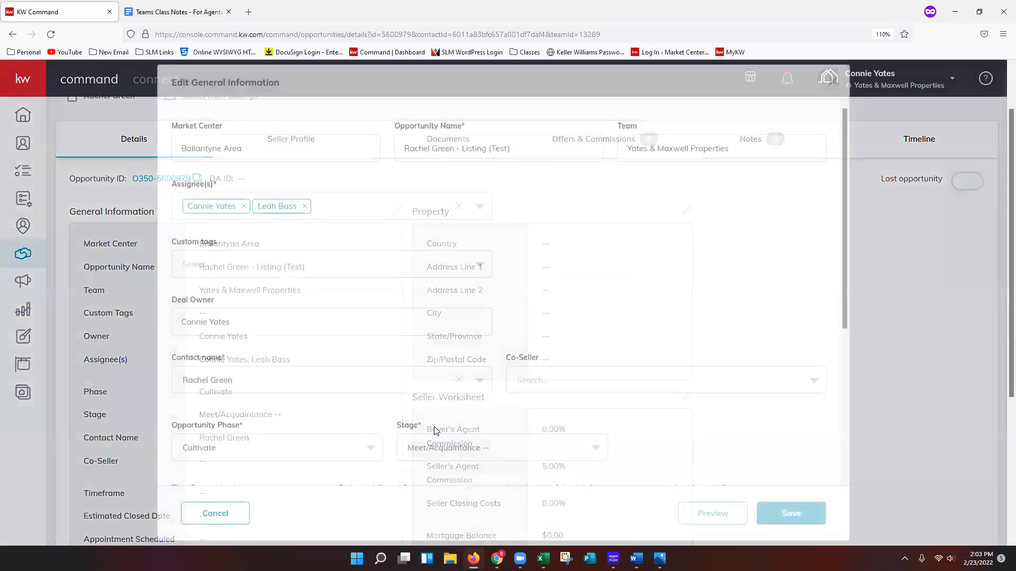
click(305, 206)
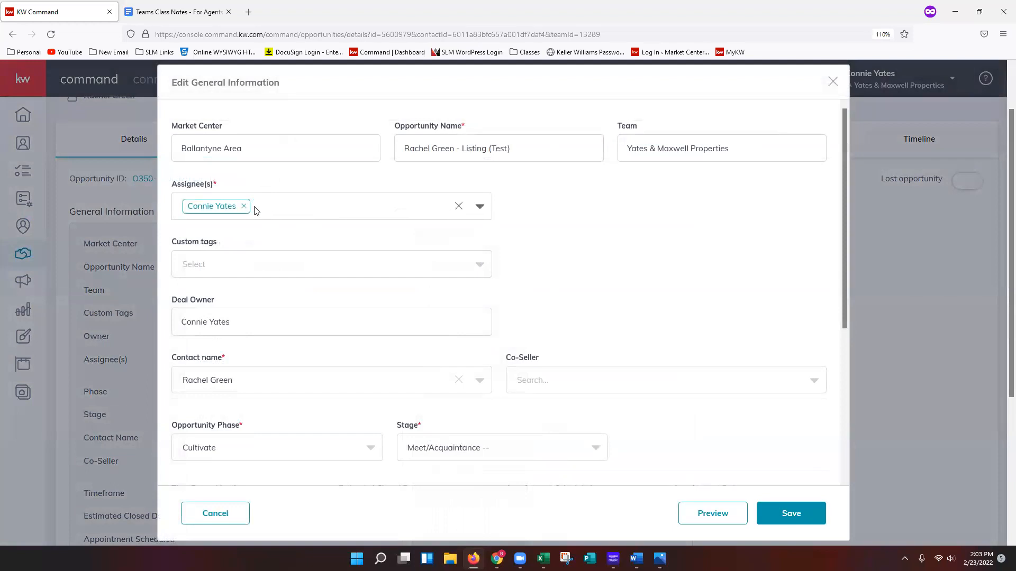
click(270, 208)
click(245, 237)
- Cancel the General Information edit and scroll back to the page top
click(216, 514)
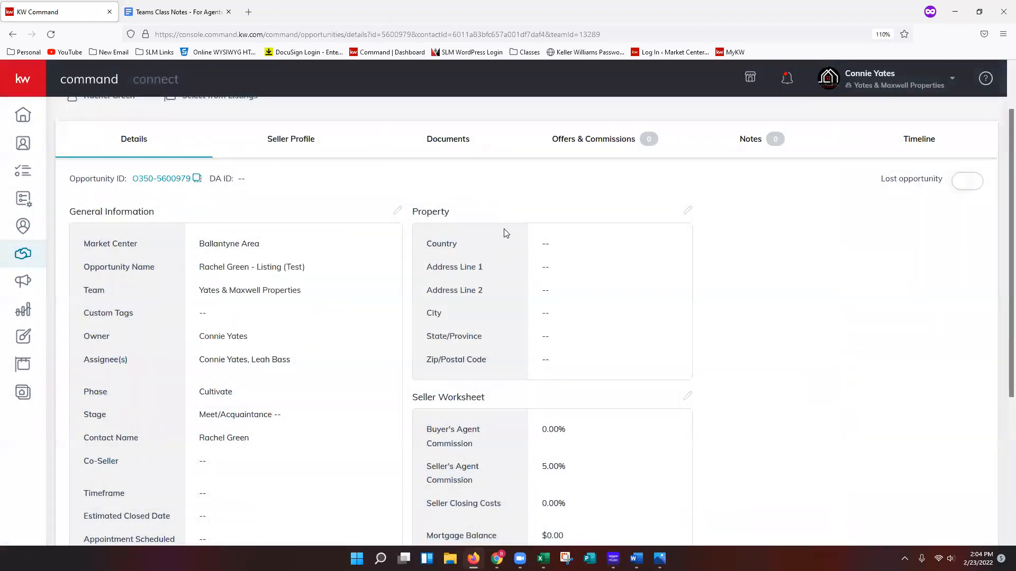
scroll(524, 226, up, 2)
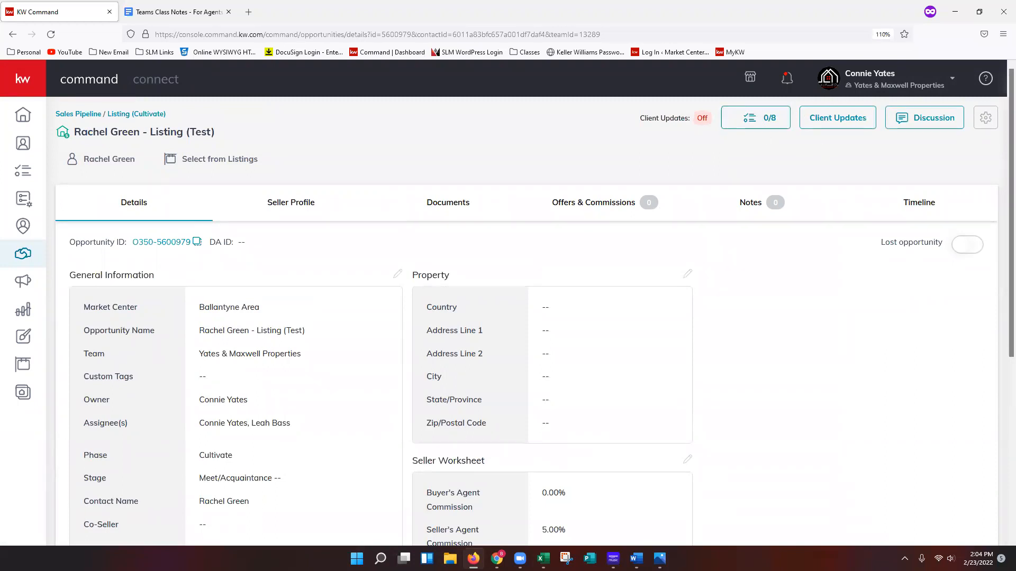
- Assign the first checklist item, Get contact info, to a teammate, due February 26
click(769, 118)
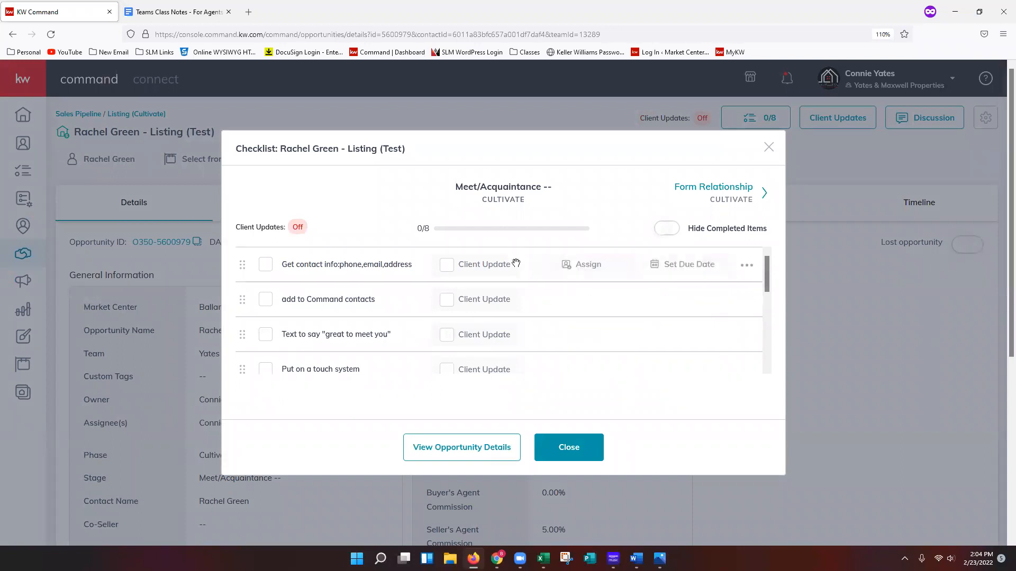
click(584, 266)
click(632, 349)
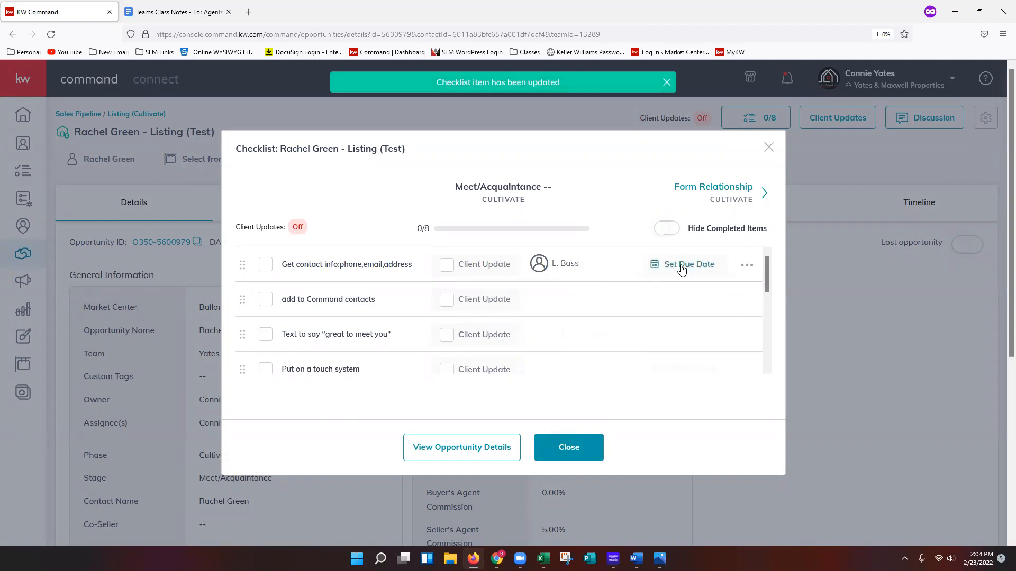
click(682, 267)
click(694, 320)
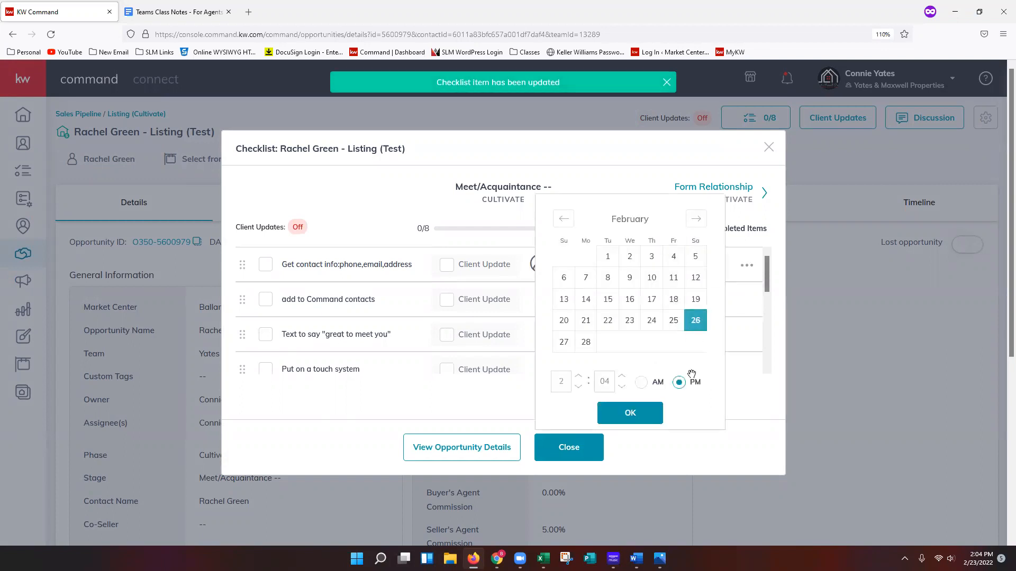
click(637, 417)
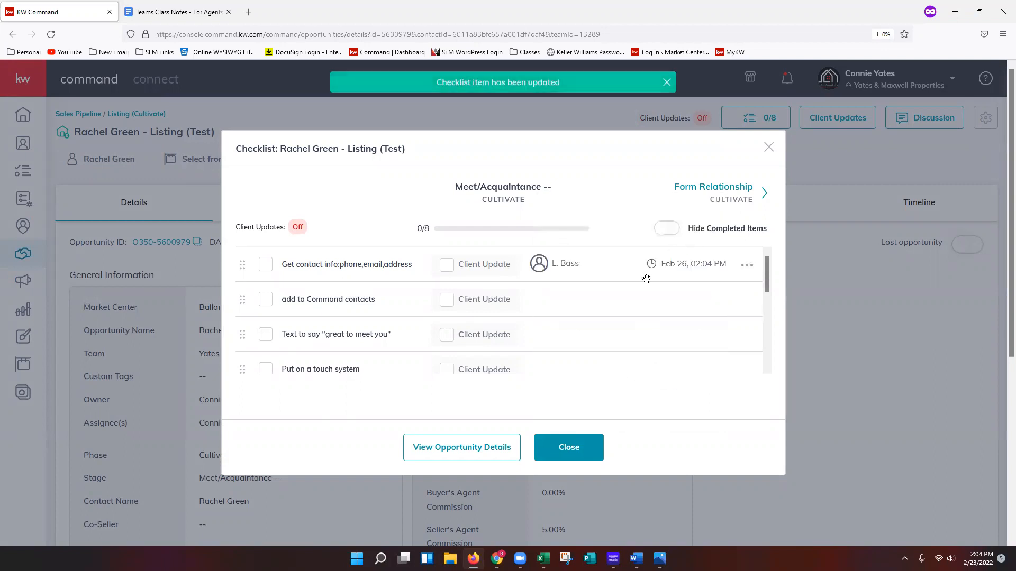
mouse_move(667, 286)
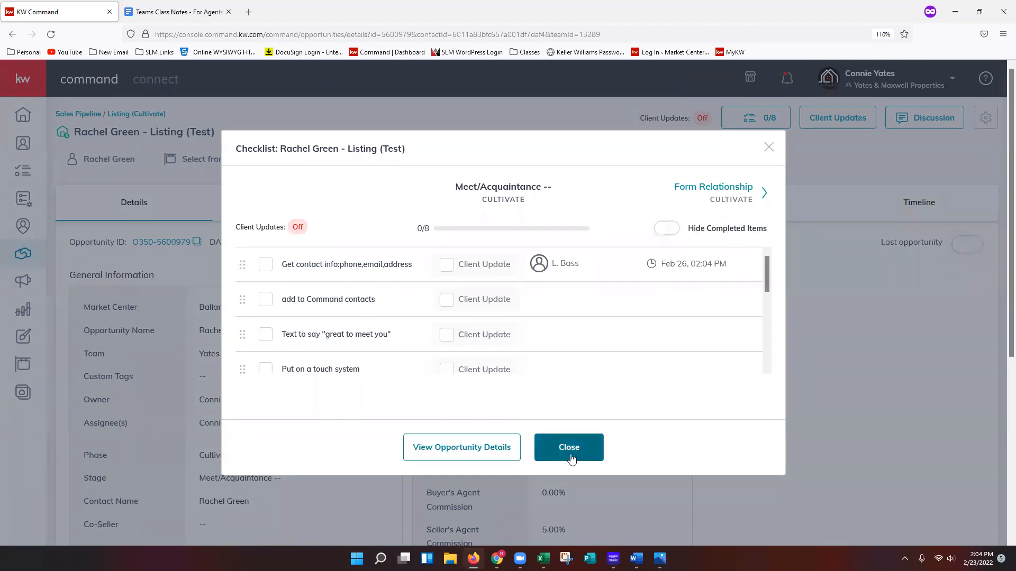
mouse_move(596, 370)
- Review the empty Form Relationship and Hot checklist stages, then close the checklist
click(753, 200)
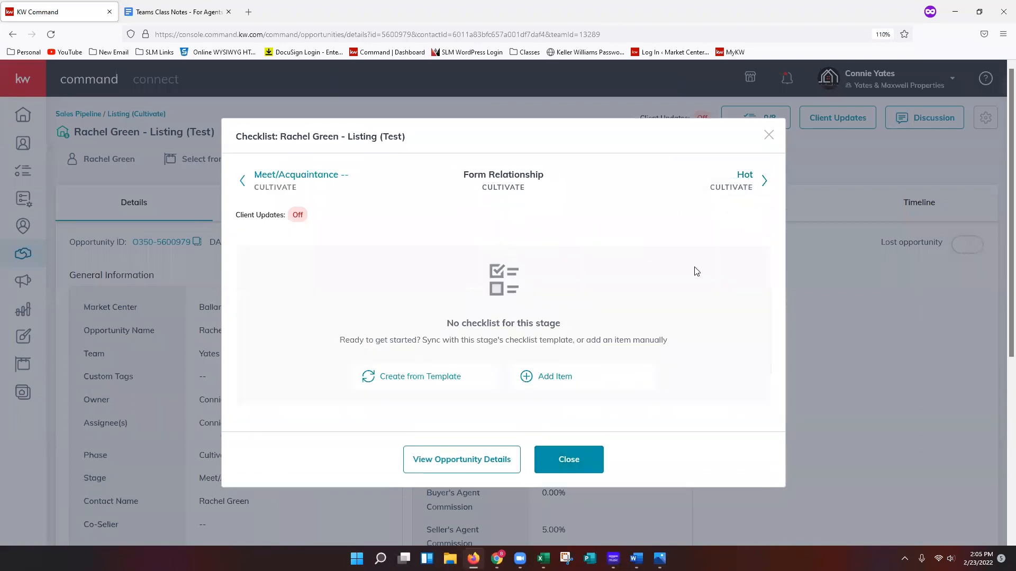
click(738, 178)
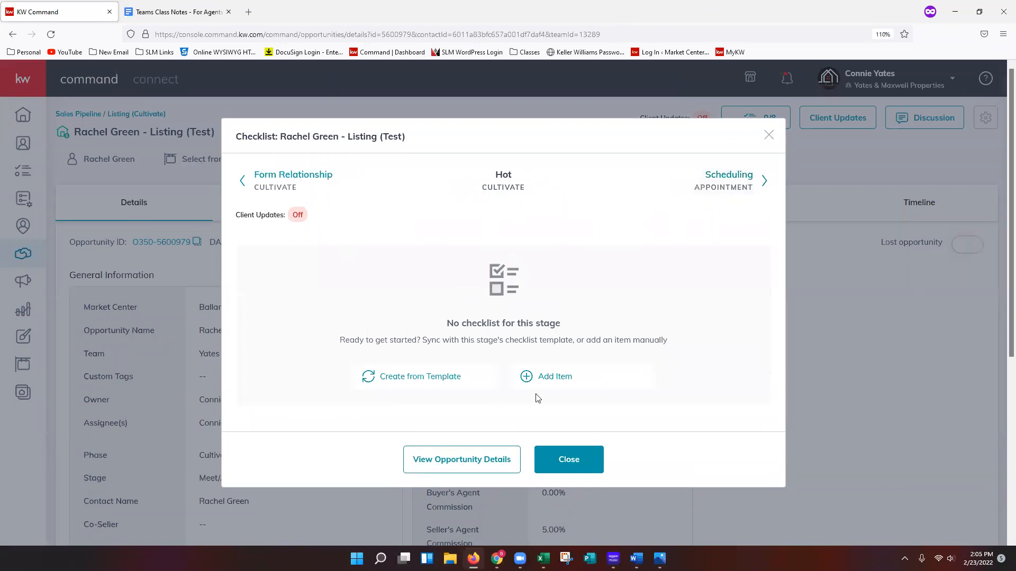
click(769, 136)
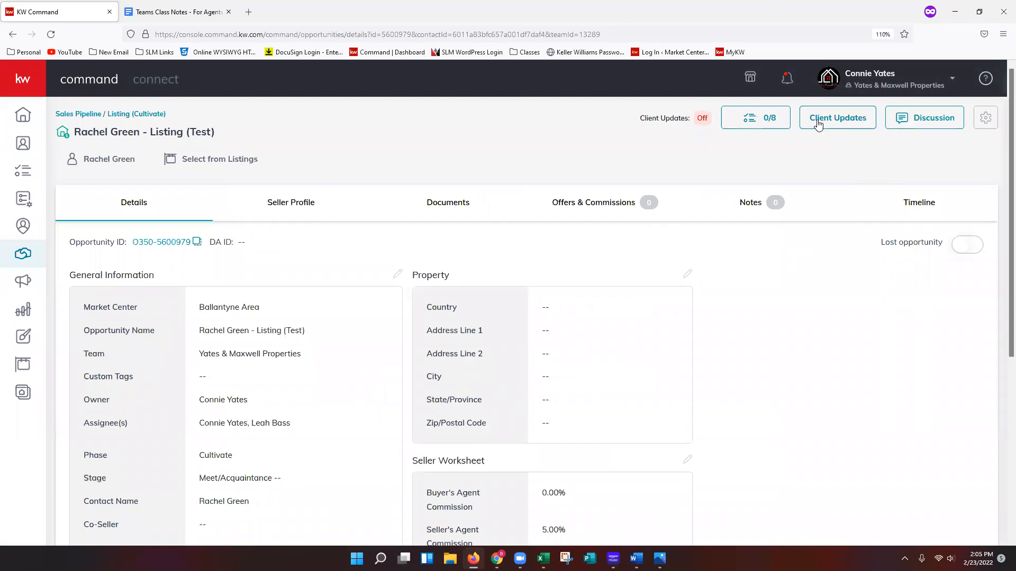
click(855, 126)
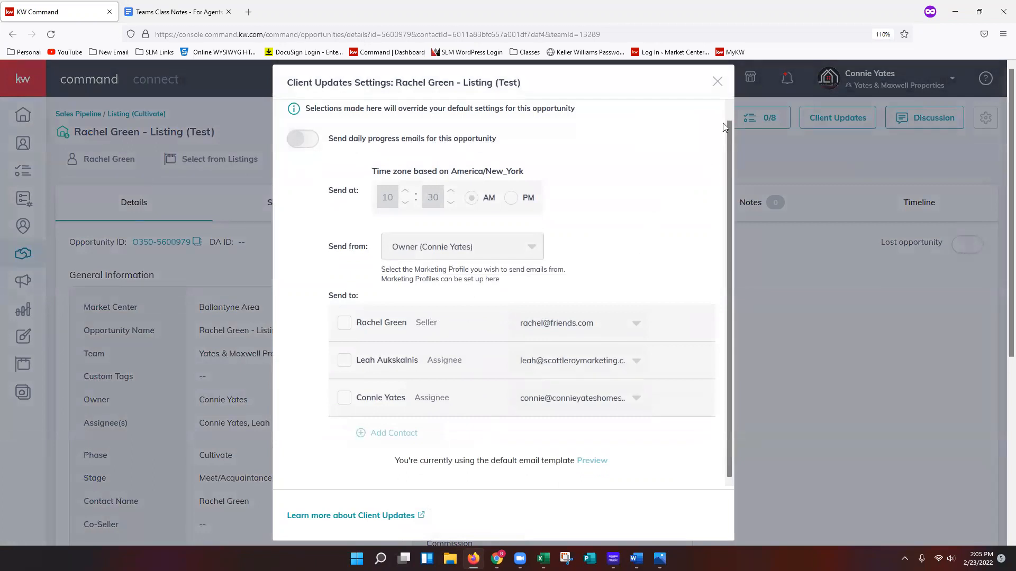
click(718, 83)
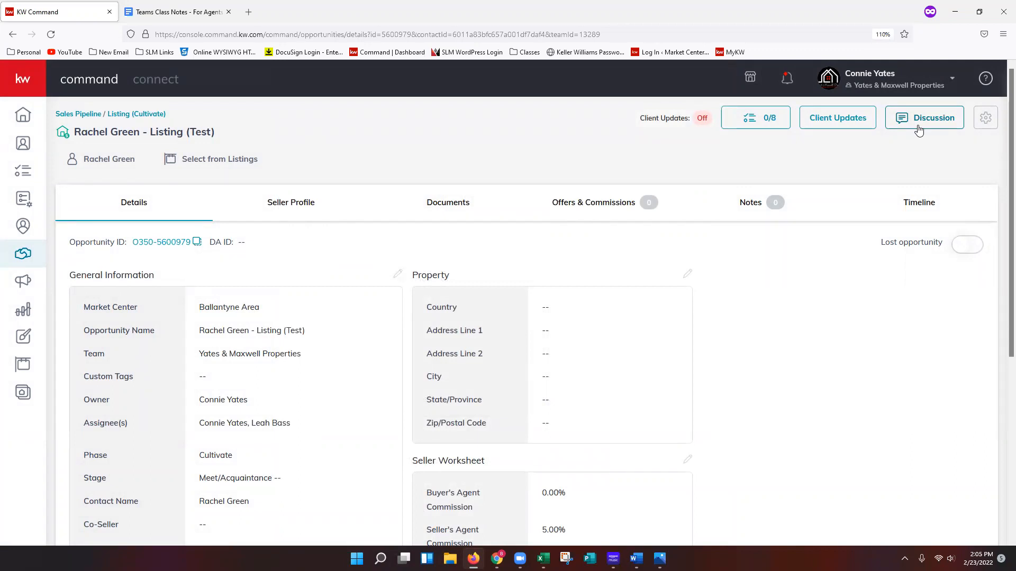
- Post 'Task assigned' in a new opportunity discussion, mentioning a teammate, then close it
click(919, 130)
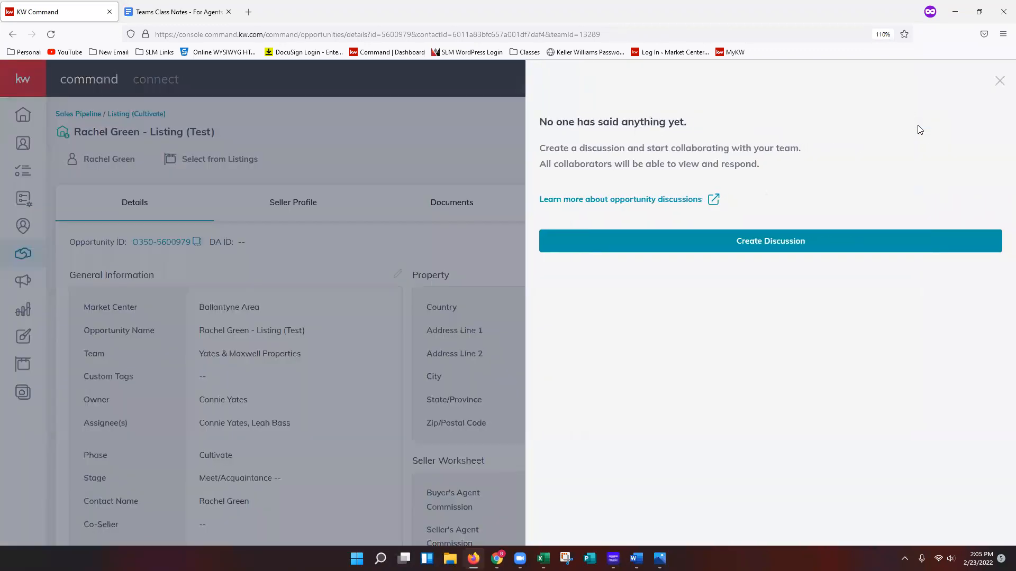
click(756, 248)
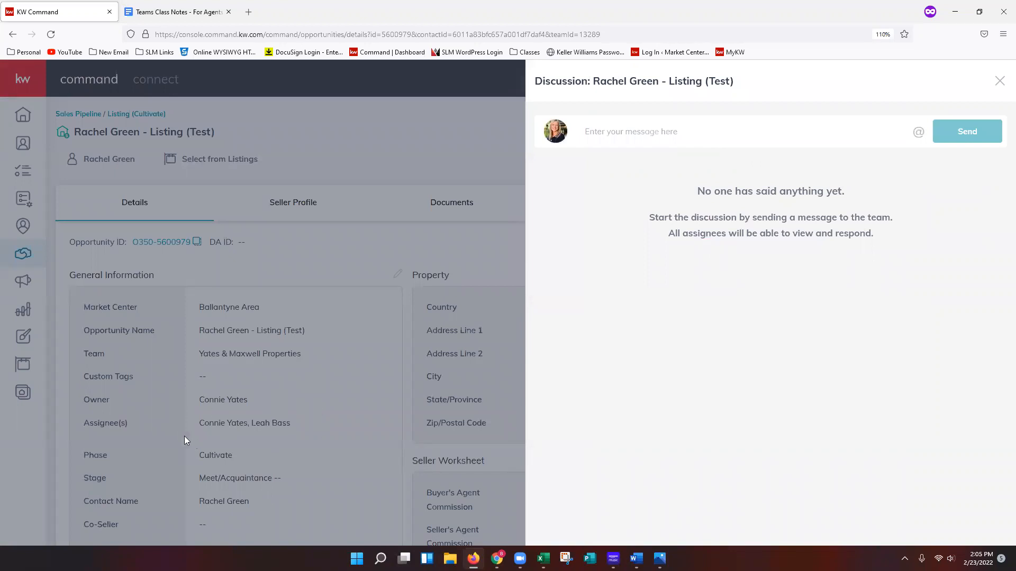
click(645, 129)
text(@leah)
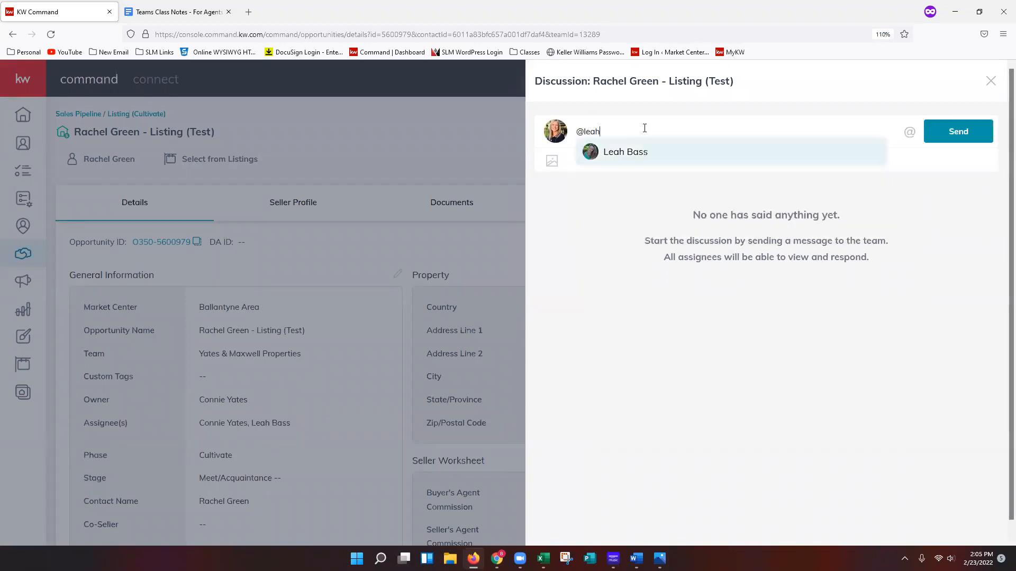
key(Return)
text(Task assigned)
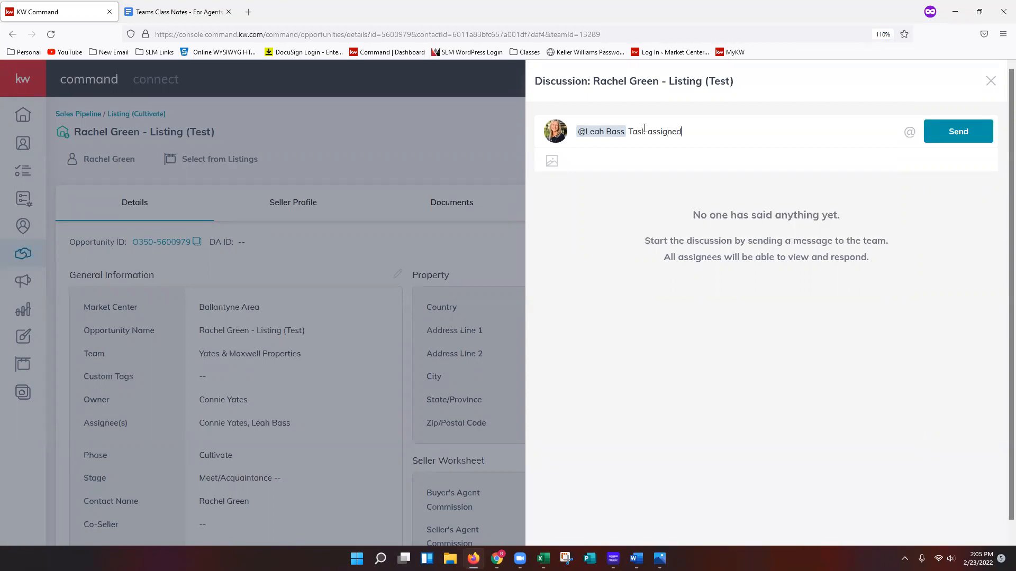
click(961, 139)
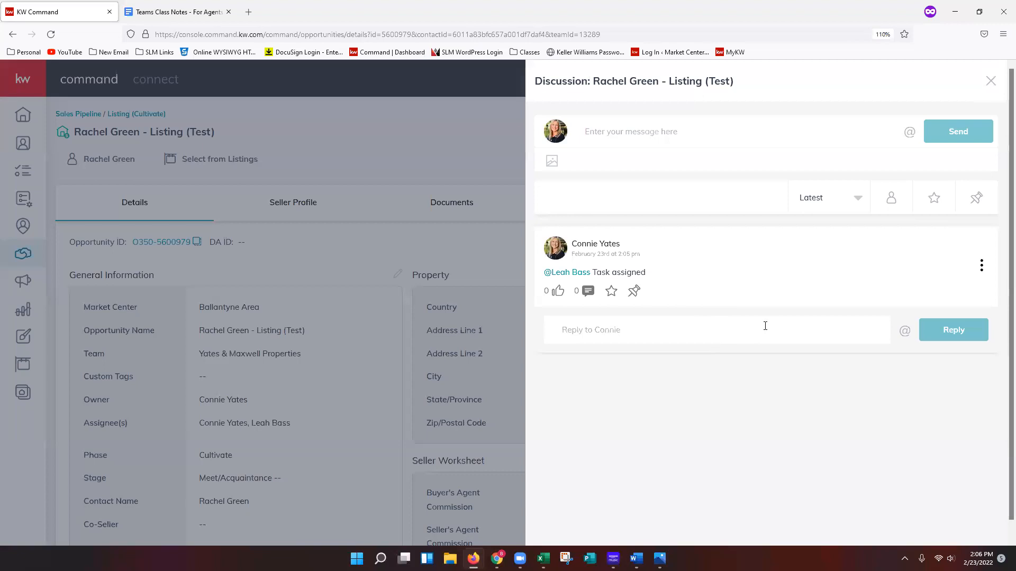
click(430, 142)
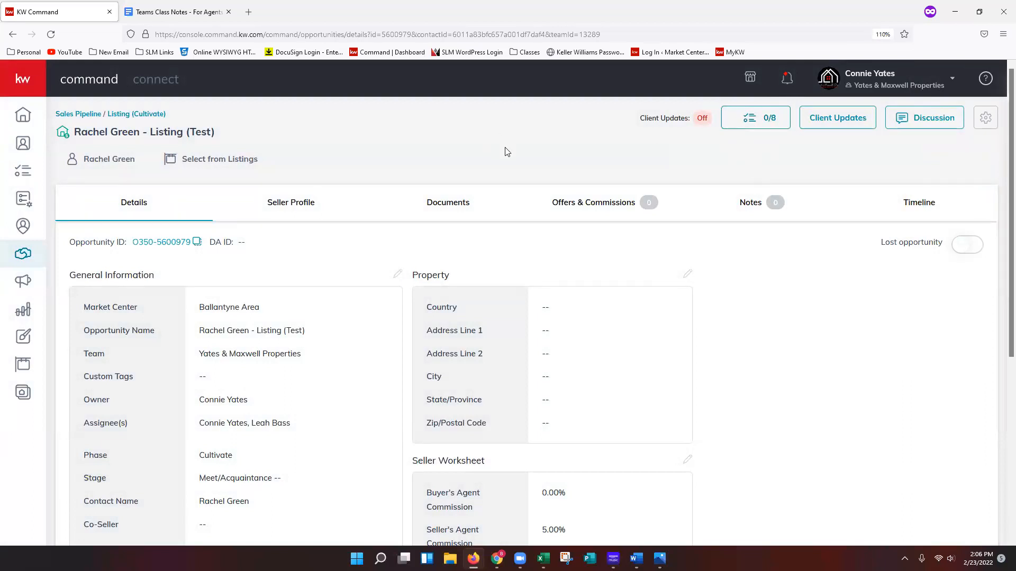
- Return to the Opportunities dashboard showing the Listings, Buyers and Leases pipelines
click(23, 252)
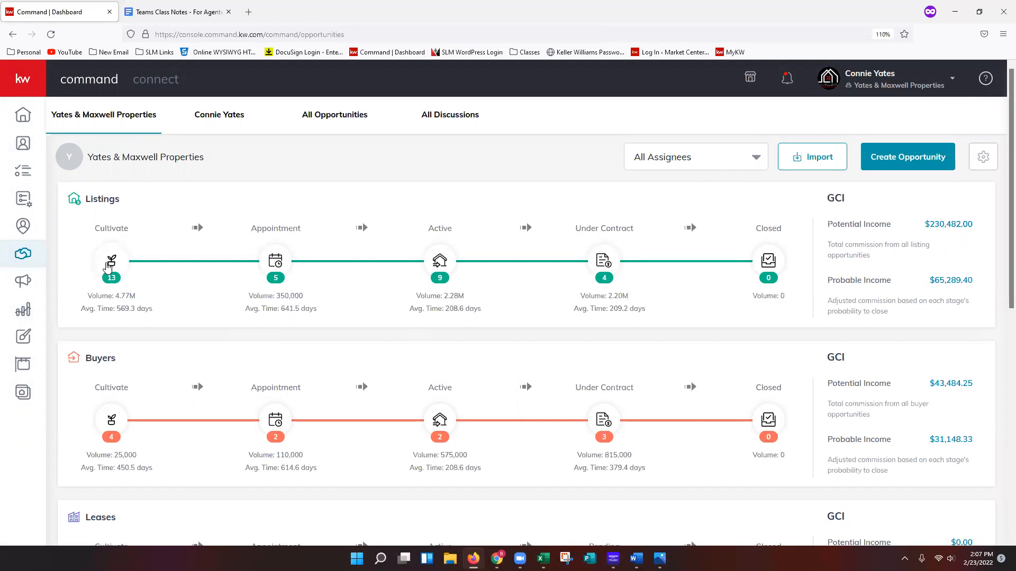
- Open the Listings pipeline's Cultivate stage and its Edit Cultivate Stages page
click(110, 267)
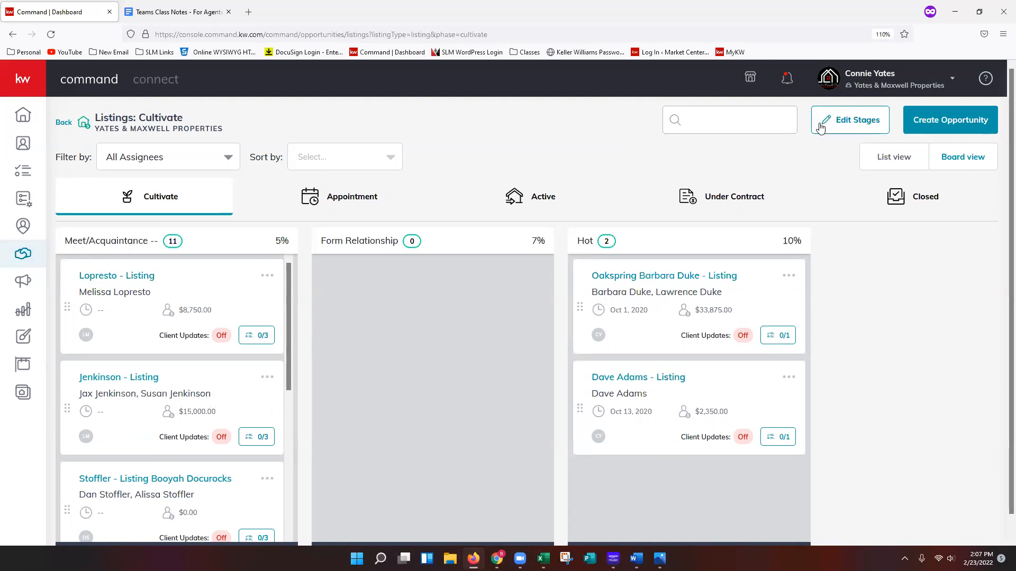
click(855, 131)
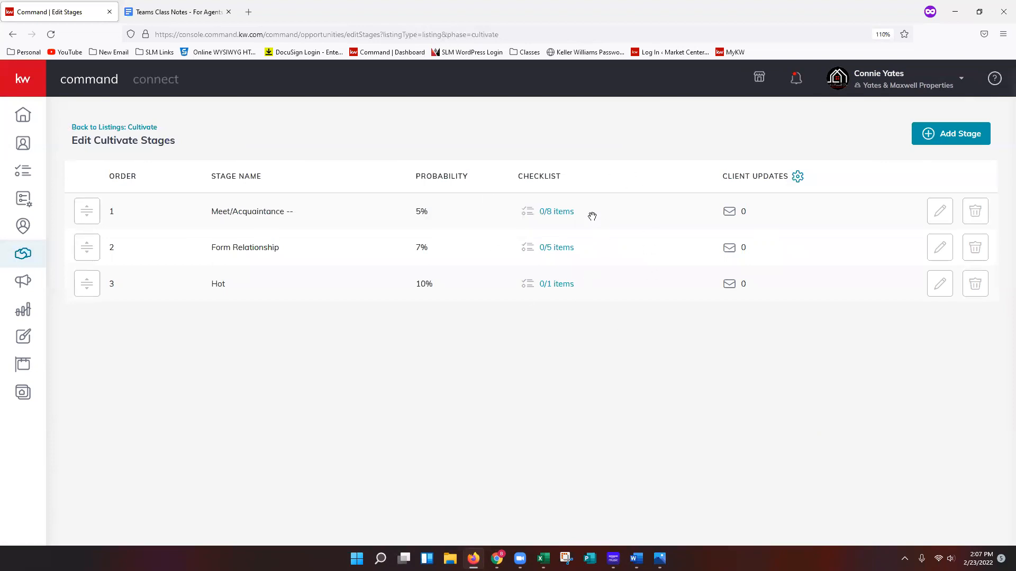
click(558, 217)
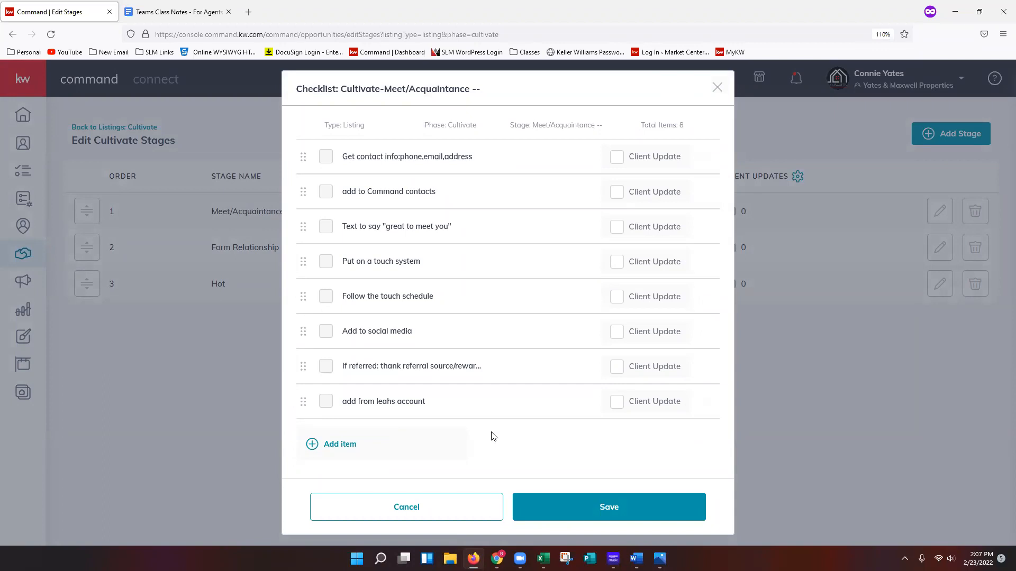
click(708, 402)
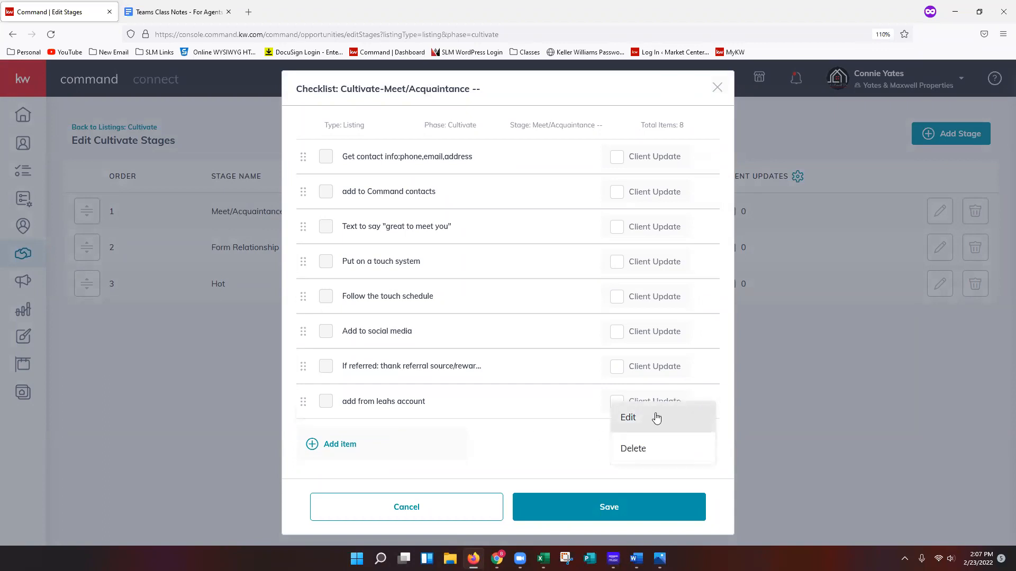
click(483, 459)
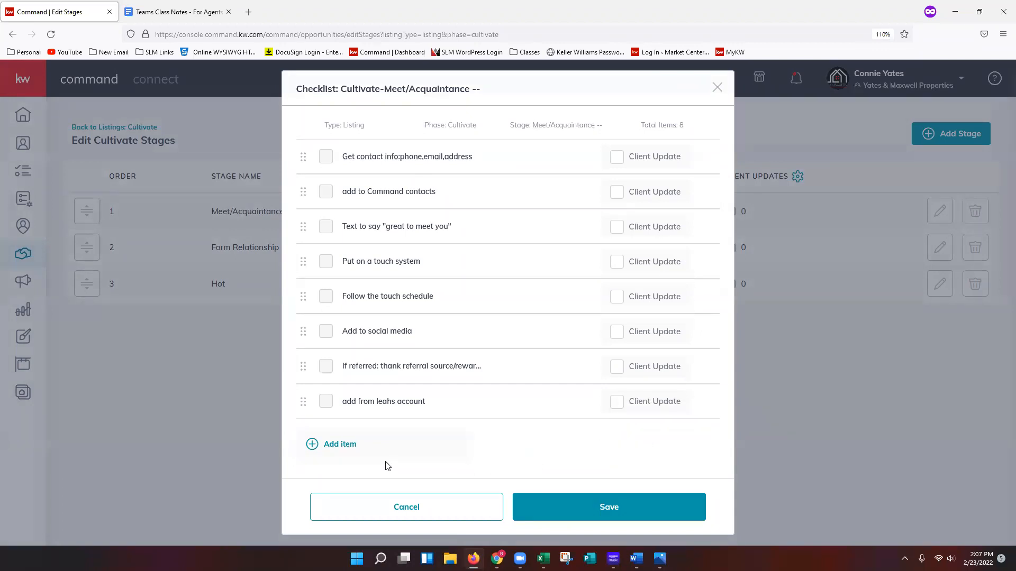
click(442, 509)
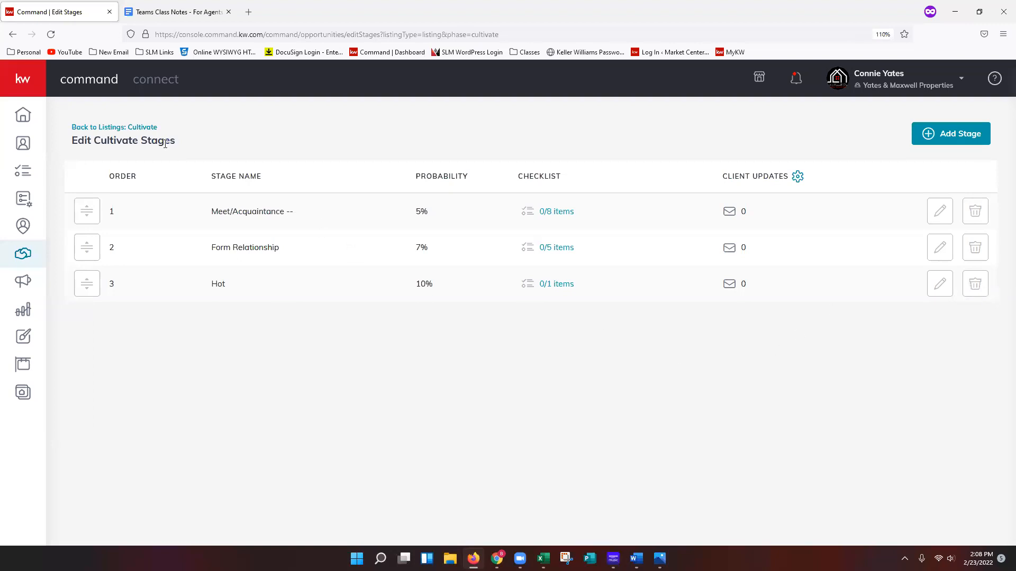
click(136, 129)
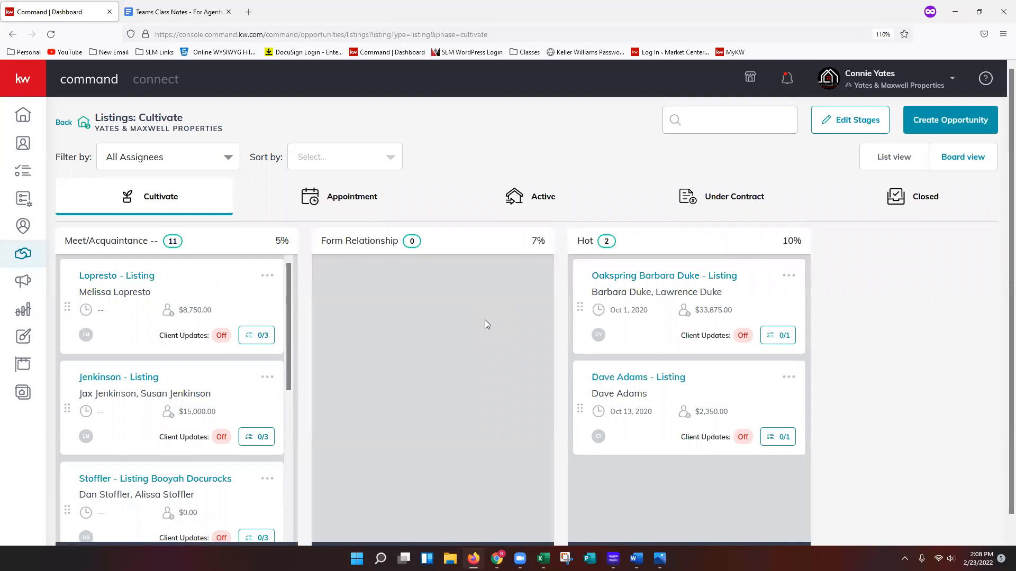
drag(210, 285, 190, 350)
scroll(191, 349, down, 7)
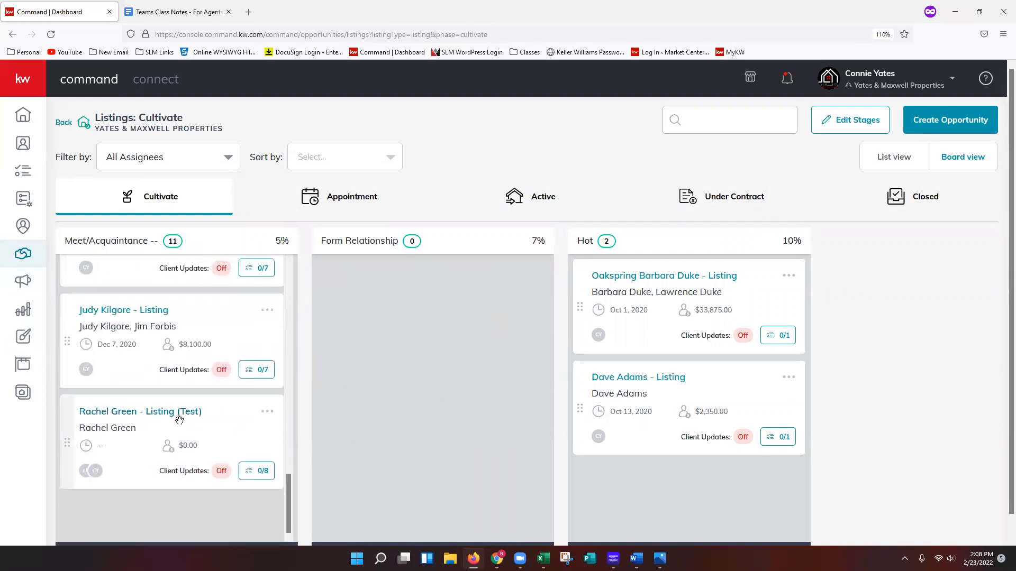
drag(143, 406, 537, 176)
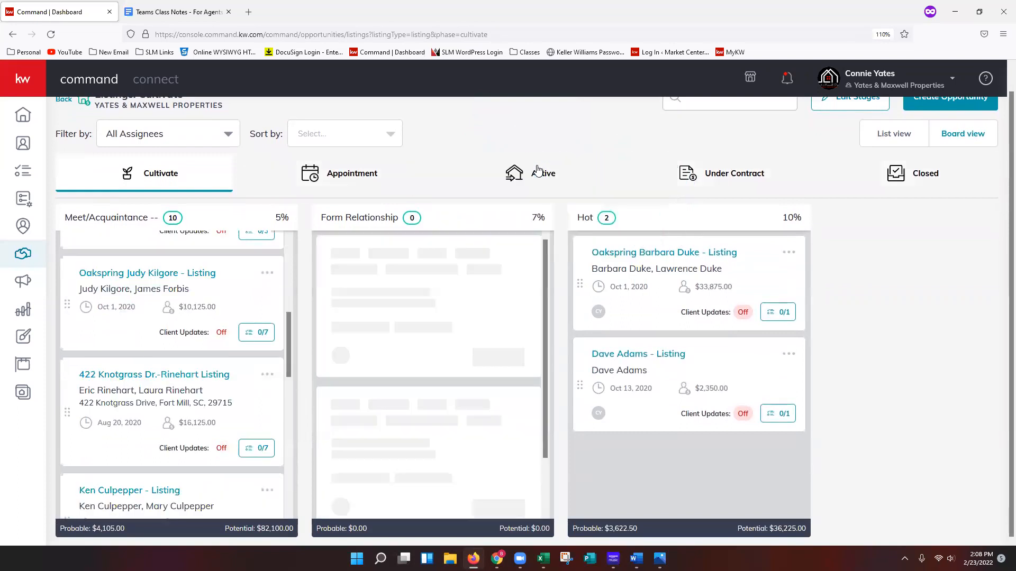
click(536, 178)
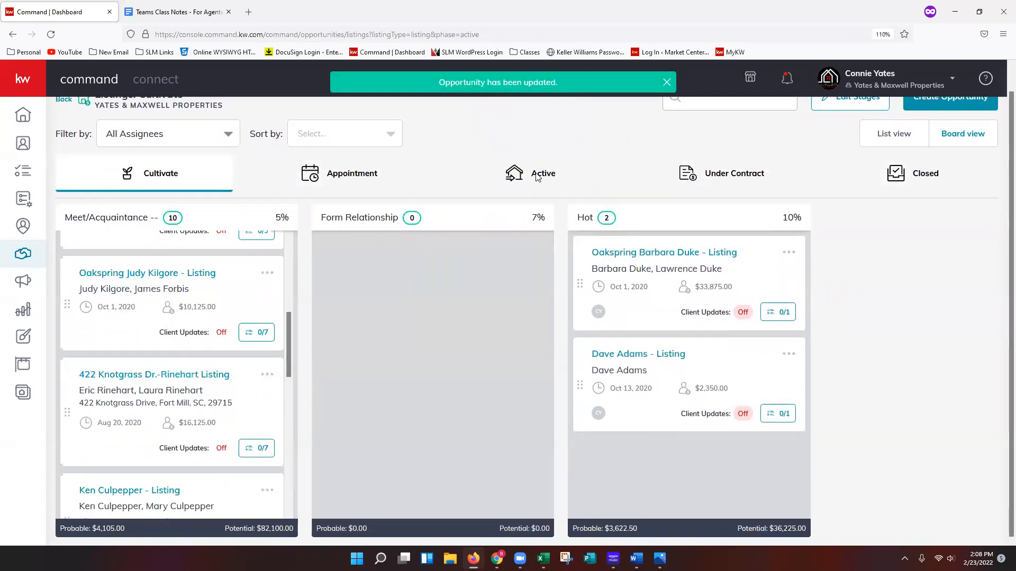
scroll(217, 350, down, 5)
scroll(216, 311, down, 3)
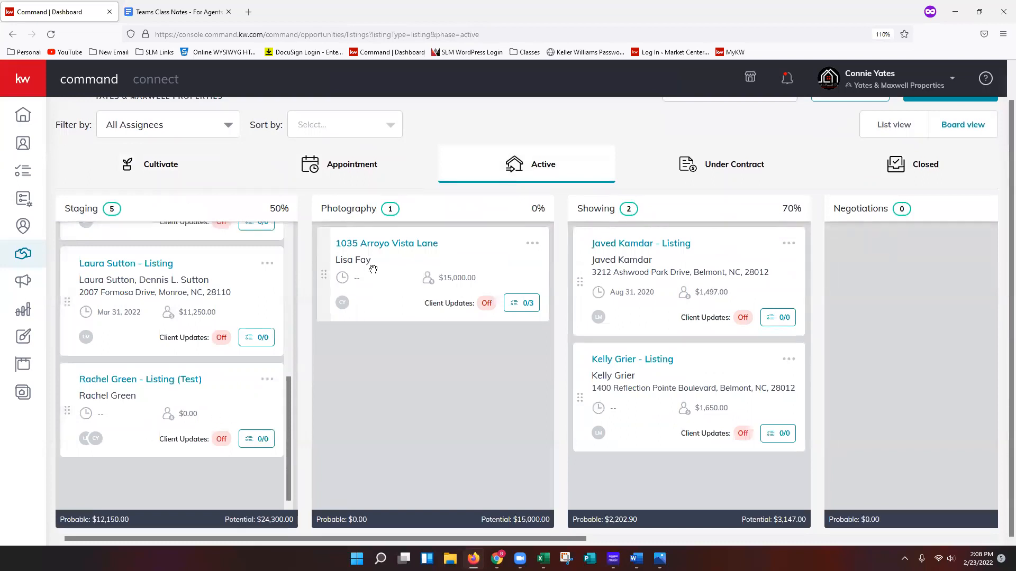
drag(103, 439, 80, 492)
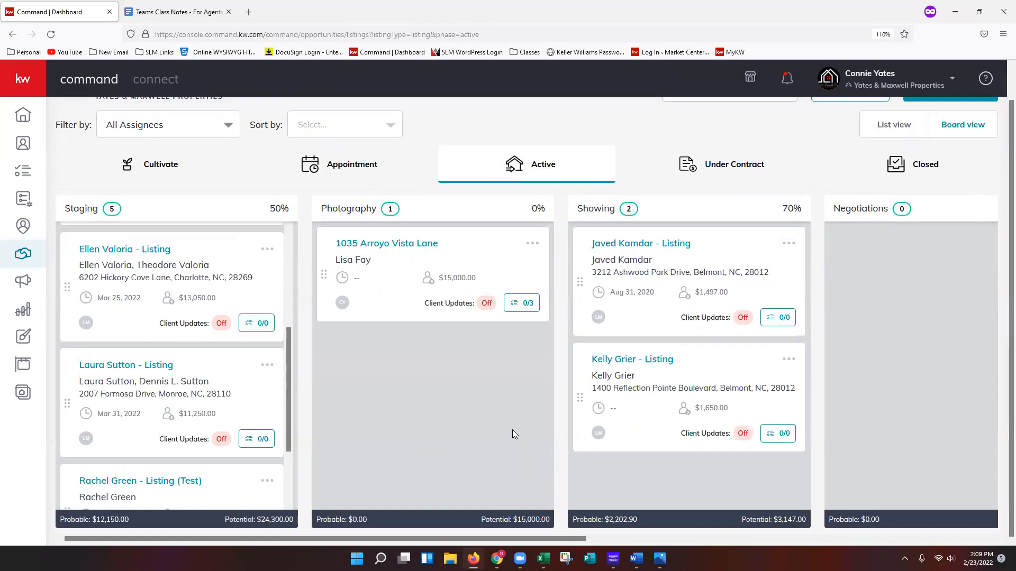
scroll(512, 429, up, 1)
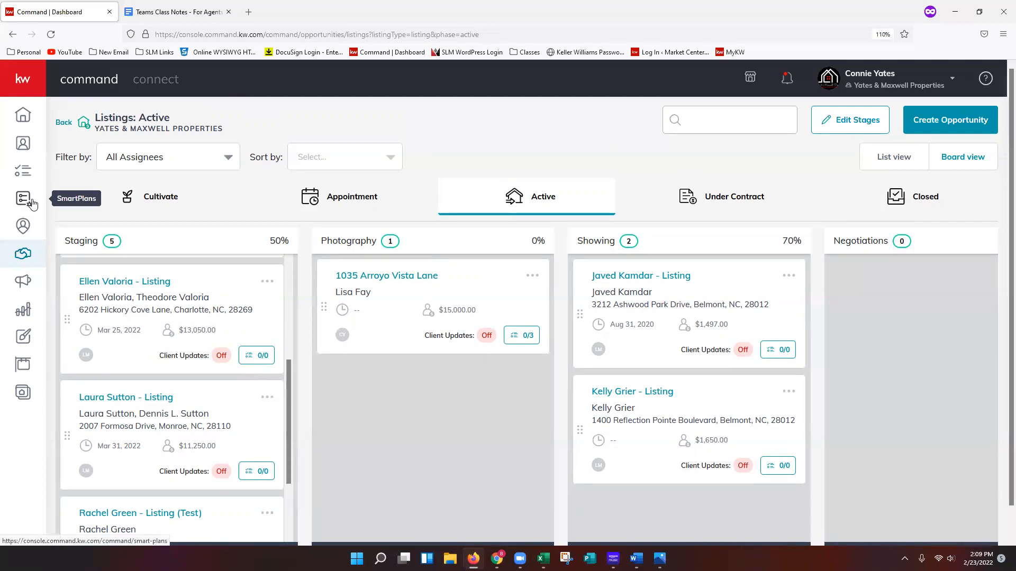
- Go to SmartPlans to list the team's nine plans, glancing at the account menu
click(24, 200)
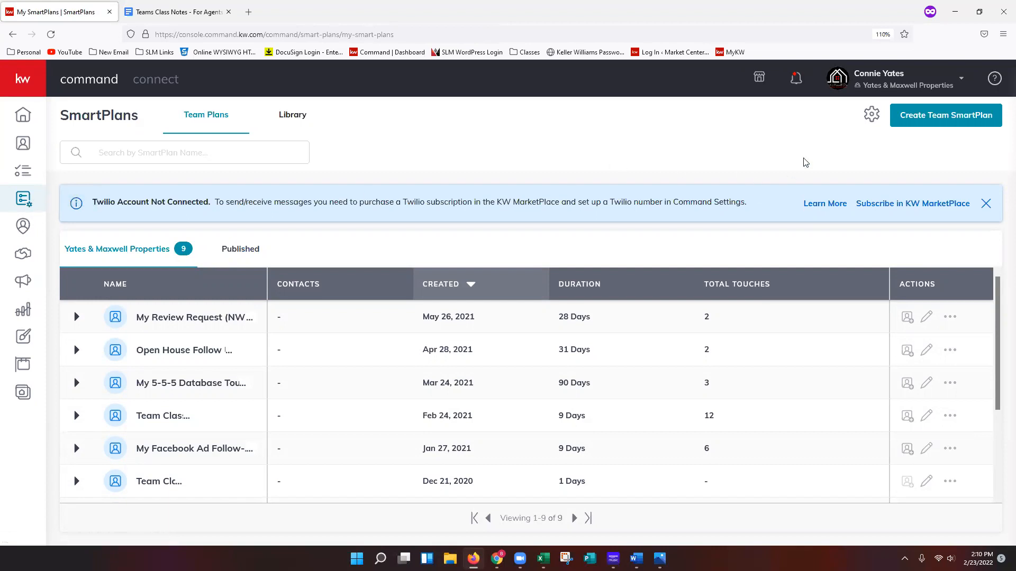
click(904, 86)
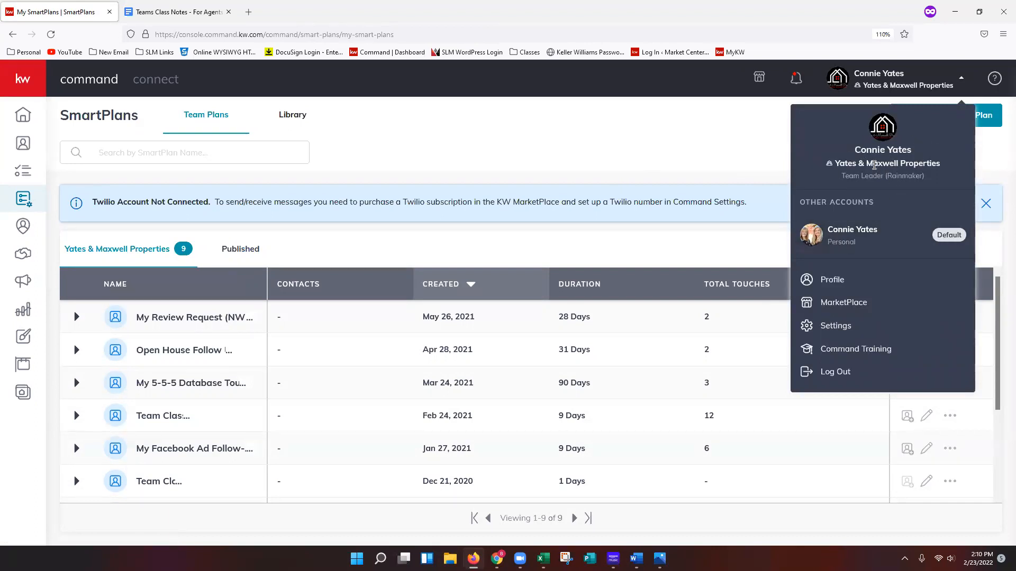
click(722, 159)
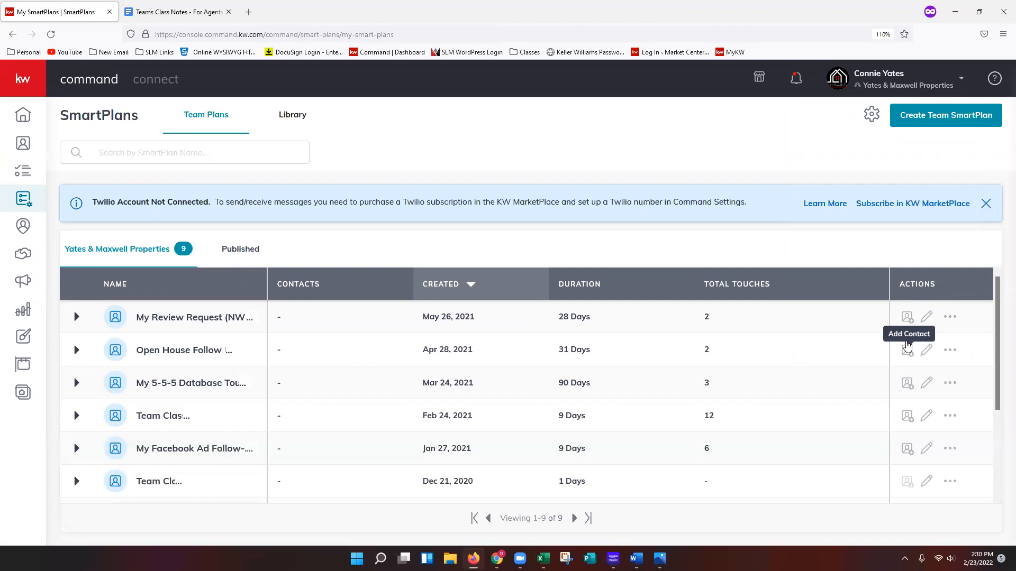
click(205, 11)
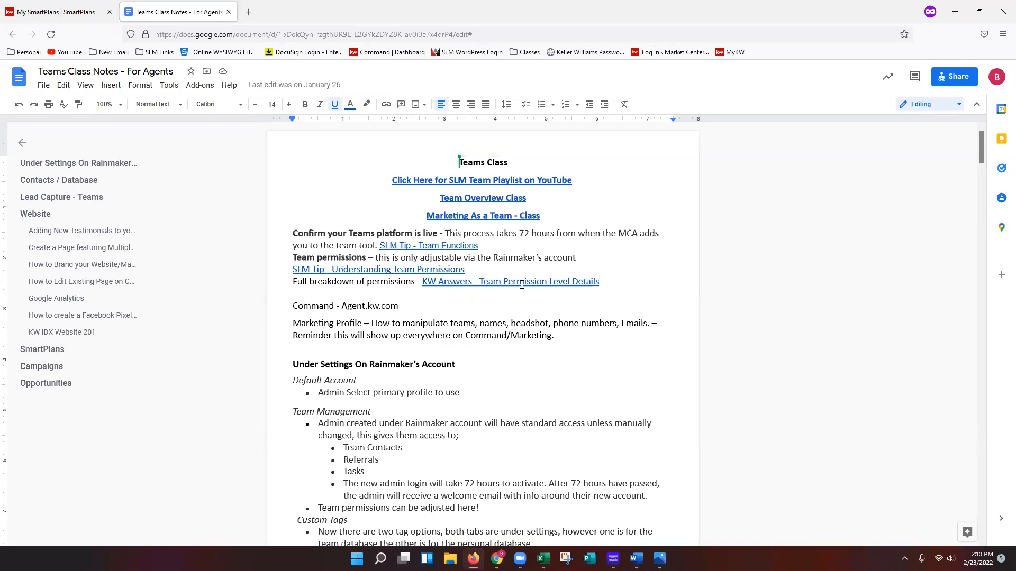
click(82, 16)
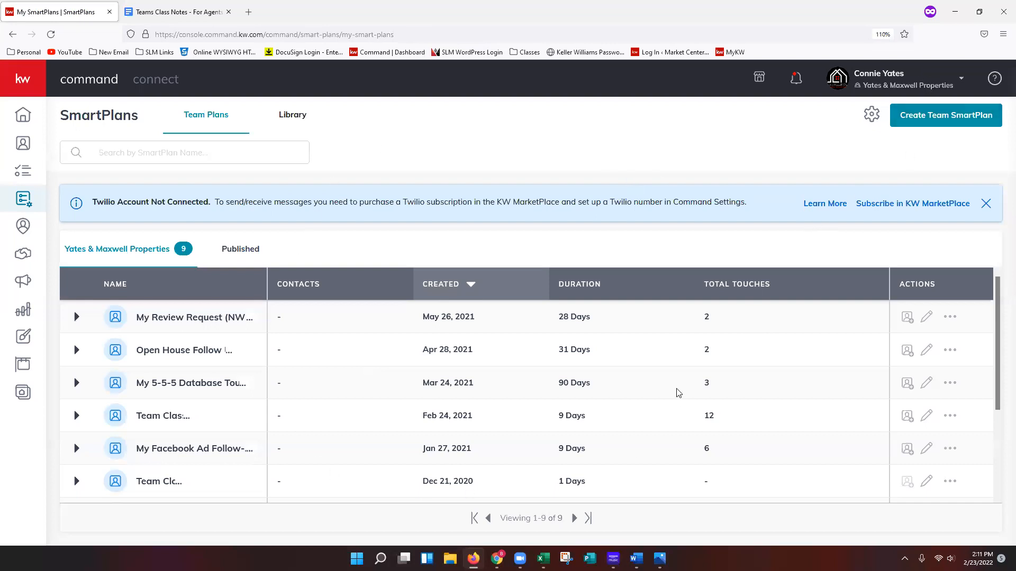
click(883, 86)
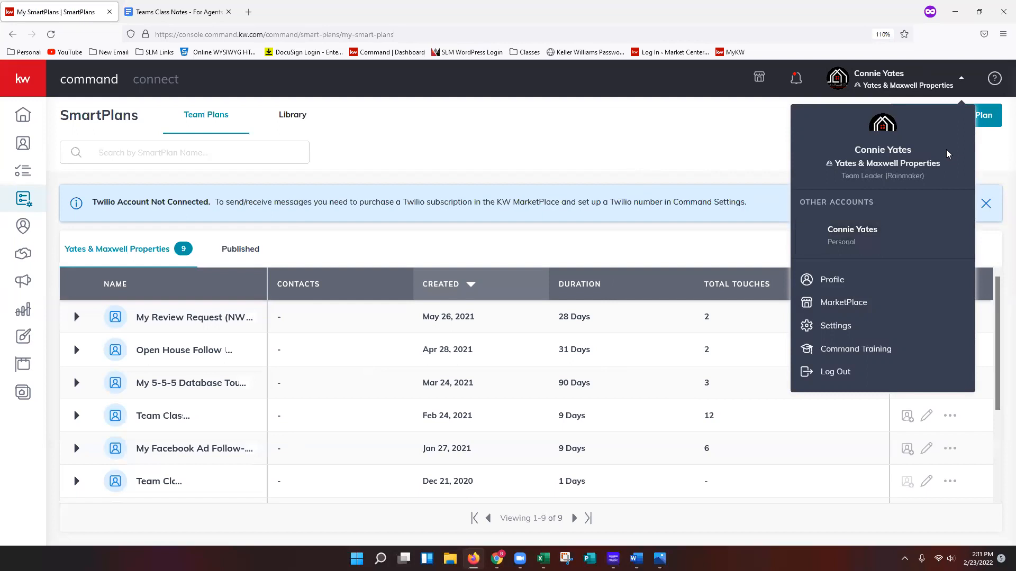
click(588, 165)
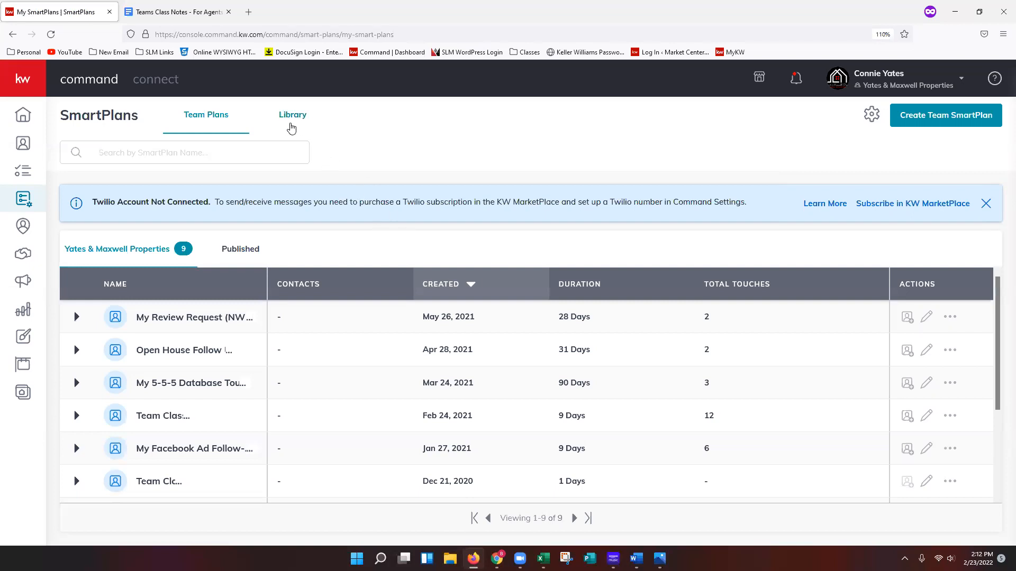
- Browse the SmartPlans Library's Featured, Keller Williams, Top Rated and What's New rows
click(291, 123)
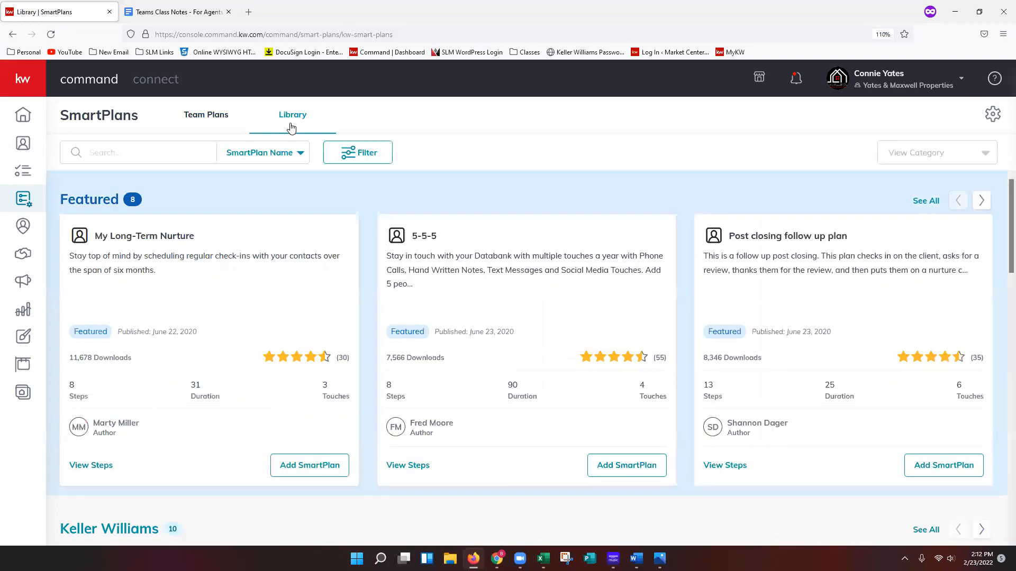
scroll(753, 242, down, 5)
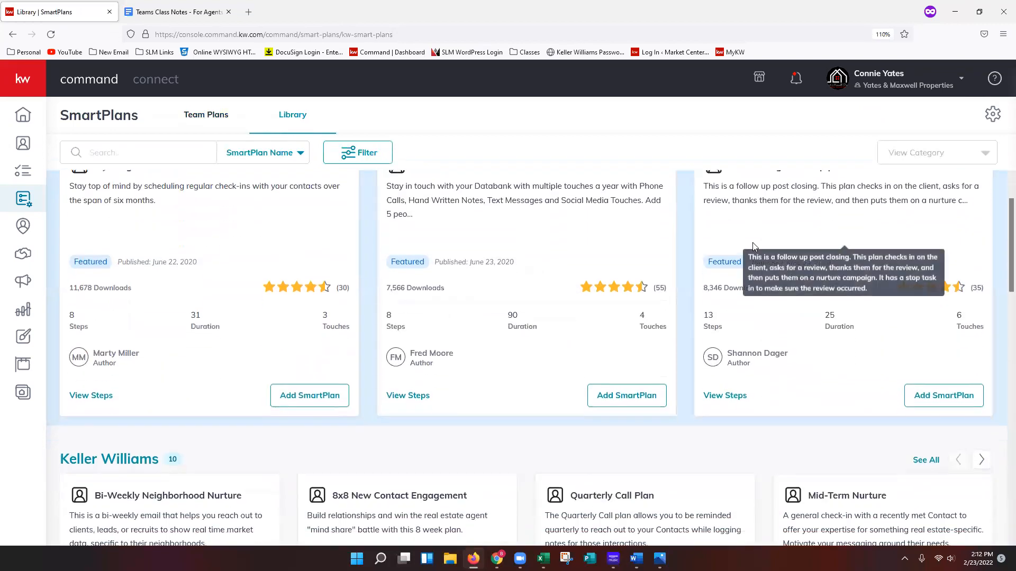
scroll(489, 347, down, 7)
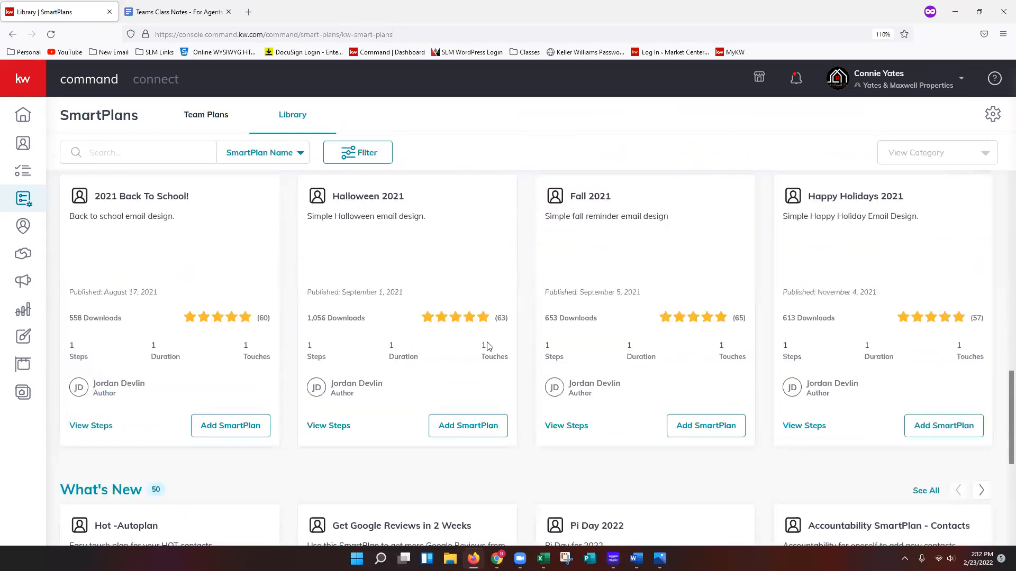
scroll(497, 418, down, 6)
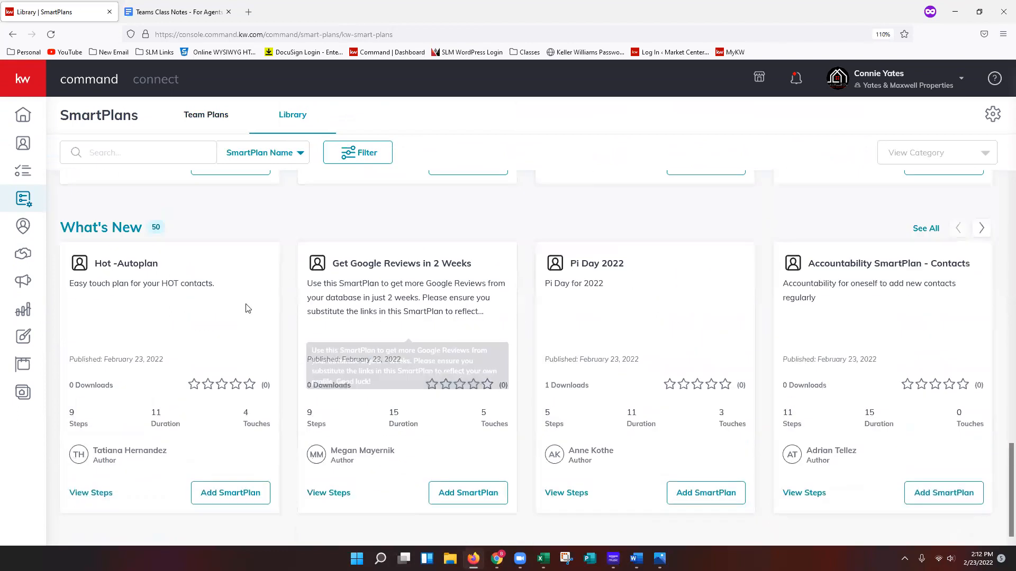
scroll(614, 333, up, 3)
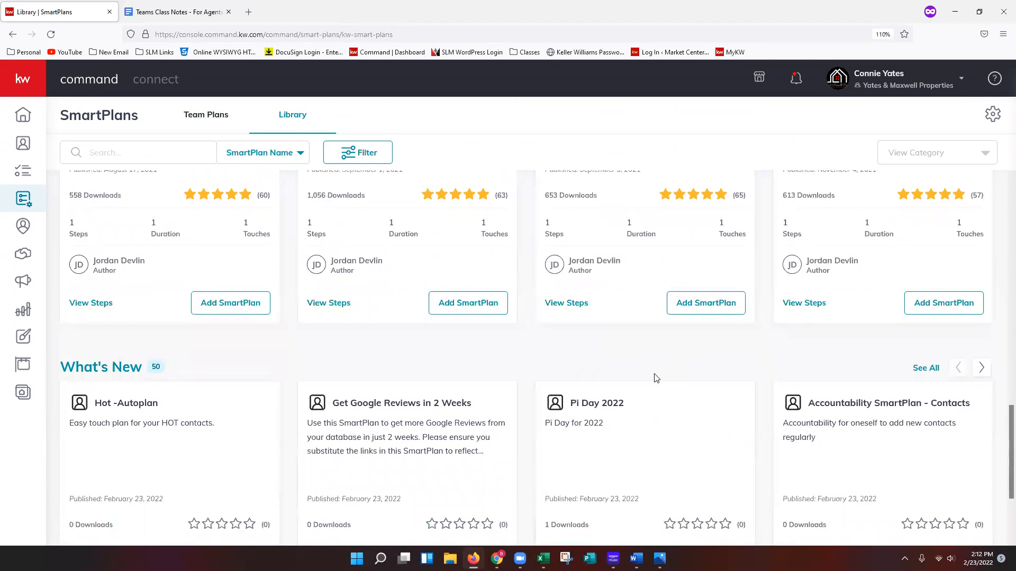
scroll(655, 379, up, 3)
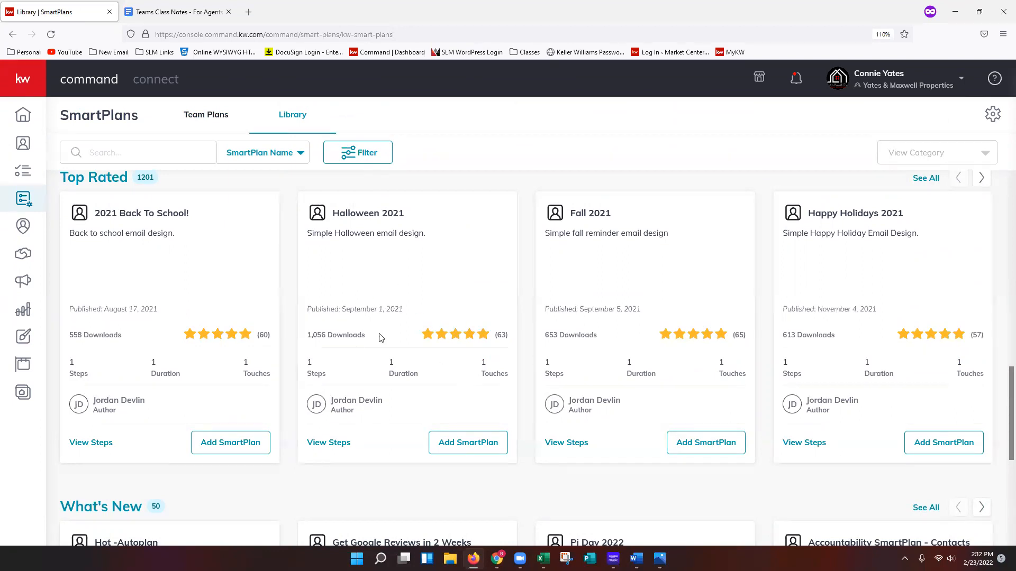
scroll(379, 336, down, 4)
scroll(393, 396, up, 10)
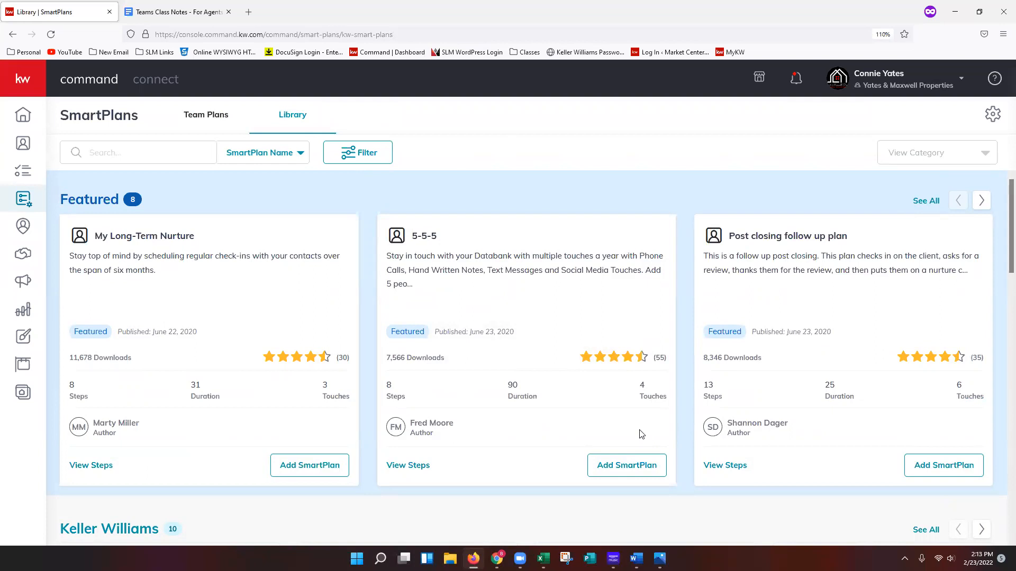
scroll(640, 434, down, 5)
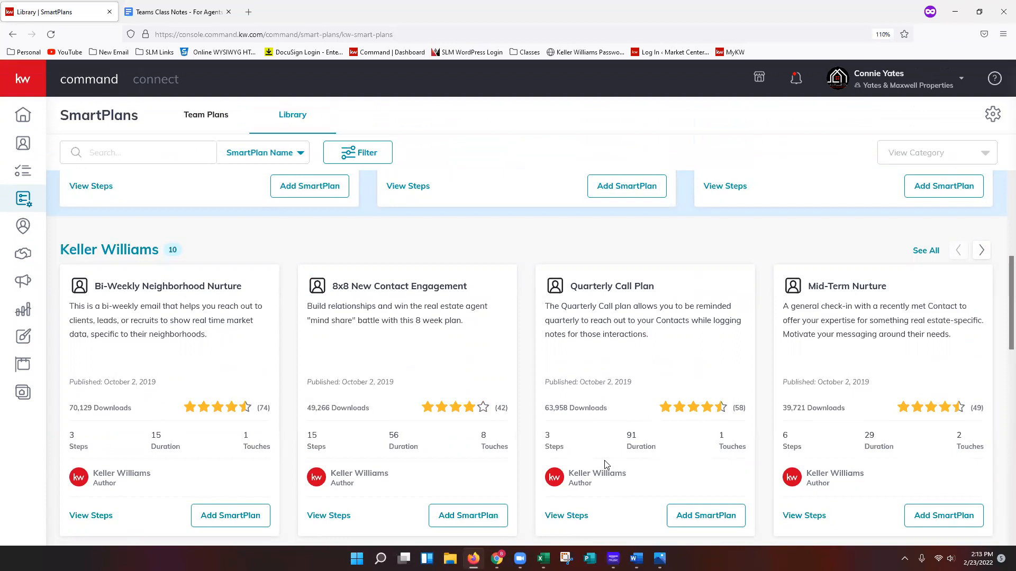
scroll(651, 469, down, 4)
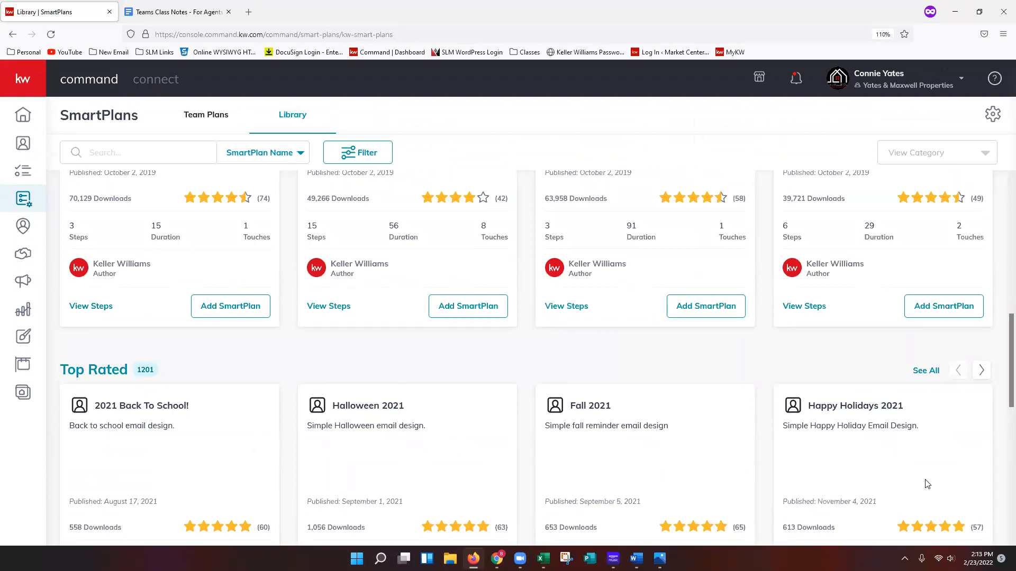
scroll(926, 481, down, 1)
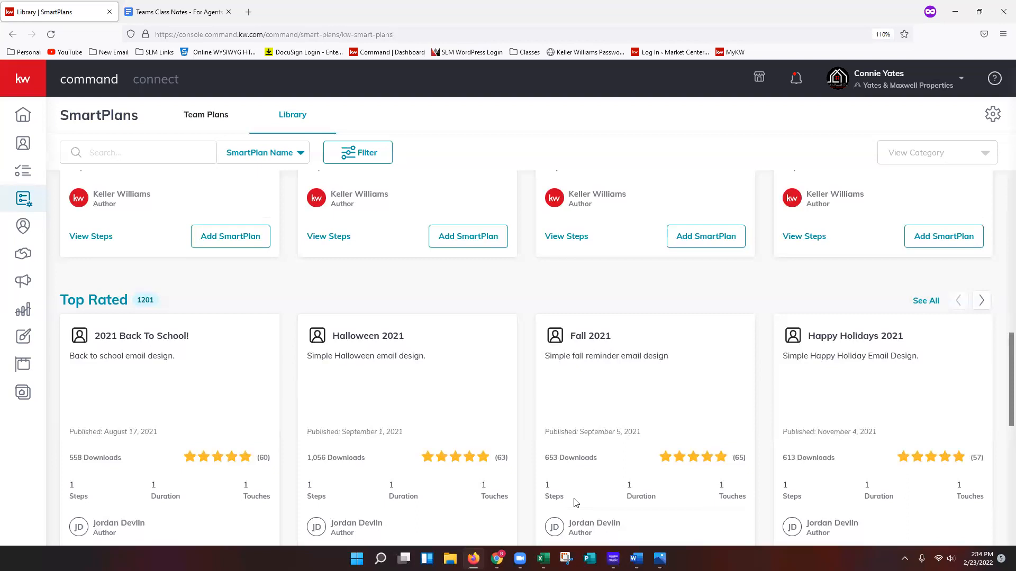
scroll(776, 475, up, 2)
scroll(774, 475, up, 7)
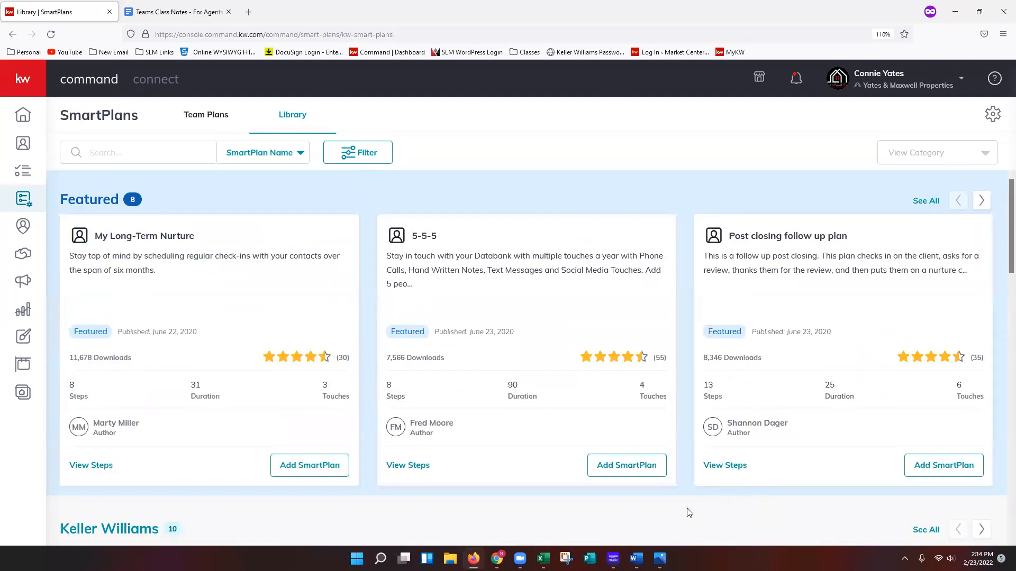
- Add the Library's 5-5-5 plan as My 5-5-5, then return to Team Plans
click(616, 468)
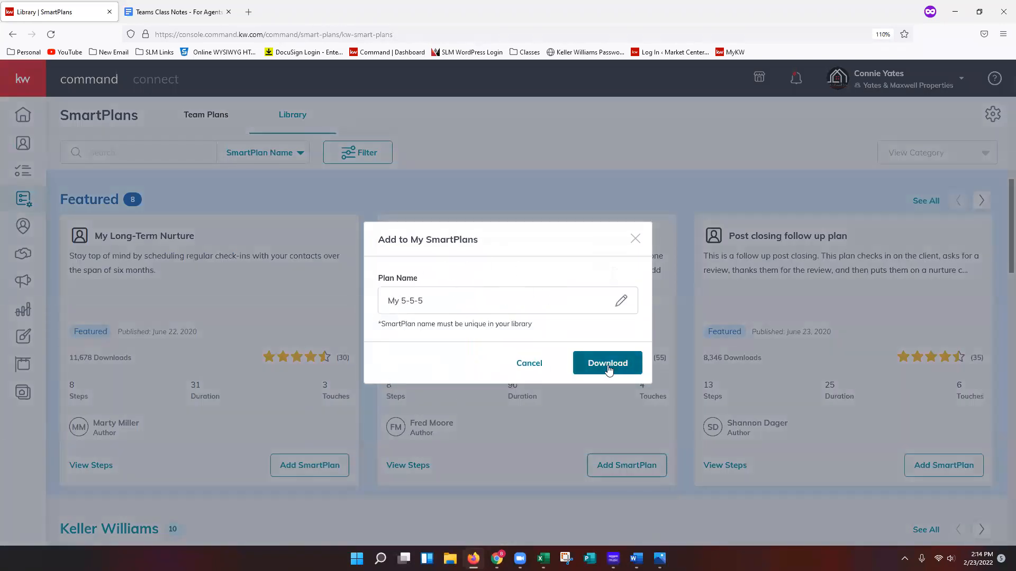
click(636, 239)
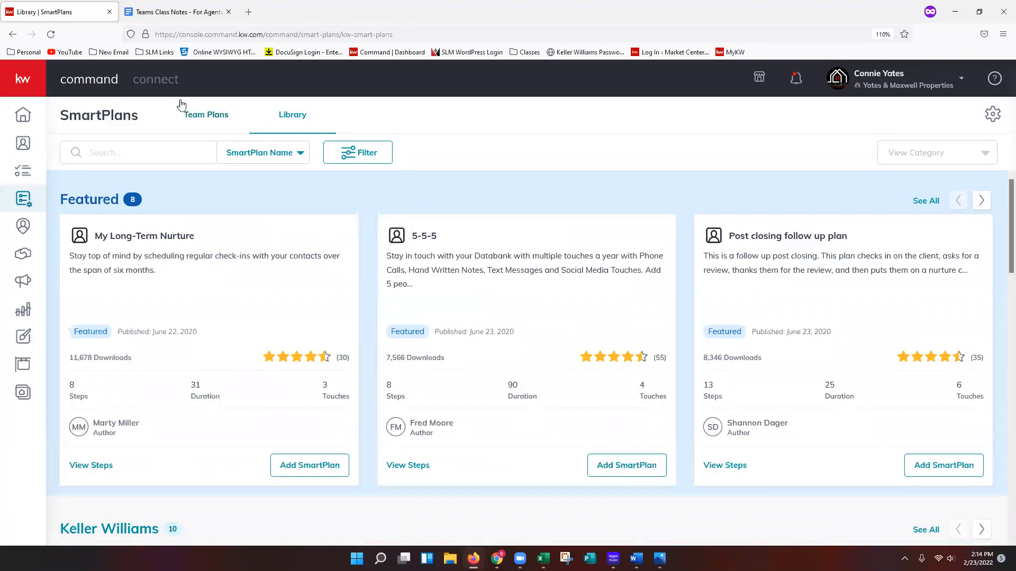
click(210, 124)
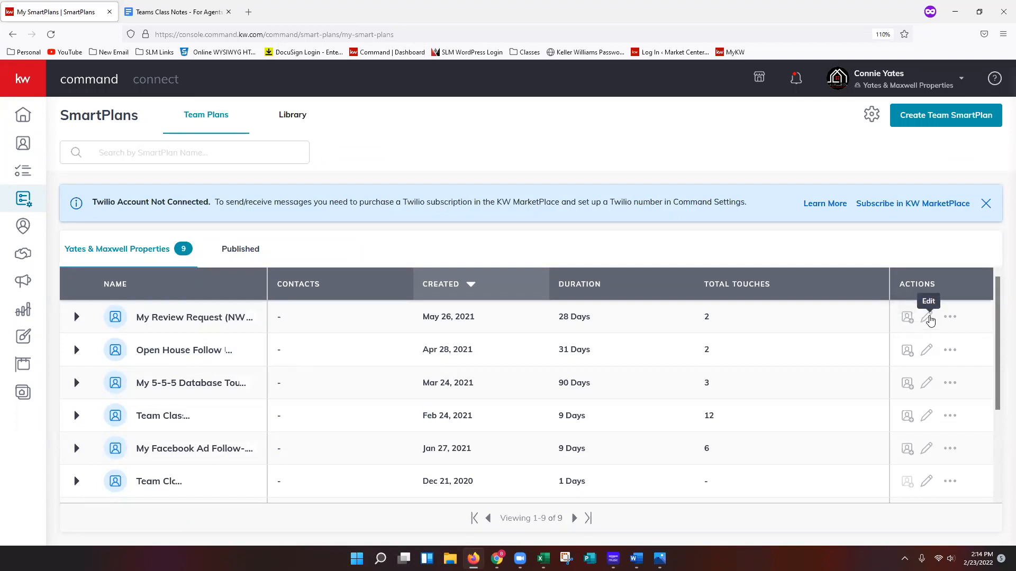
- Expand My Review Request to view its Manual Add trigger and 7 steps
click(76, 317)
scroll(275, 442, down, 5)
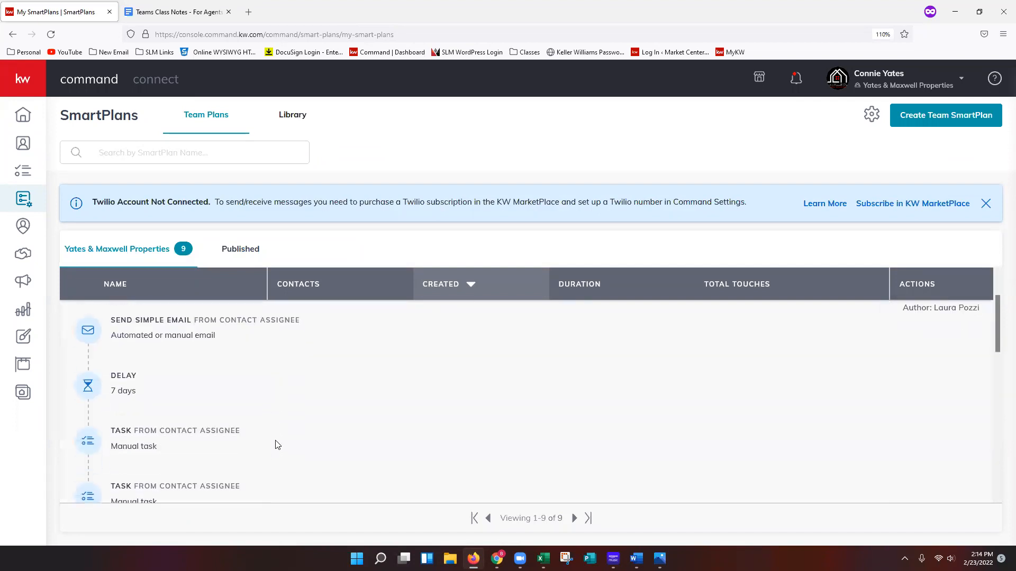
scroll(275, 446, up, 5)
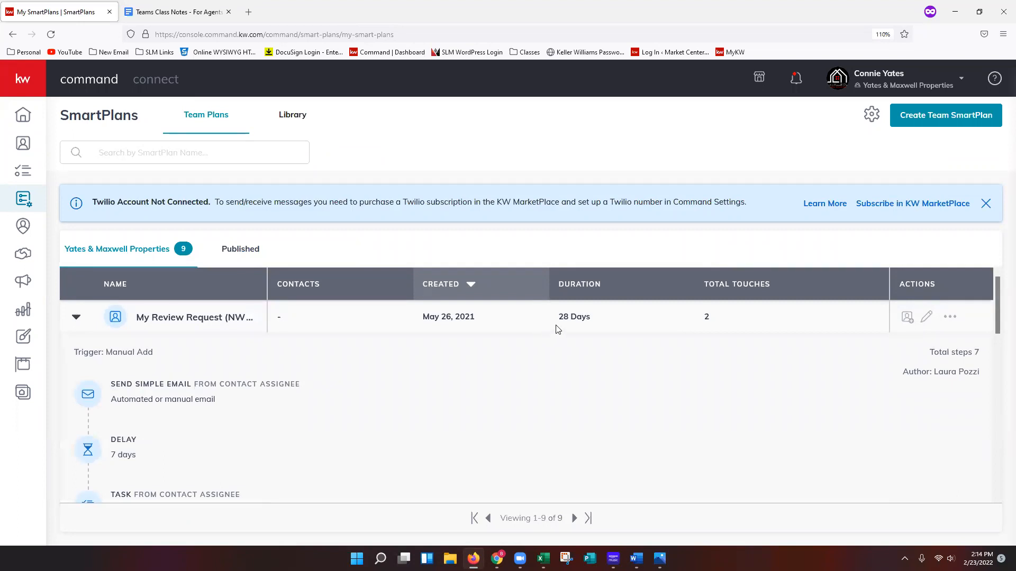
click(909, 85)
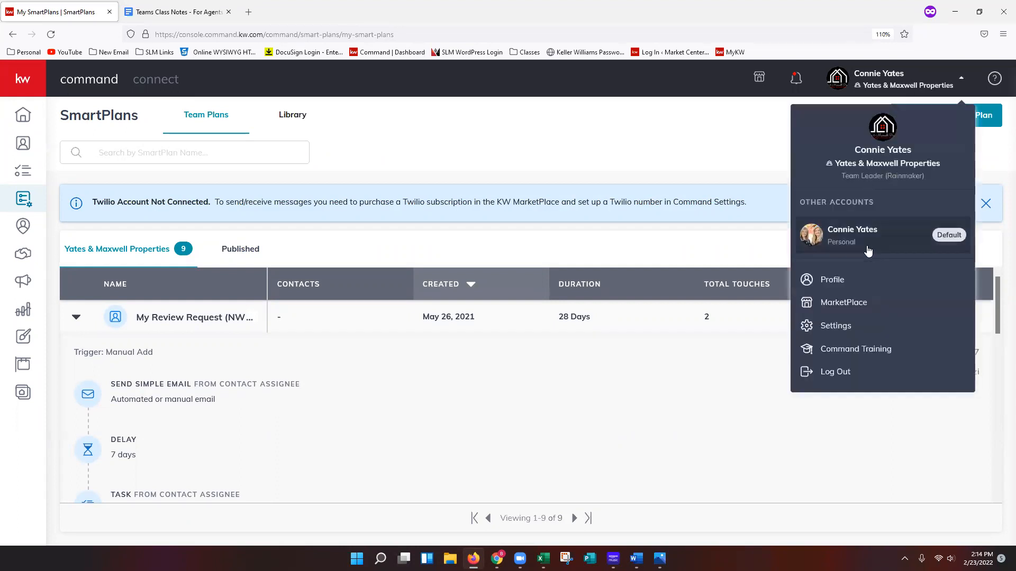
click(657, 134)
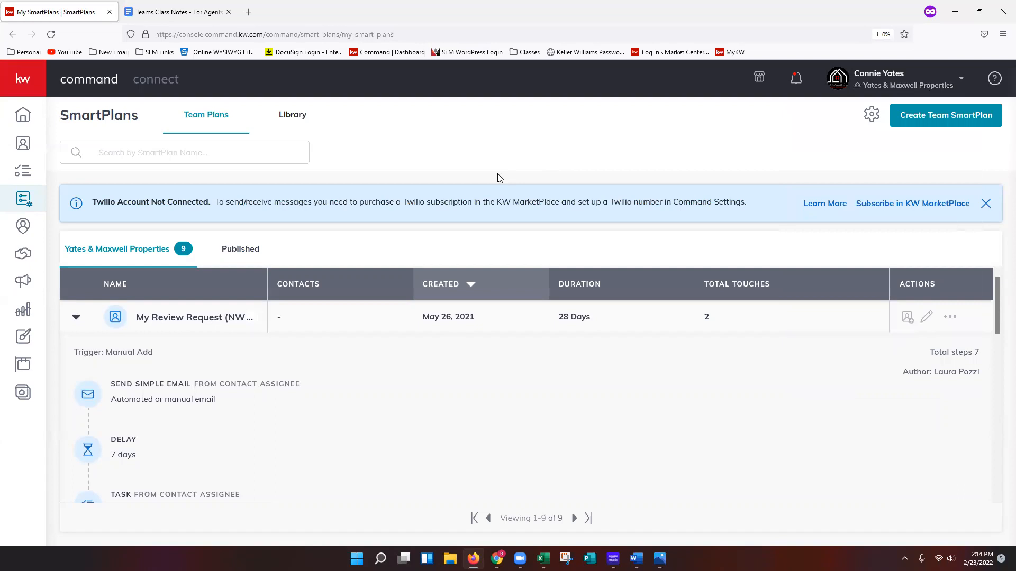